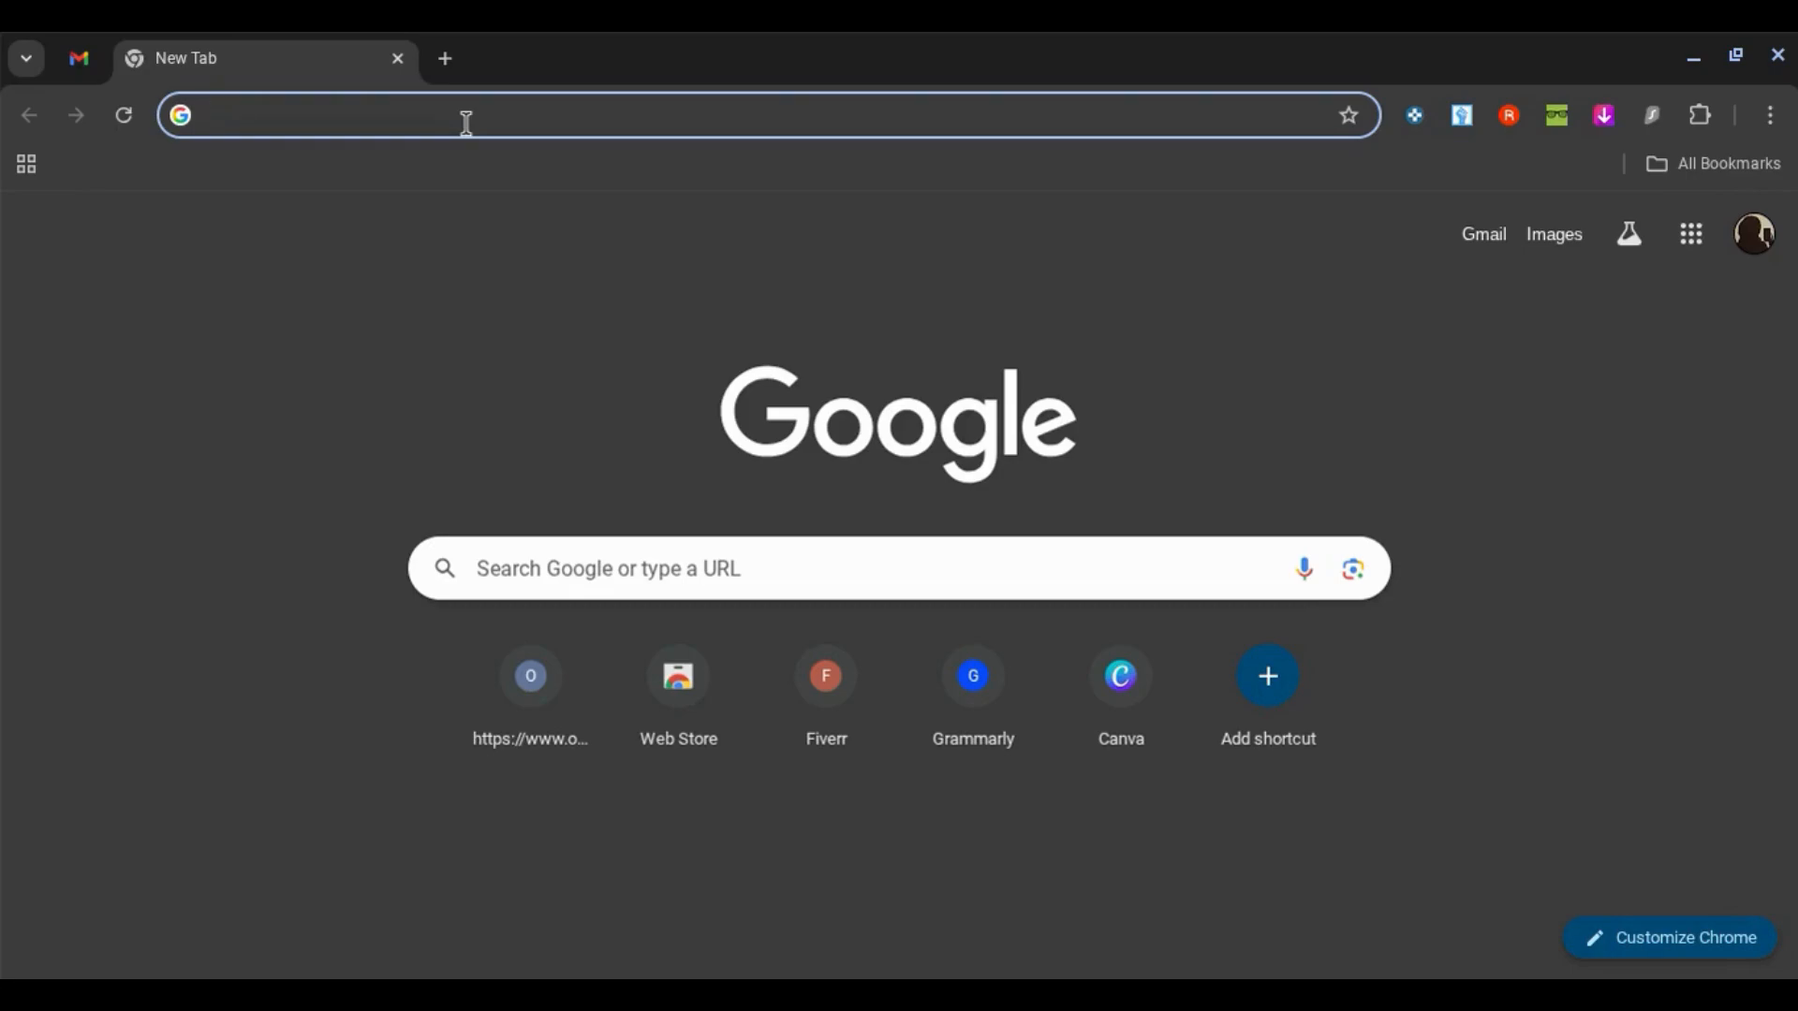
Open the Printify product page at printify.com/app/products/1159/generic-brand/matte-canvas-stretched-125.
{"action": "type", "text": "printify.com/app/products/1159/generic-brand/matte-canvas-stretched-125"}
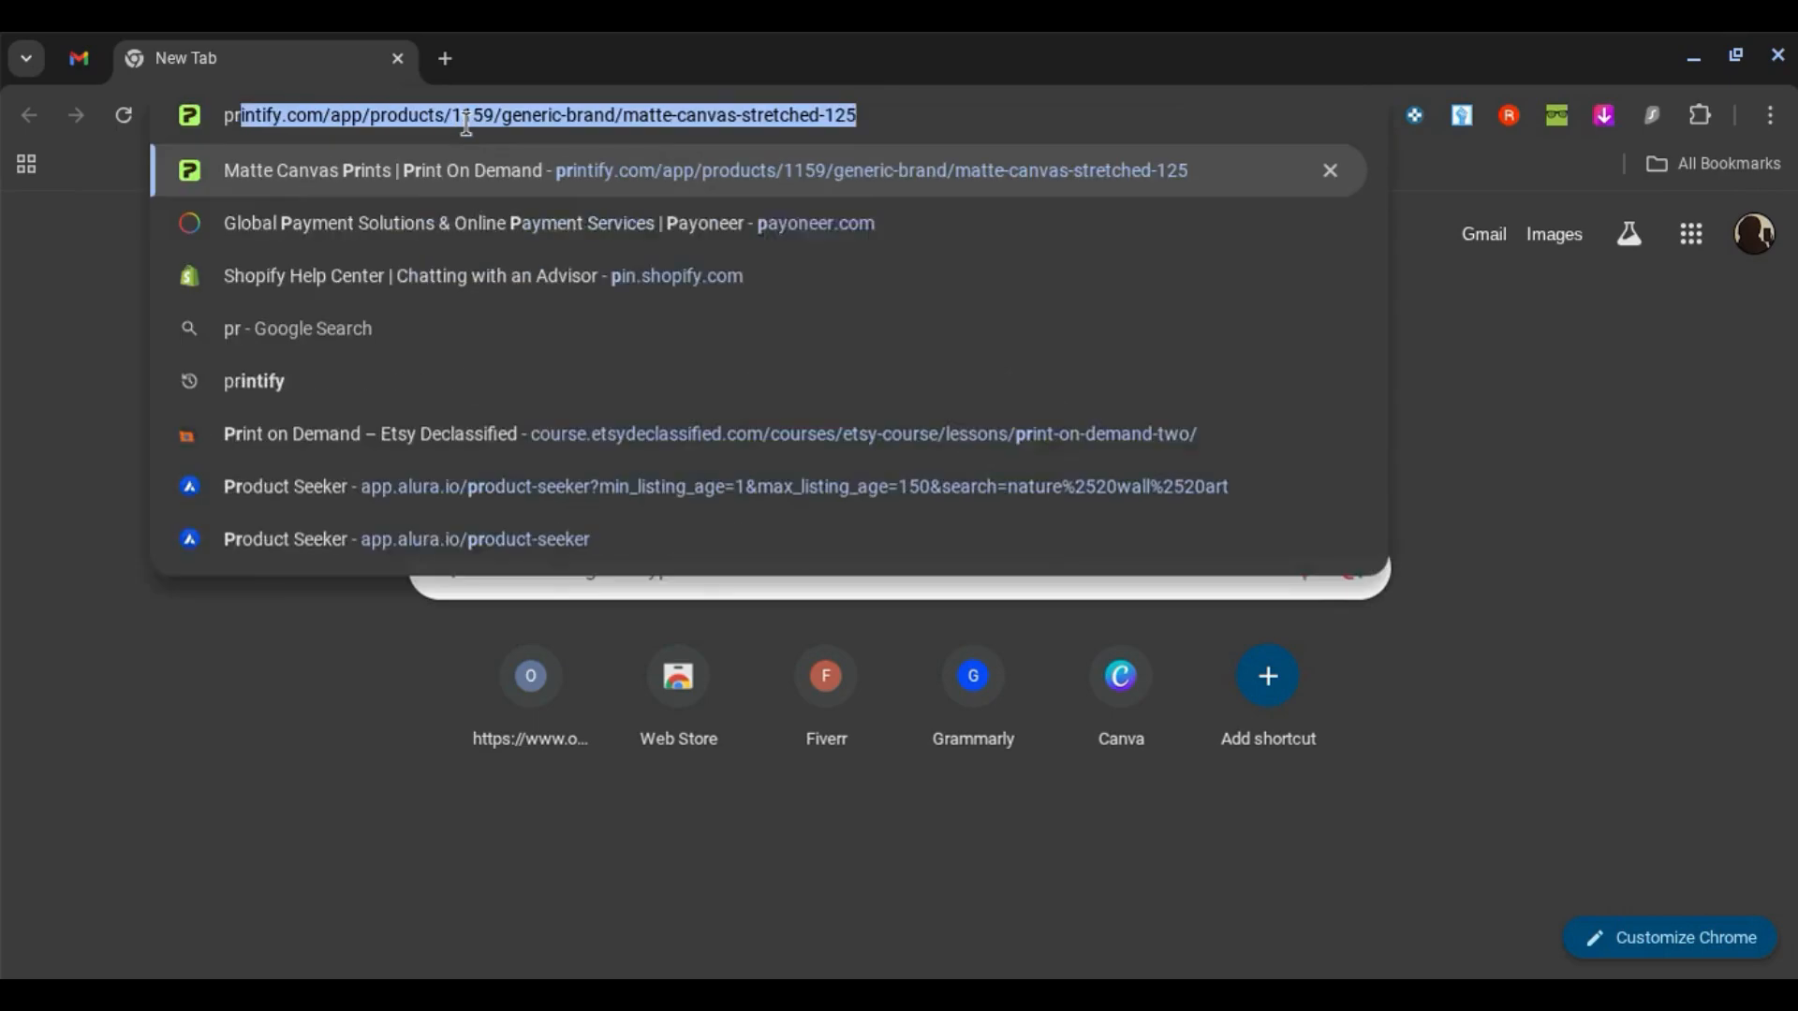
{"action": "key", "text": "Return"}
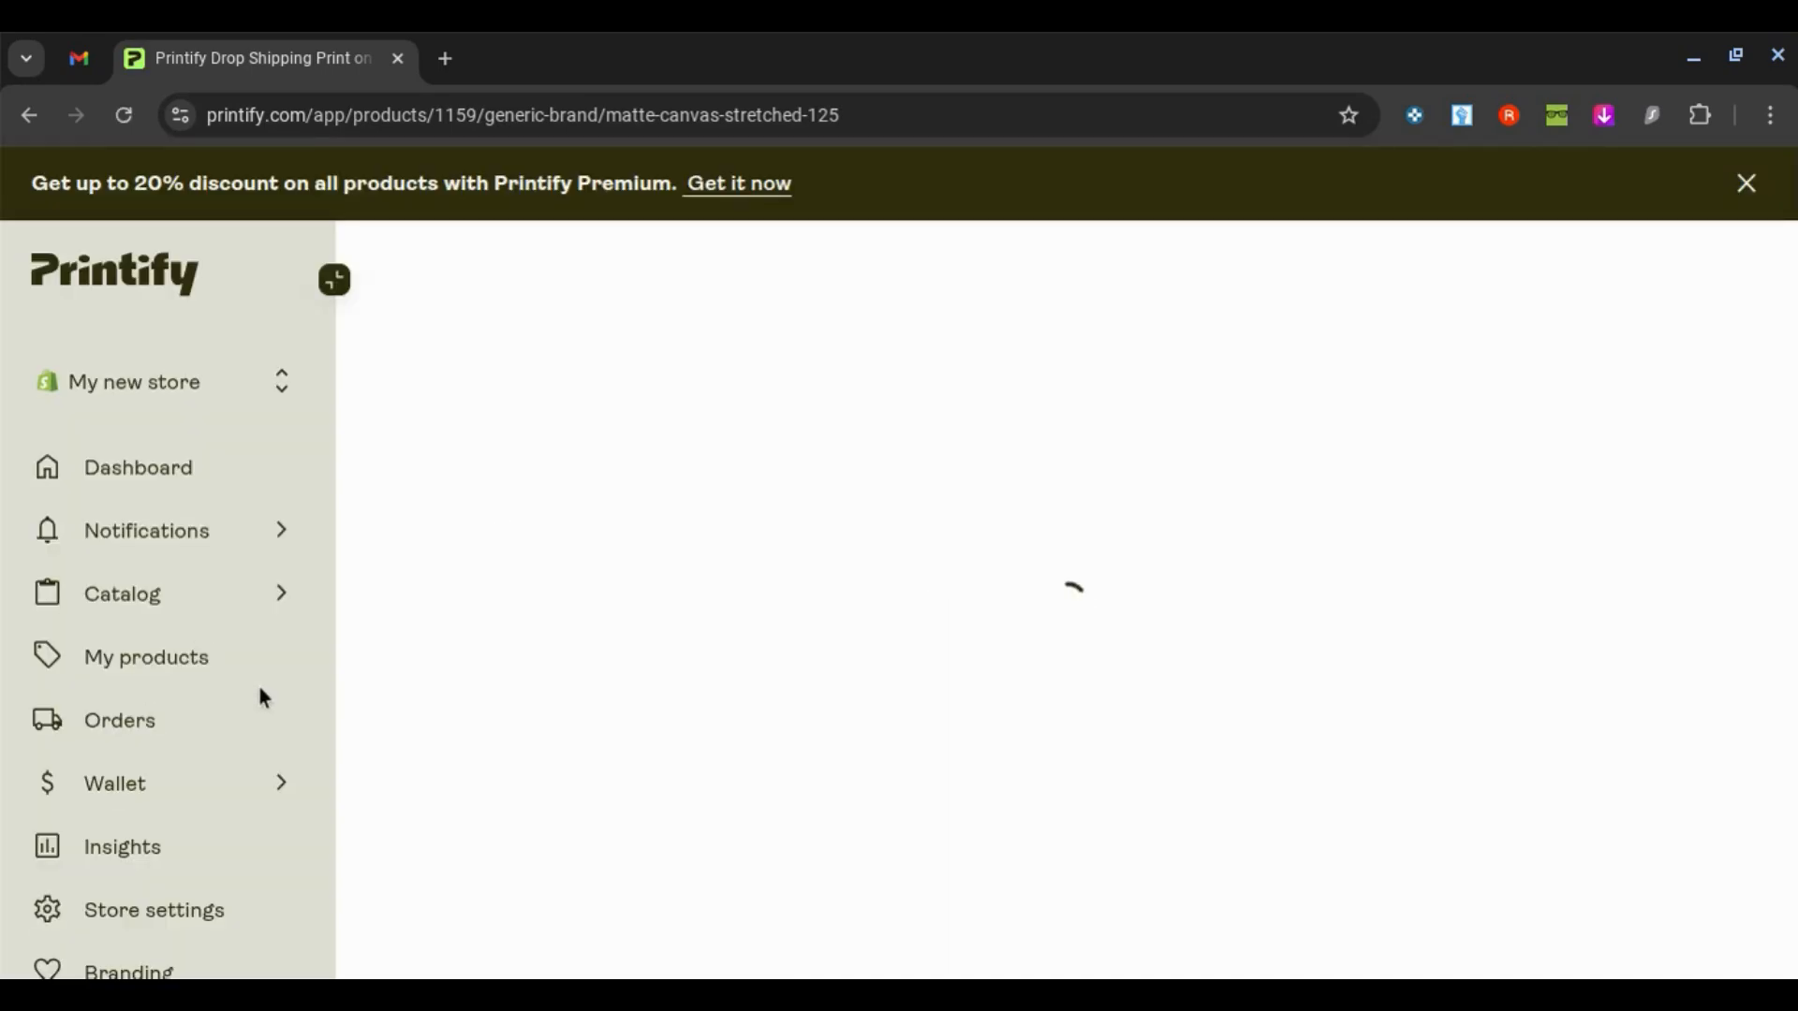
{"action": "scroll", "coordinate": [260, 690], "scroll_direction": "down", "scroll_amount": 2}
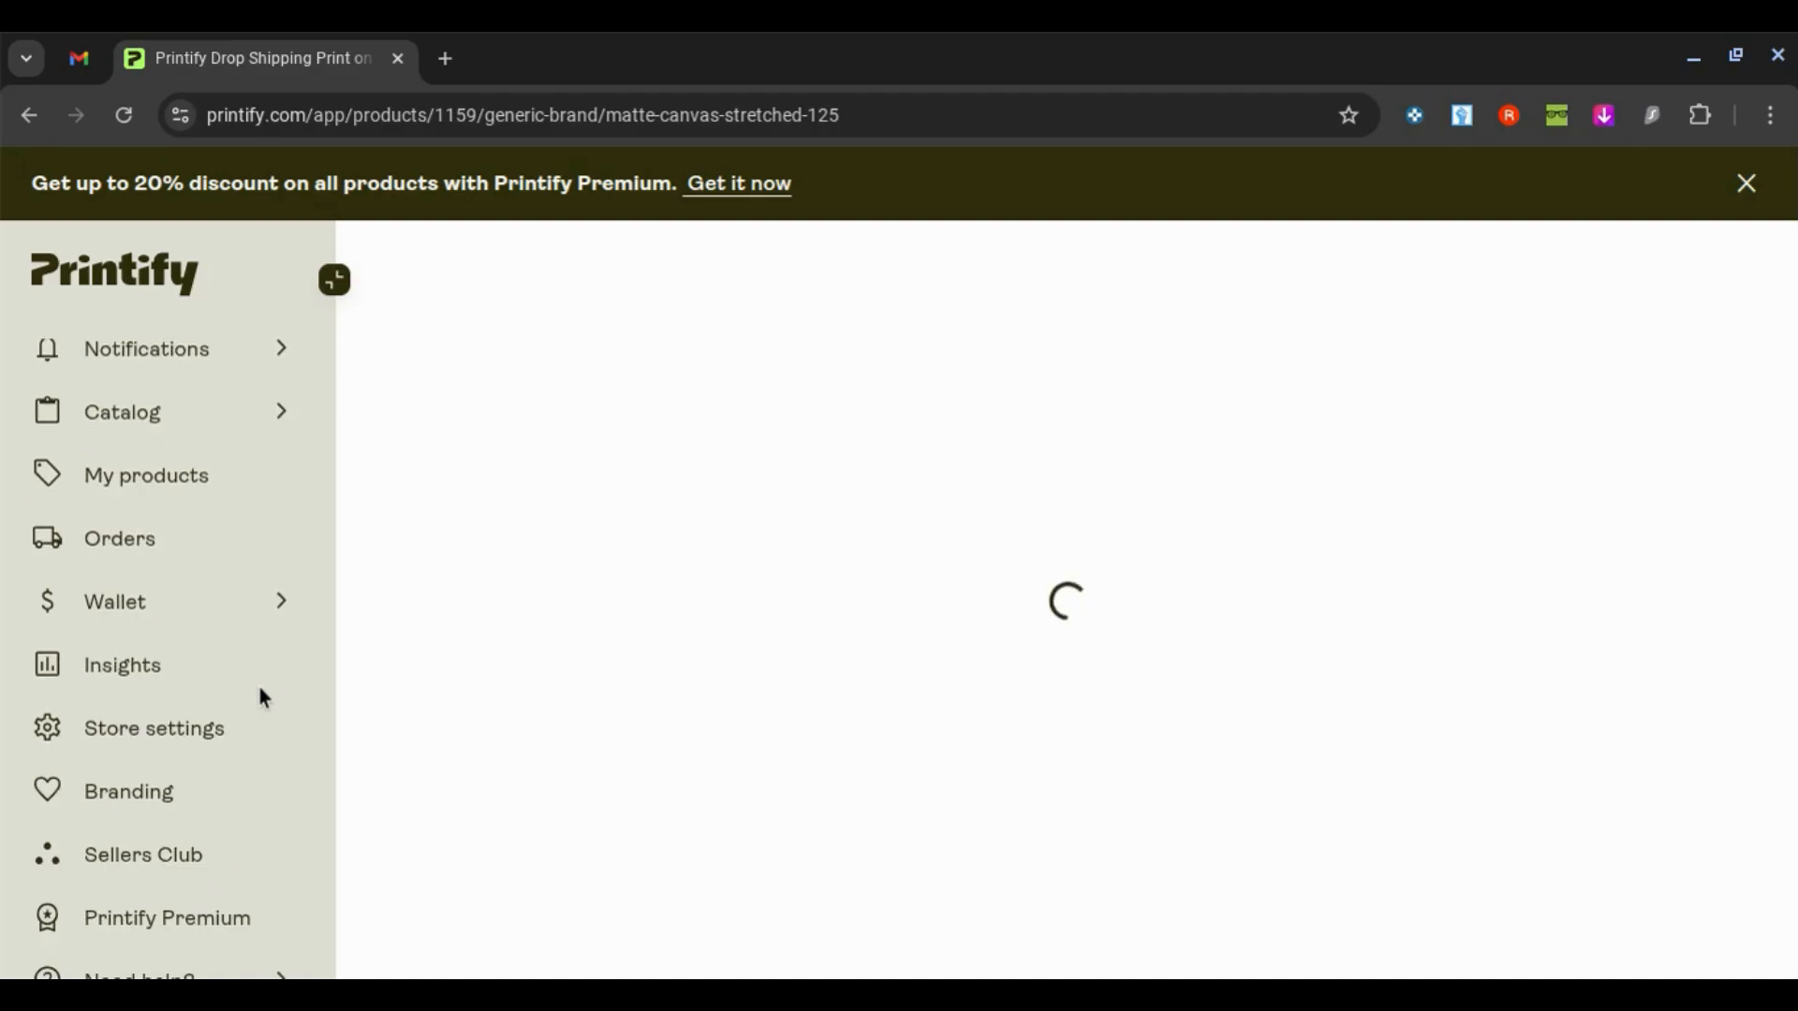
{"action": "scroll", "coordinate": [260, 694], "scroll_direction": "up", "scroll_amount": 2}
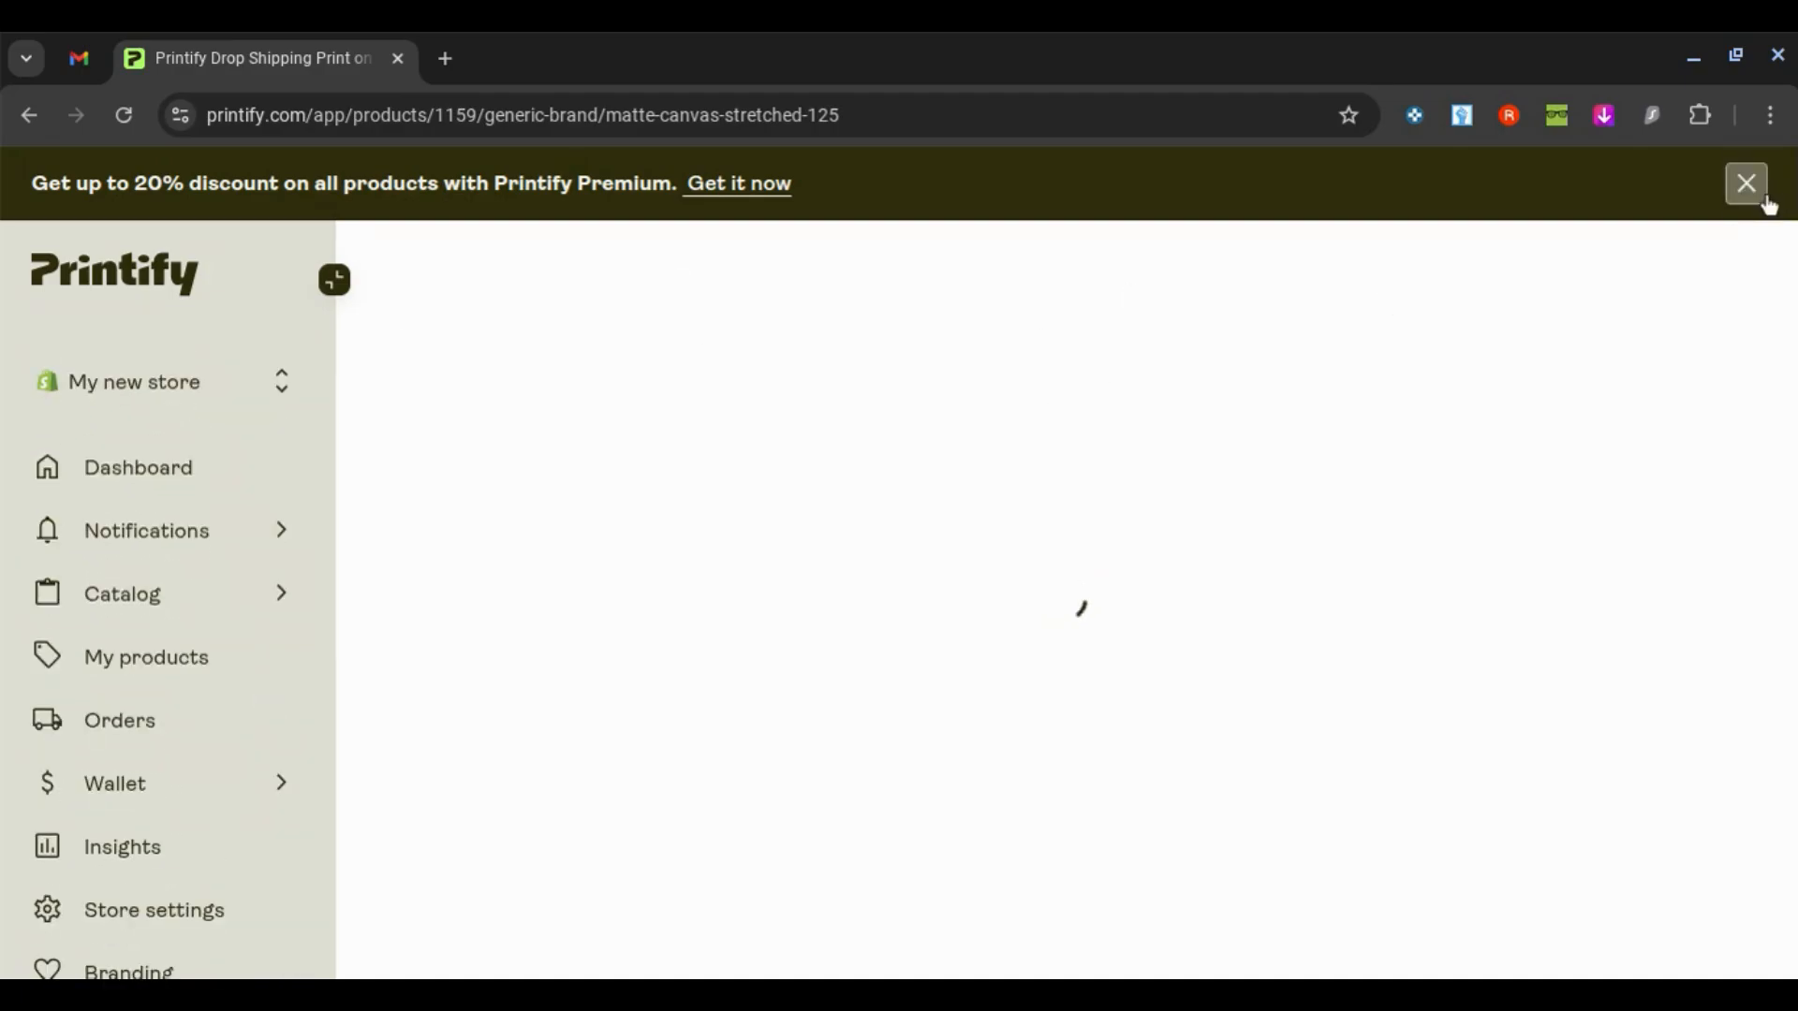
Sign out of the current Printify account.
{"action": "scroll", "coordinate": [75, 574], "scroll_direction": "down", "scroll_amount": 4}
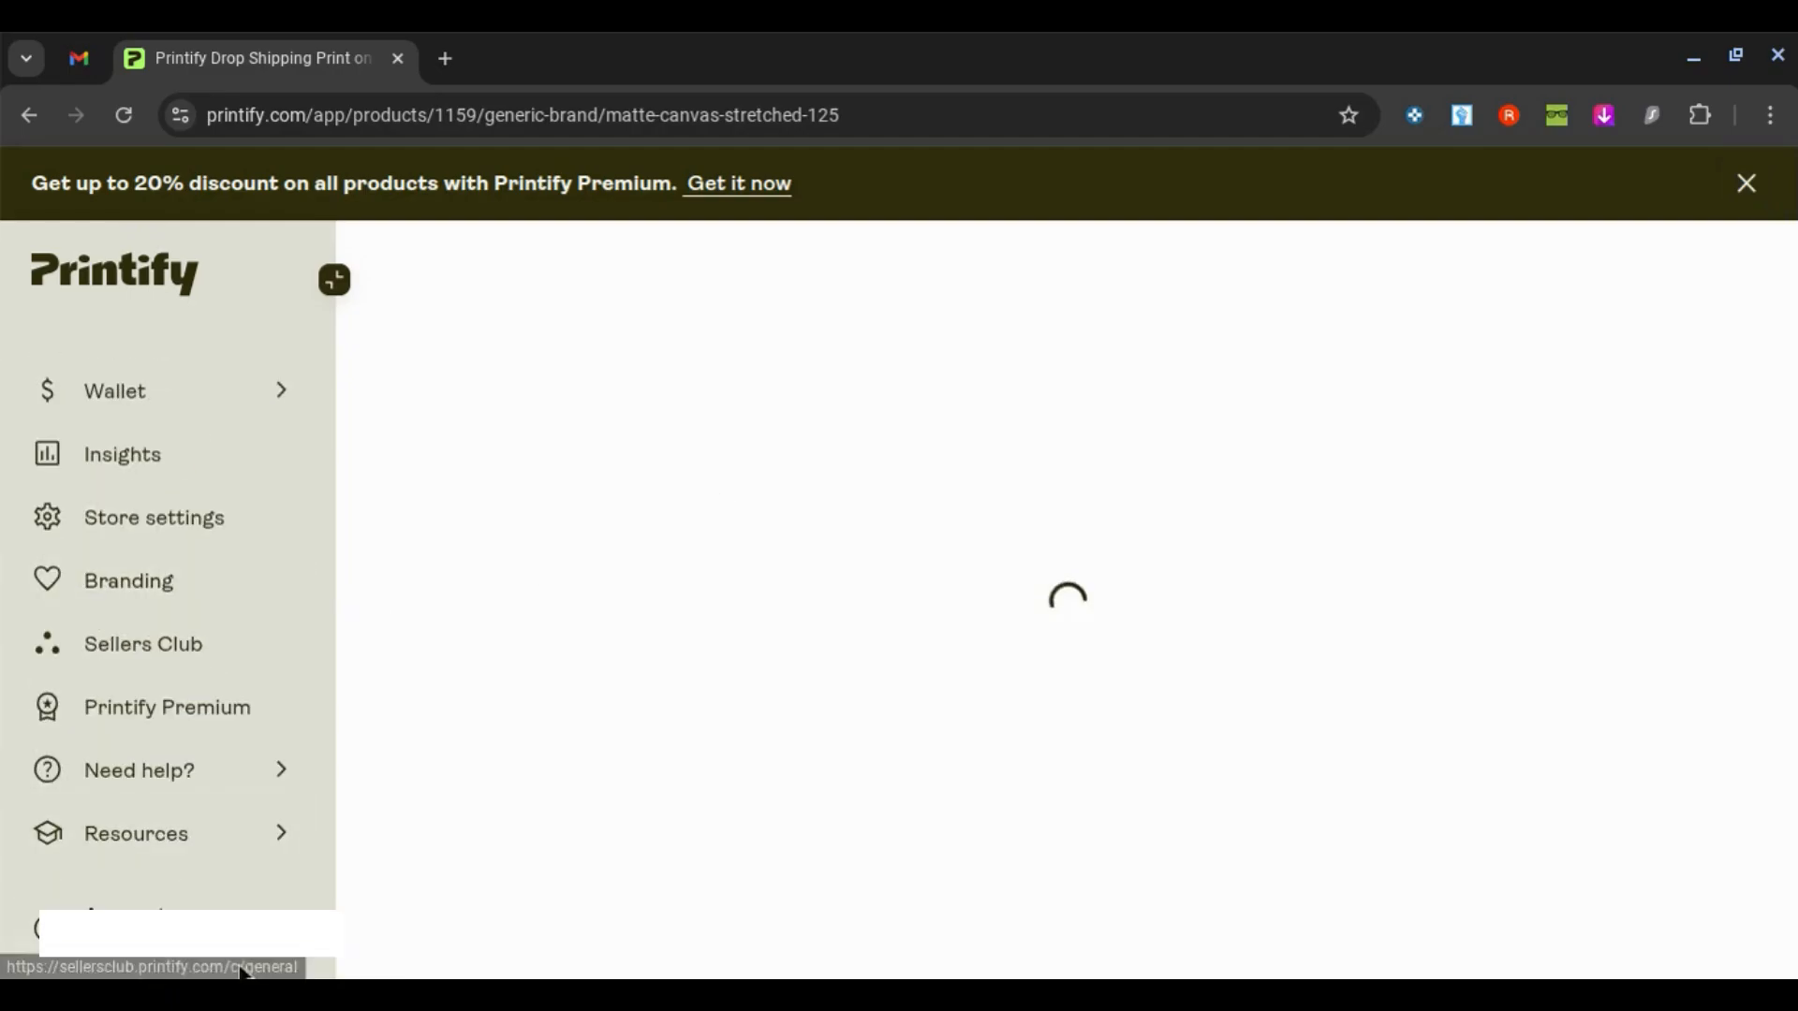
{"action": "left_click", "coordinate": [234, 936]}
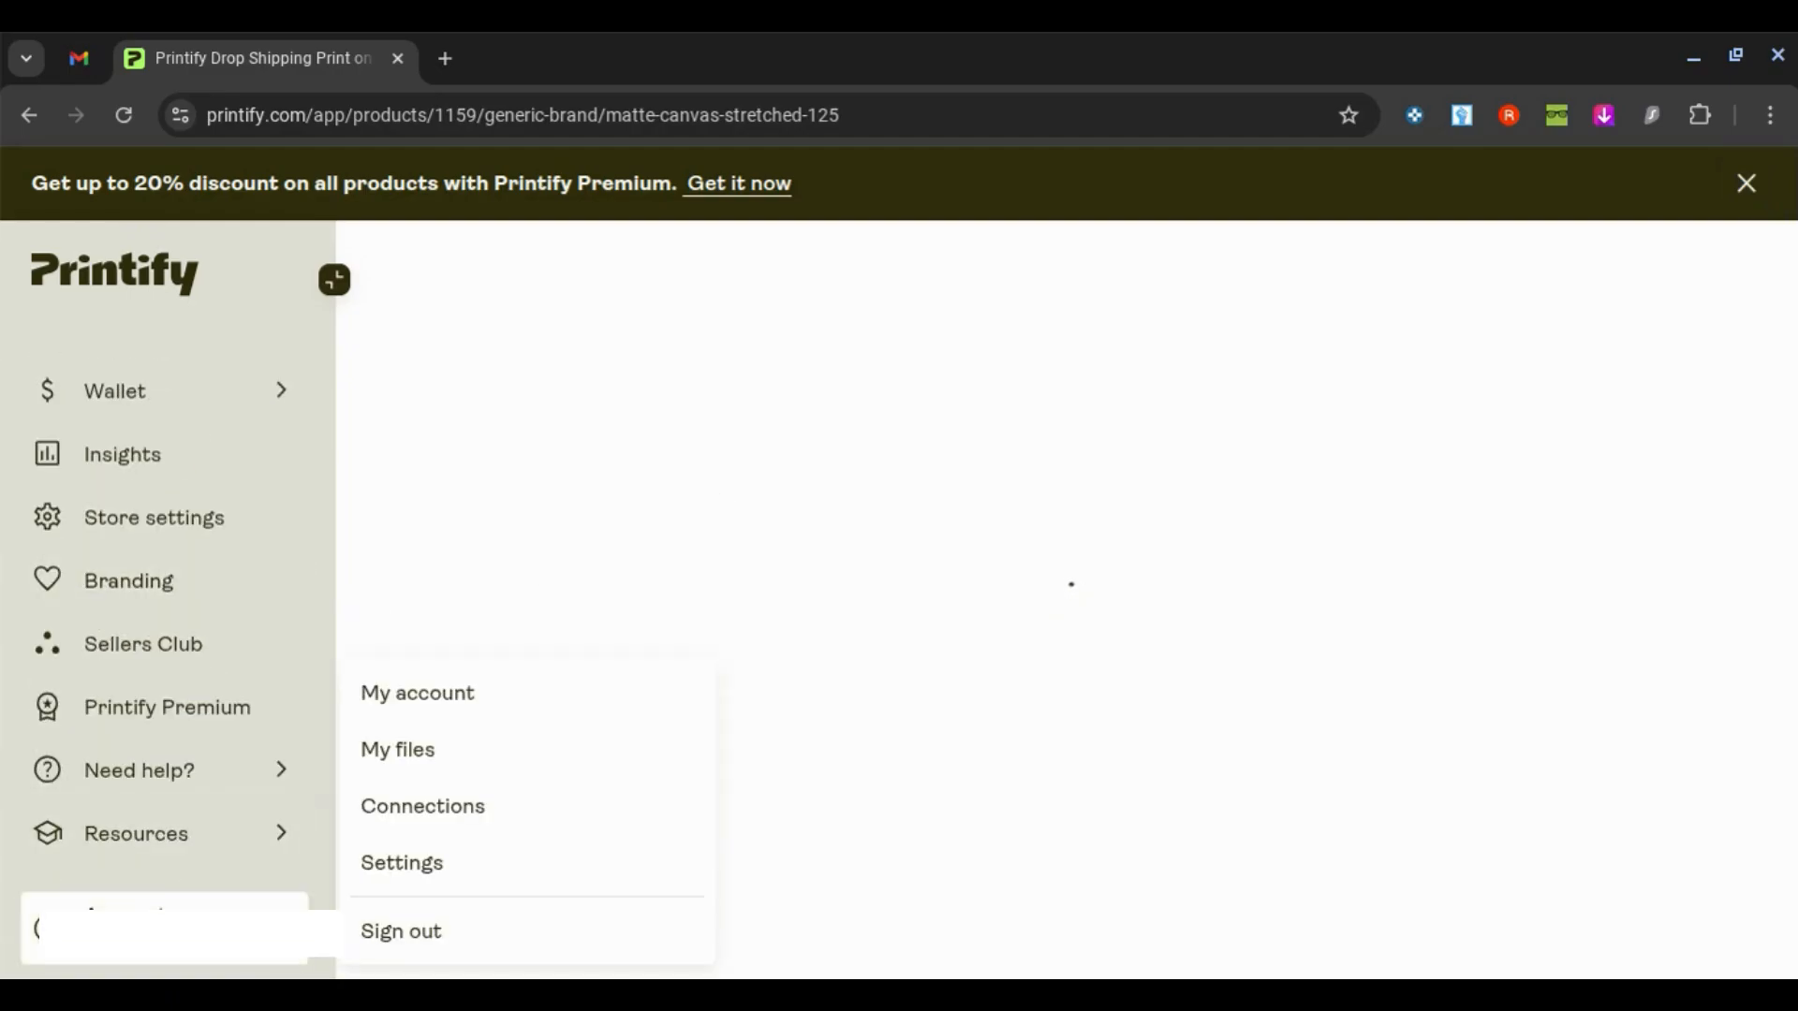
{"action": "left_click", "coordinate": [402, 932]}
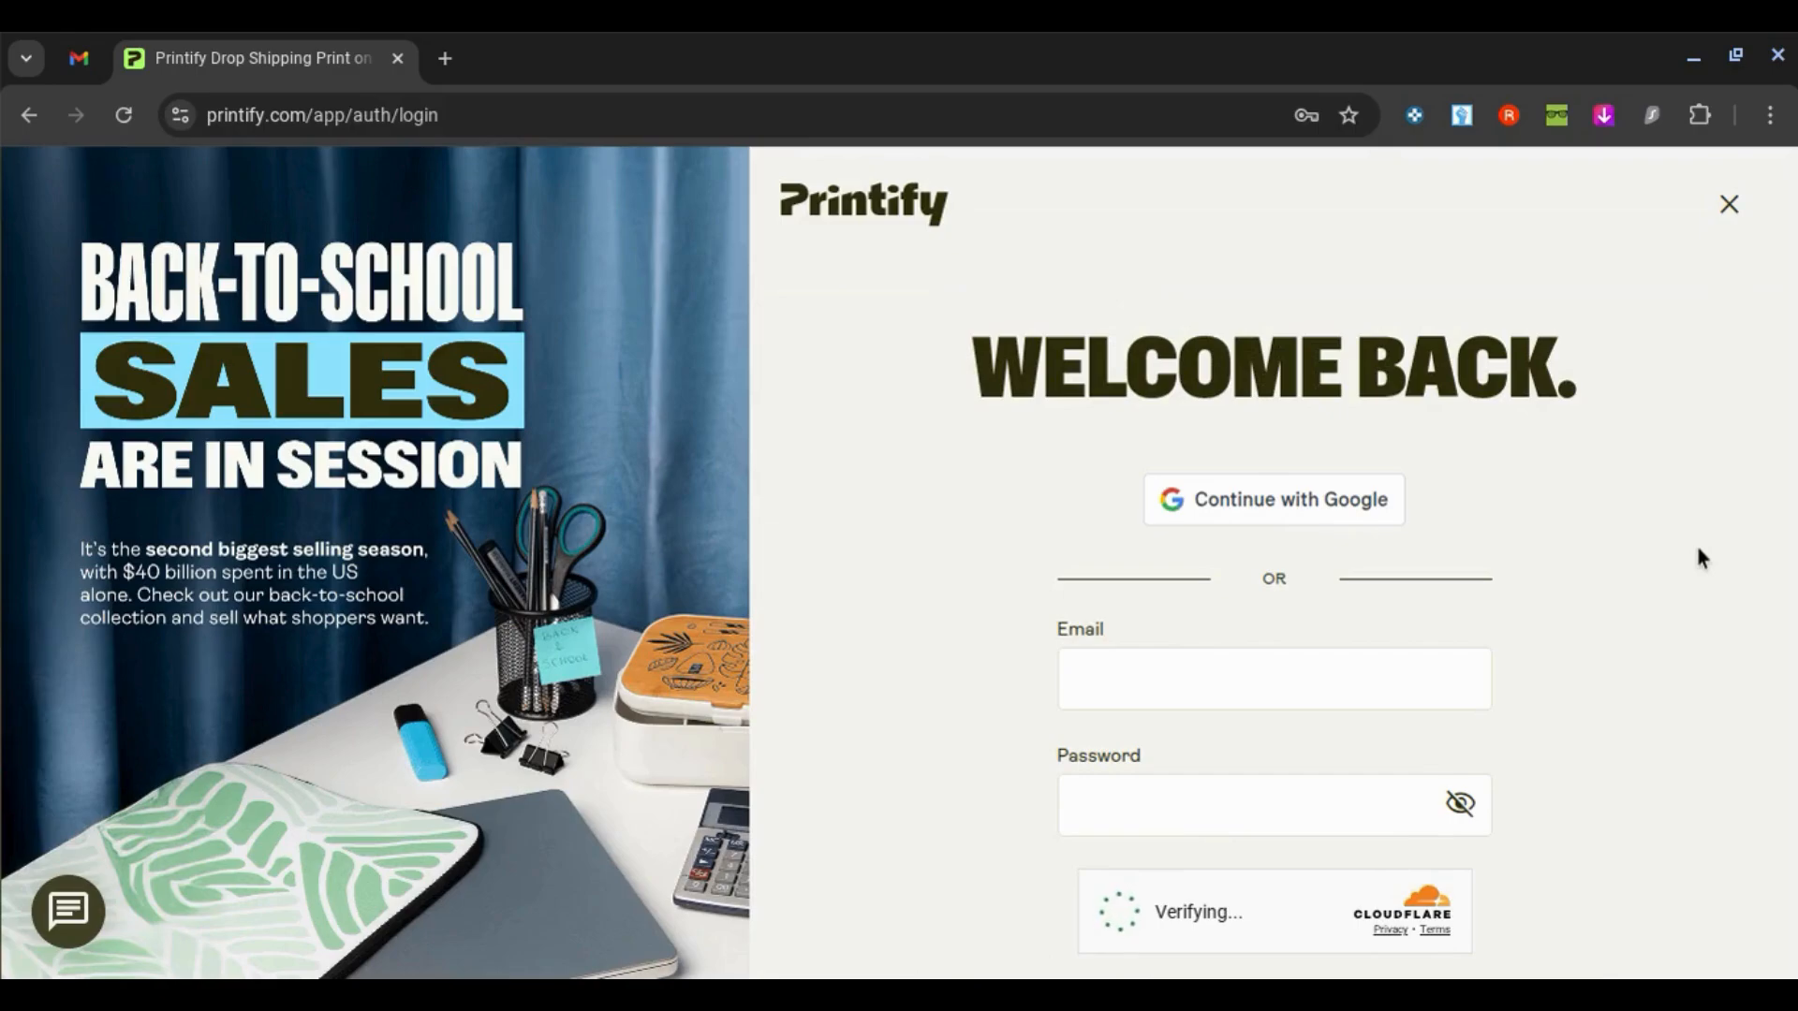
Go to the new-account registration form and submit it to sign up for Printify.
{"action": "scroll", "coordinate": [1698, 550], "scroll_direction": "down", "scroll_amount": 3}
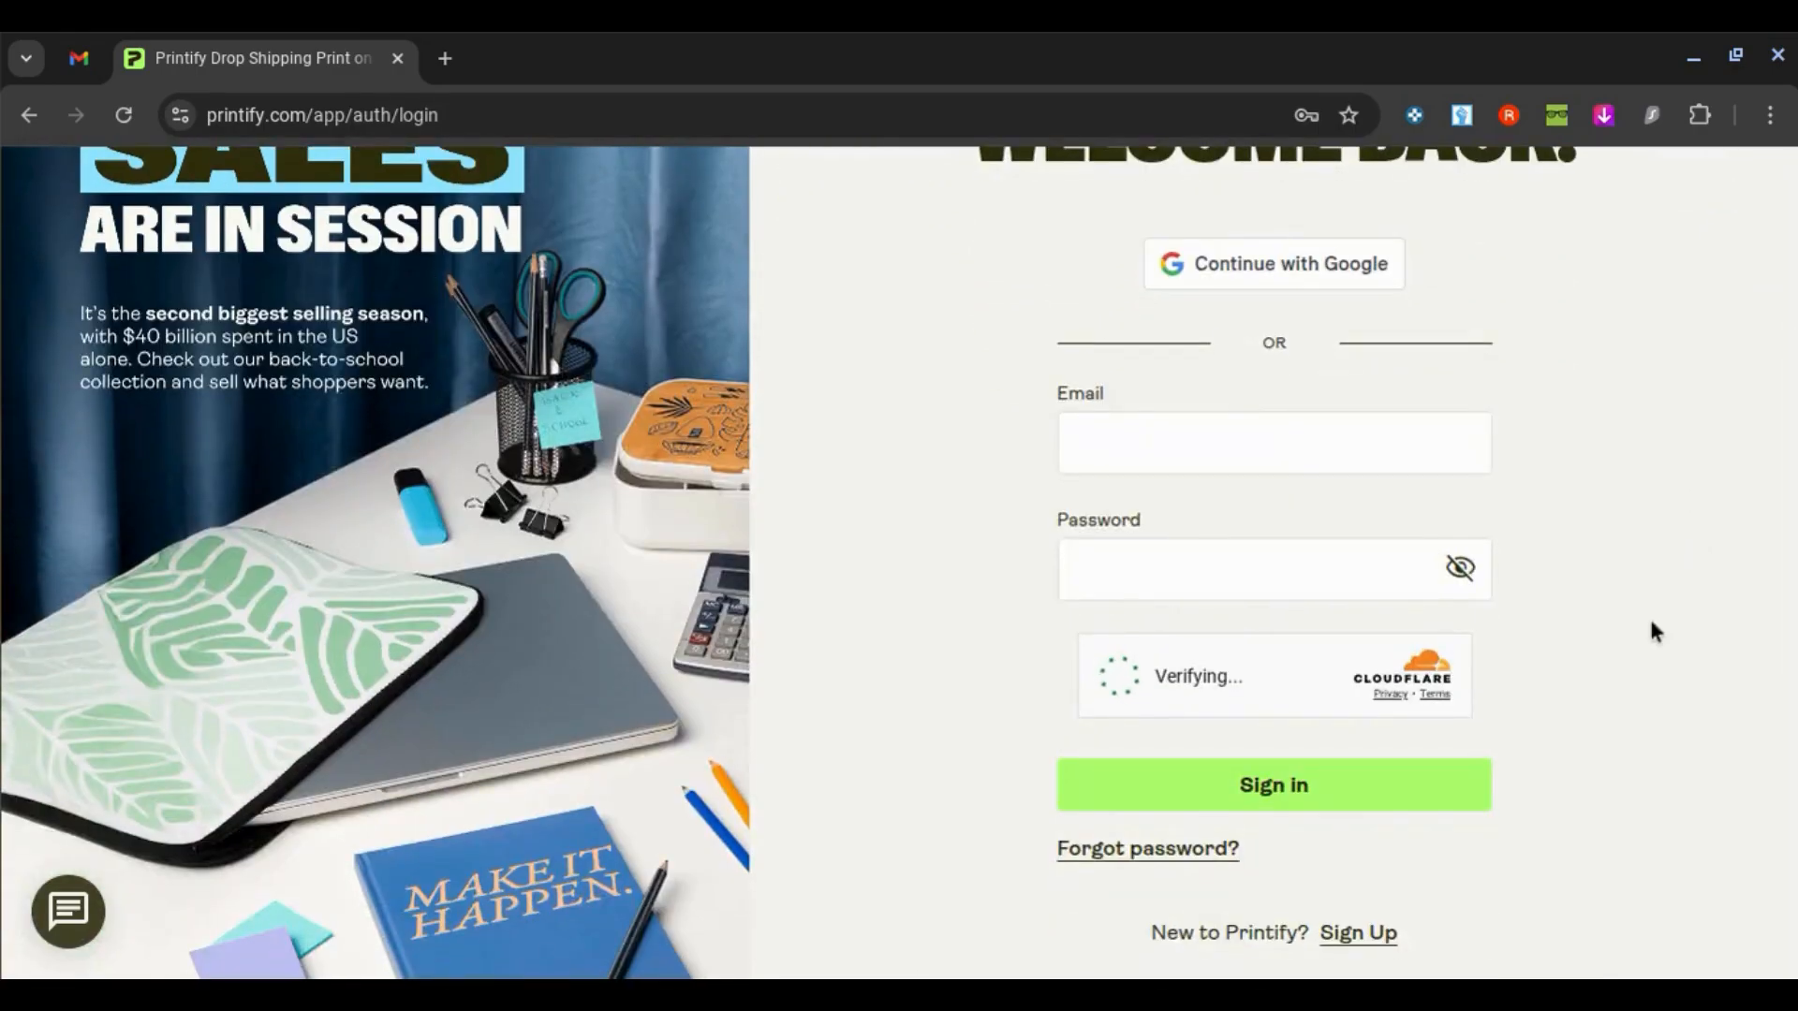
{"action": "left_click", "coordinate": [1366, 937]}
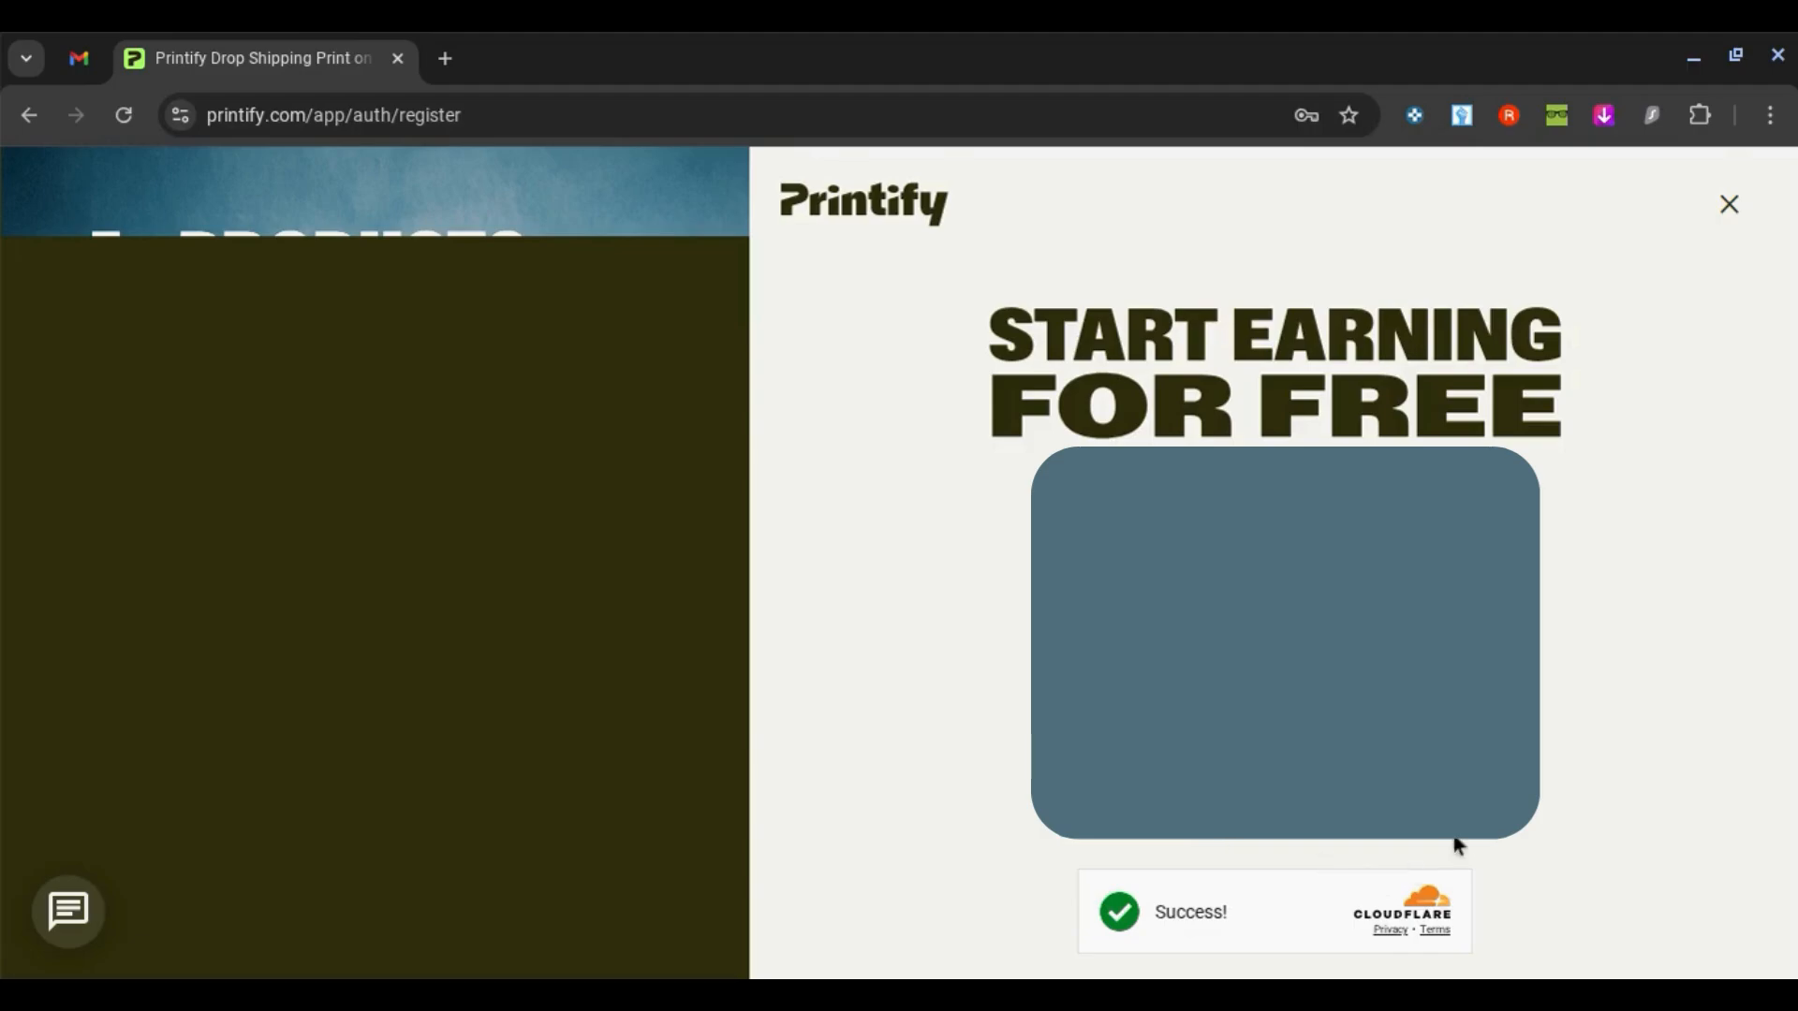
{"action": "scroll", "coordinate": [1555, 824], "scroll_direction": "down", "scroll_amount": 2}
{"action": "left_click", "coordinate": [1365, 847]}
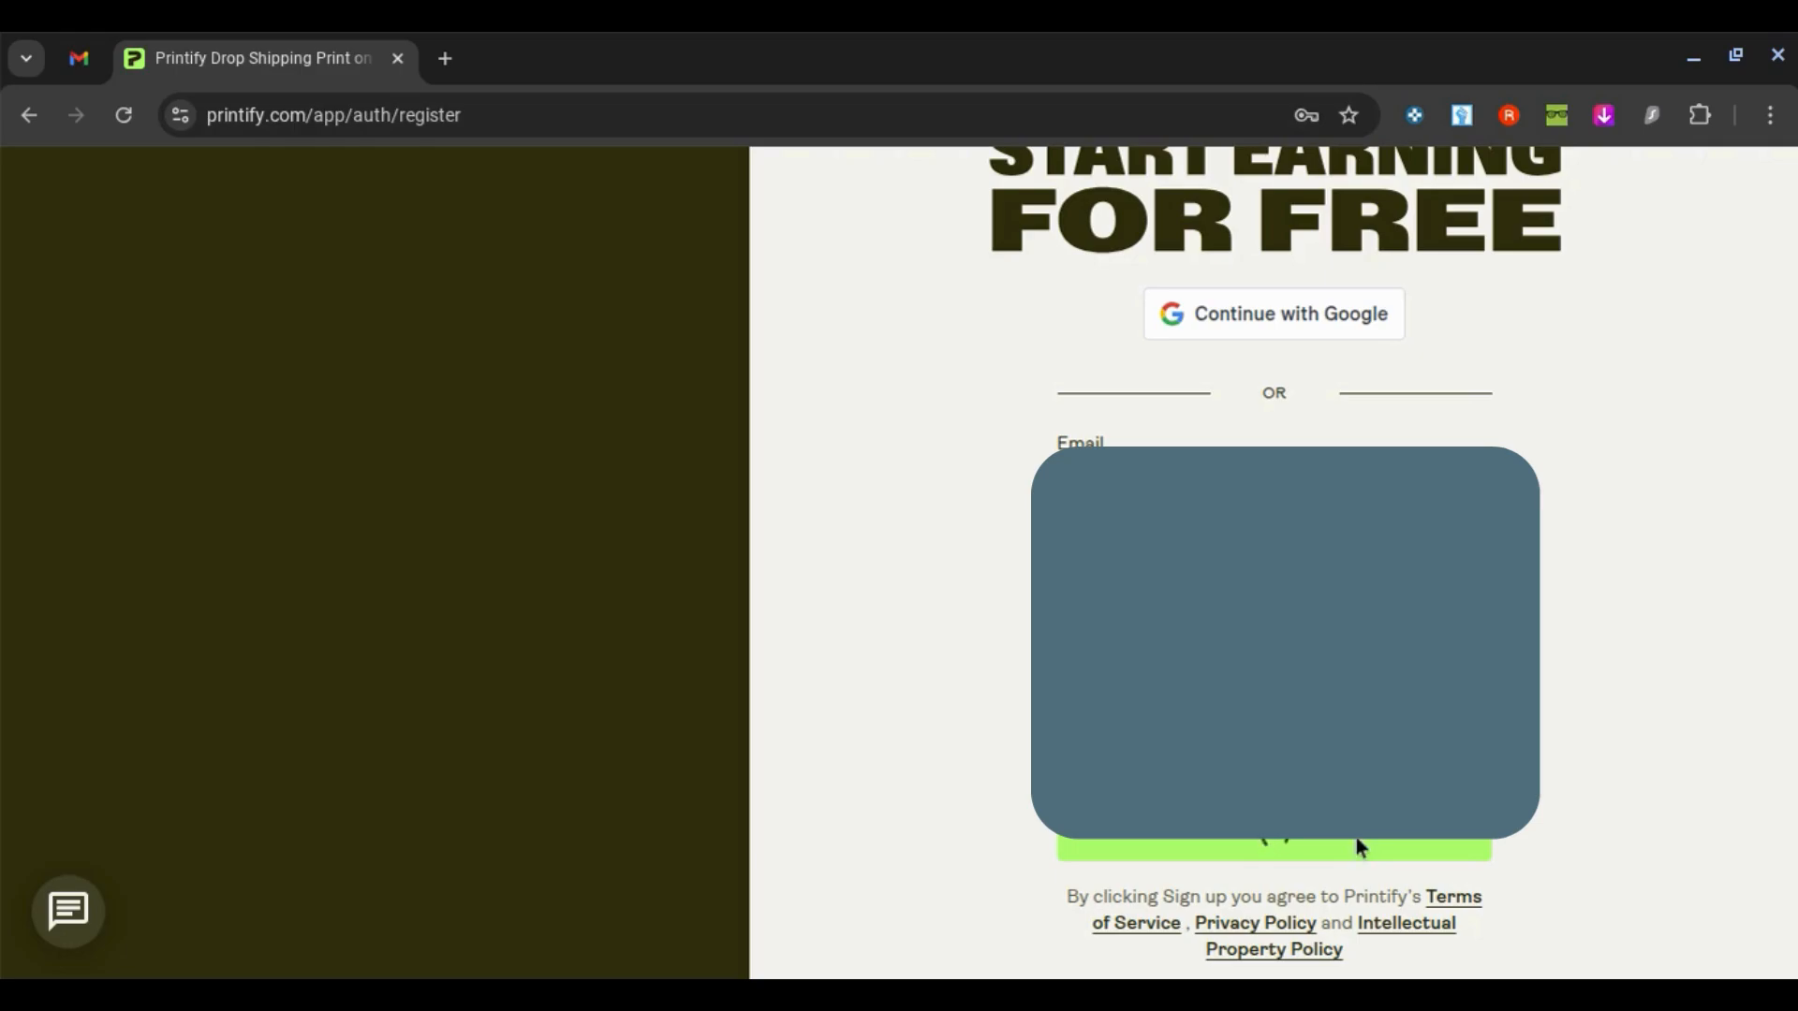
{"action": "scroll", "coordinate": [1356, 837], "scroll_direction": "up", "scroll_amount": 1}
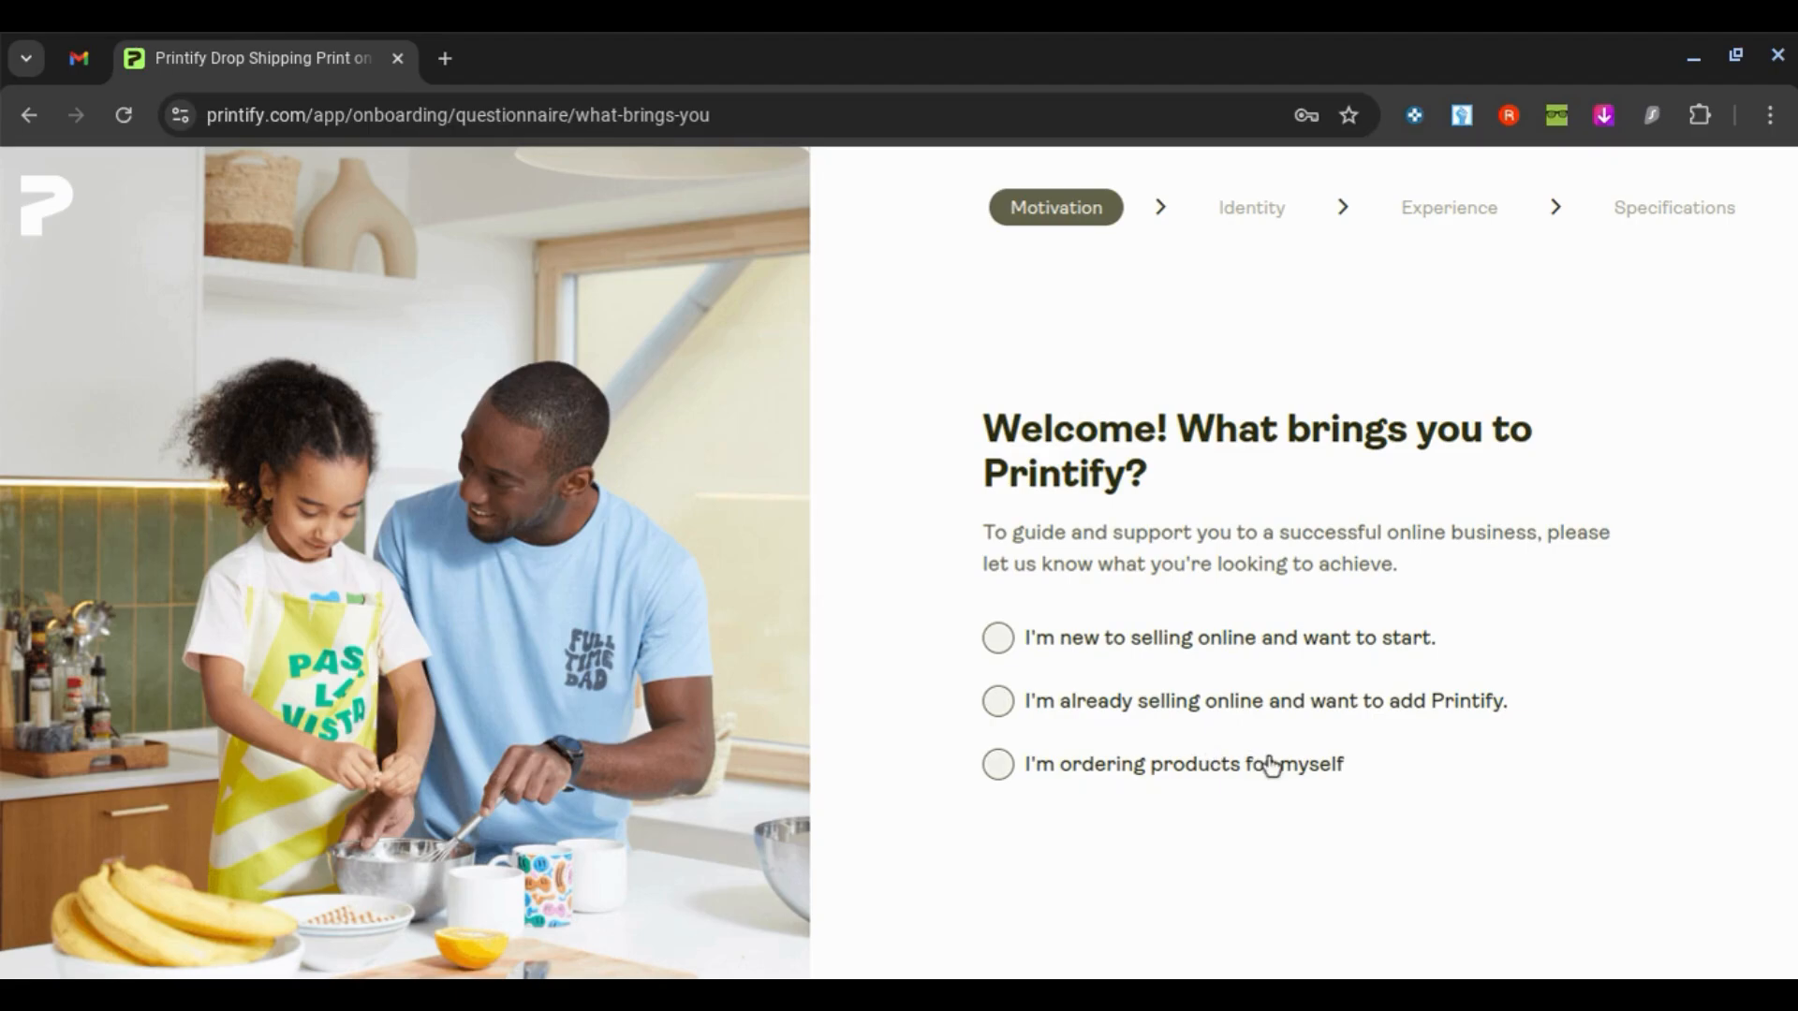
Answer the onboarding questions with "I'm new to selling online and want to start" and "Business" as the best description.
{"action": "left_click", "coordinate": [998, 639]}
{"action": "scroll", "coordinate": [1227, 682], "scroll_direction": "down", "scroll_amount": 1}
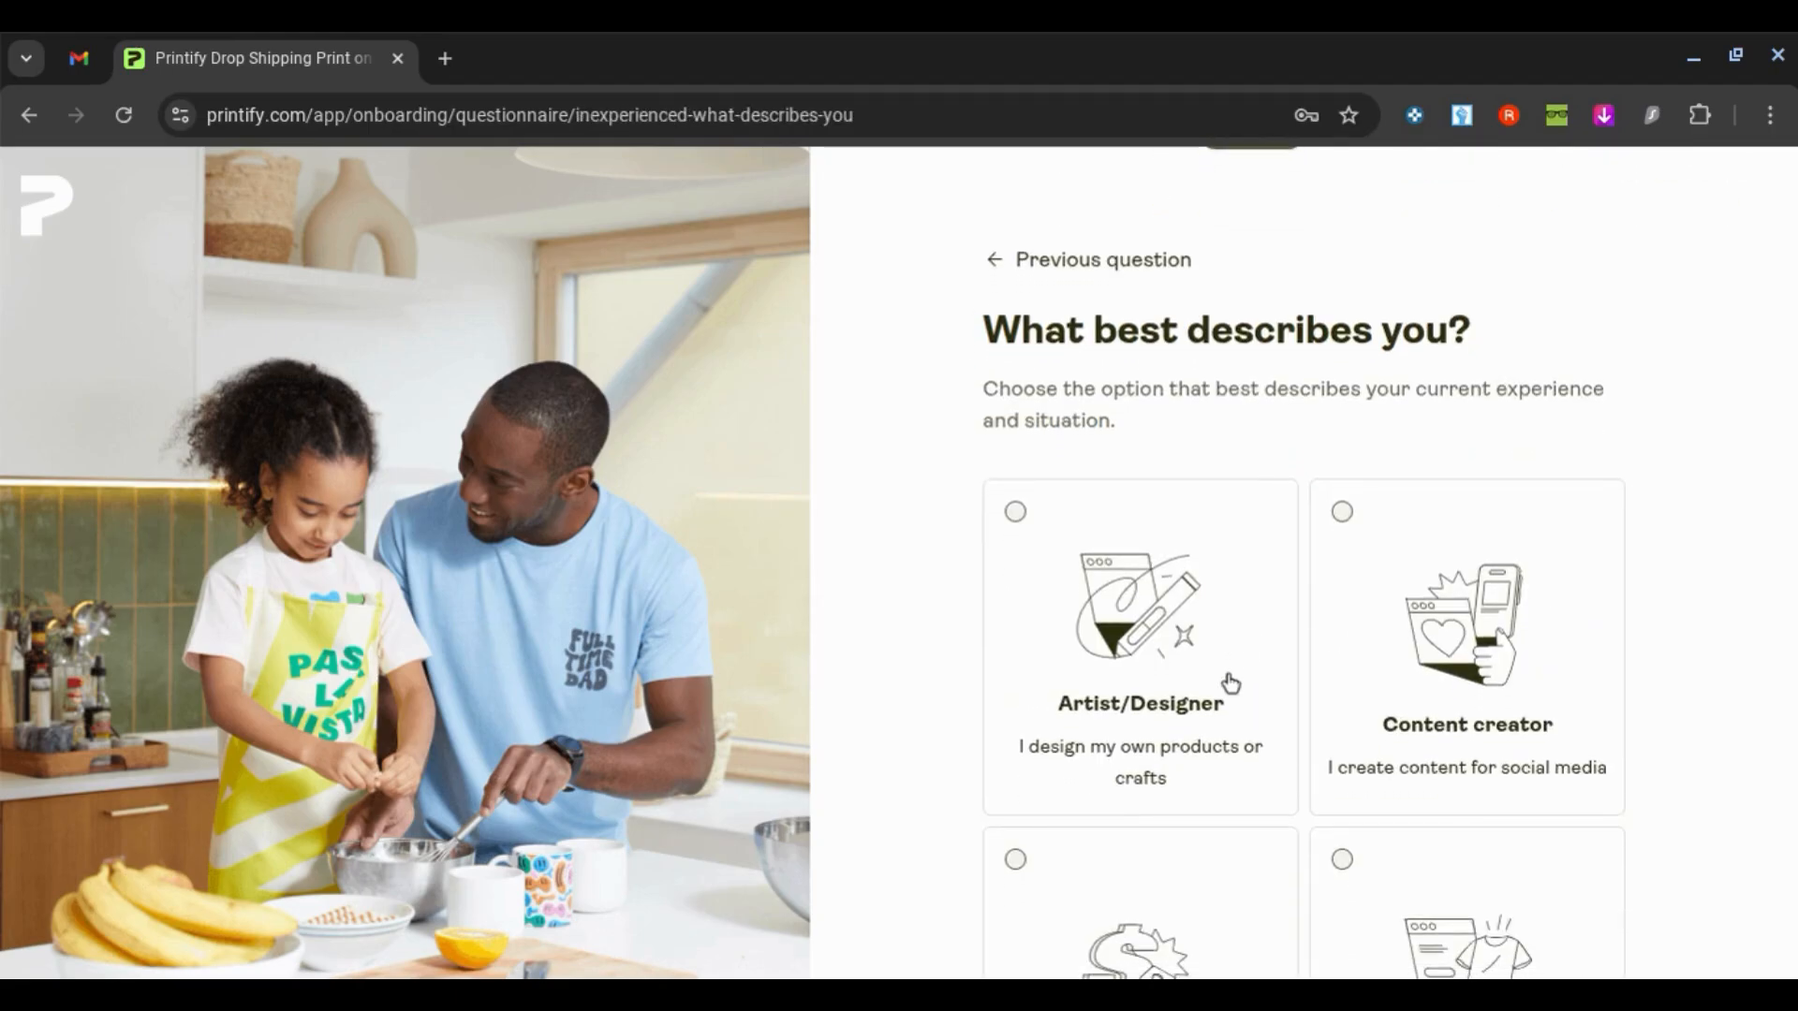
{"action": "scroll", "coordinate": [1230, 683], "scroll_direction": "up", "scroll_amount": 1}
{"action": "scroll", "coordinate": [1351, 694], "scroll_direction": "down", "scroll_amount": 7}
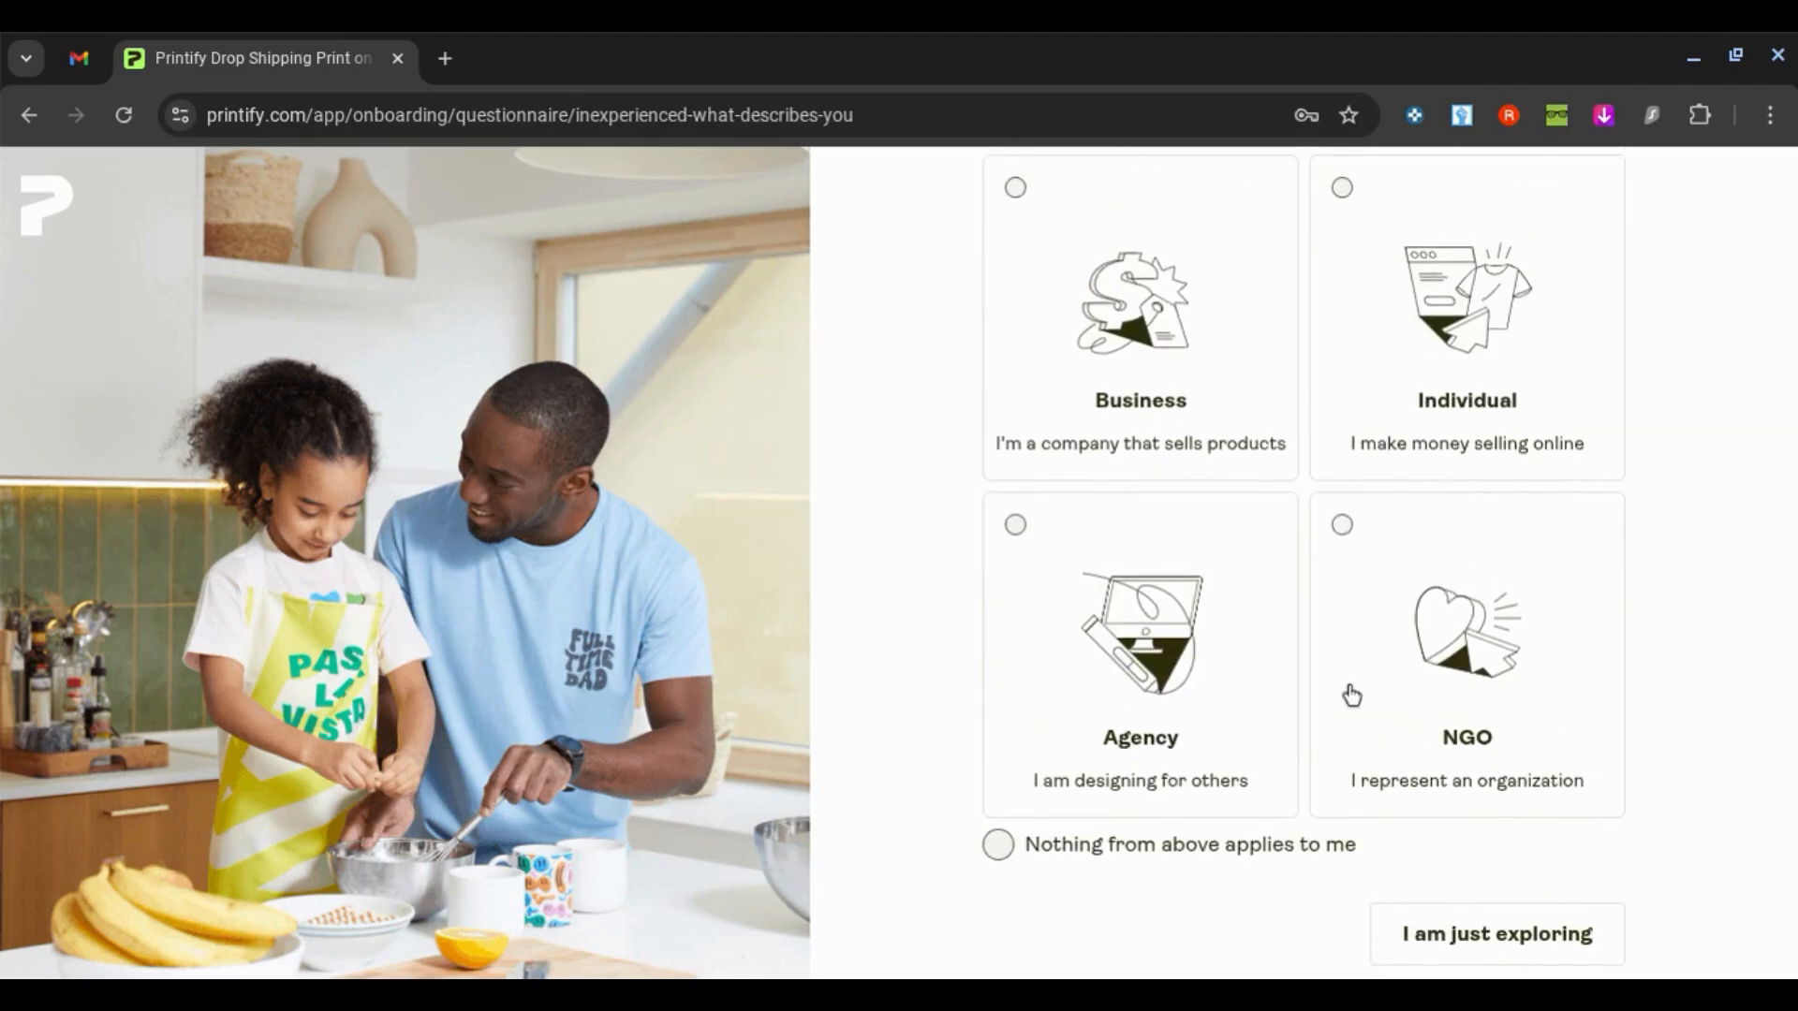
{"action": "scroll", "coordinate": [1351, 695], "scroll_direction": "up", "scroll_amount": 1}
{"action": "scroll", "coordinate": [1352, 695], "scroll_direction": "up", "scroll_amount": 6}
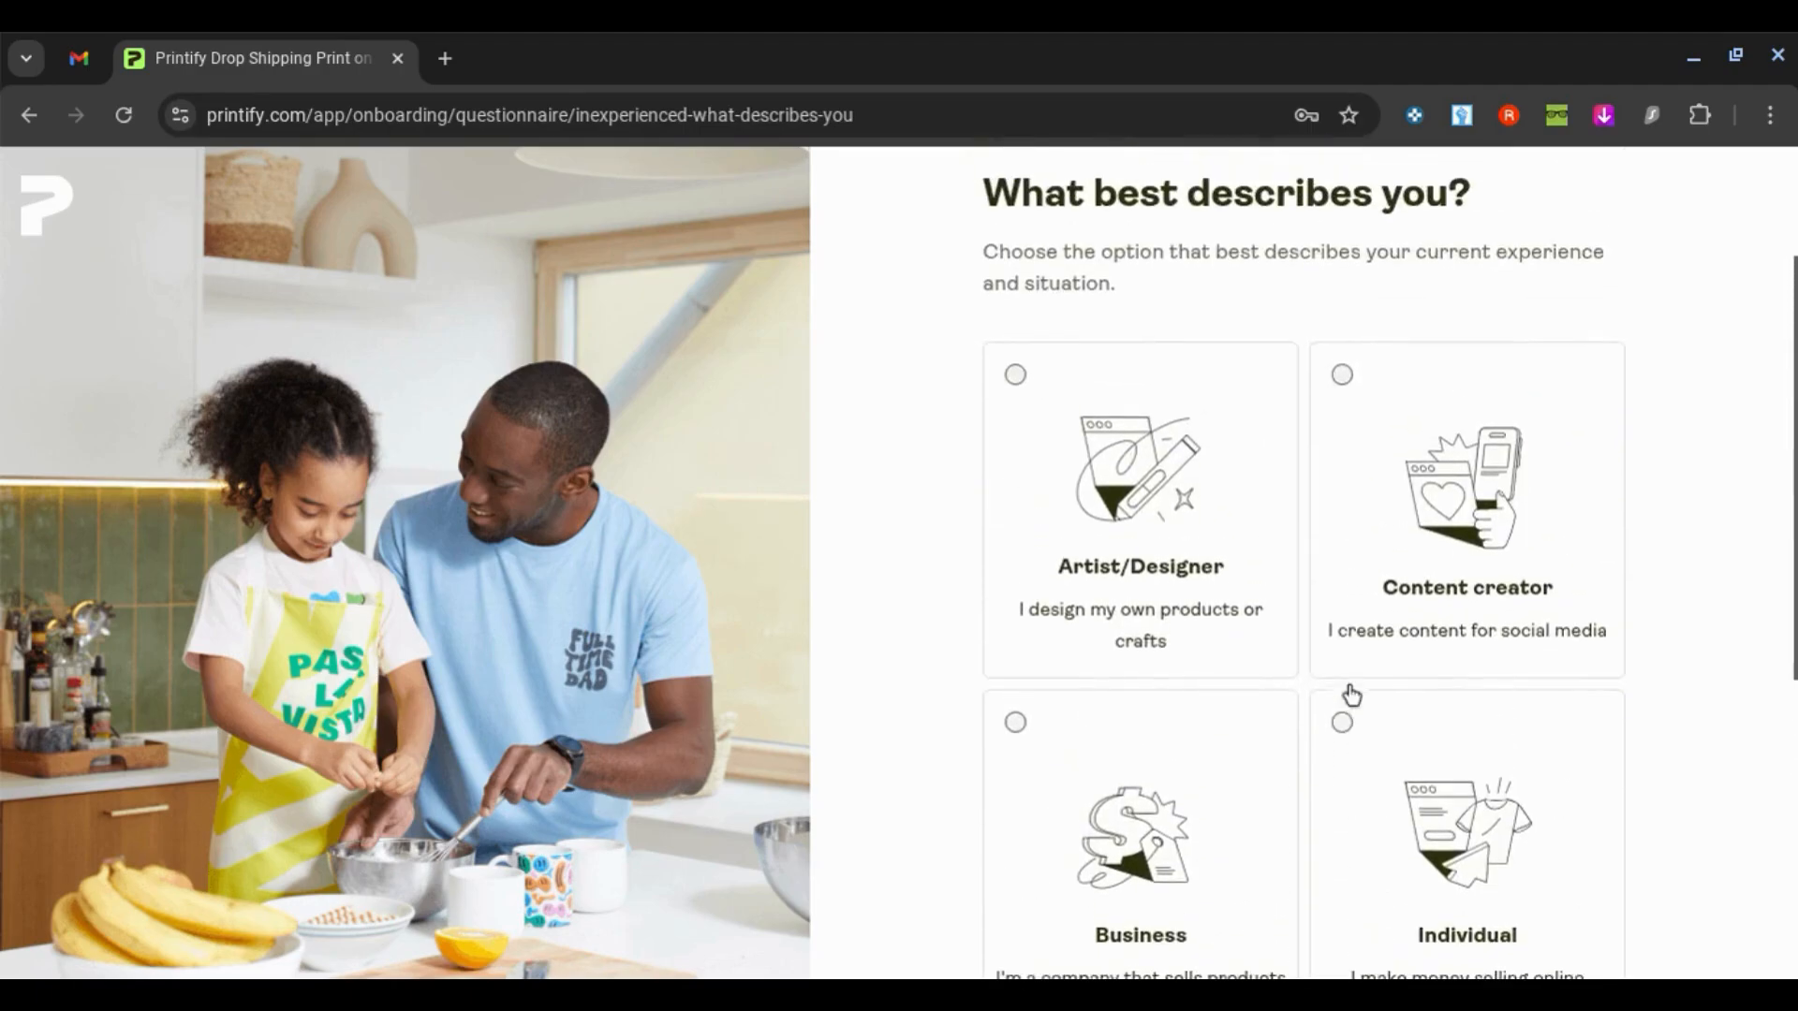
{"action": "scroll", "coordinate": [1351, 695], "scroll_direction": "down", "scroll_amount": 1}
{"action": "scroll", "coordinate": [1349, 690], "scroll_direction": "up", "scroll_amount": 2}
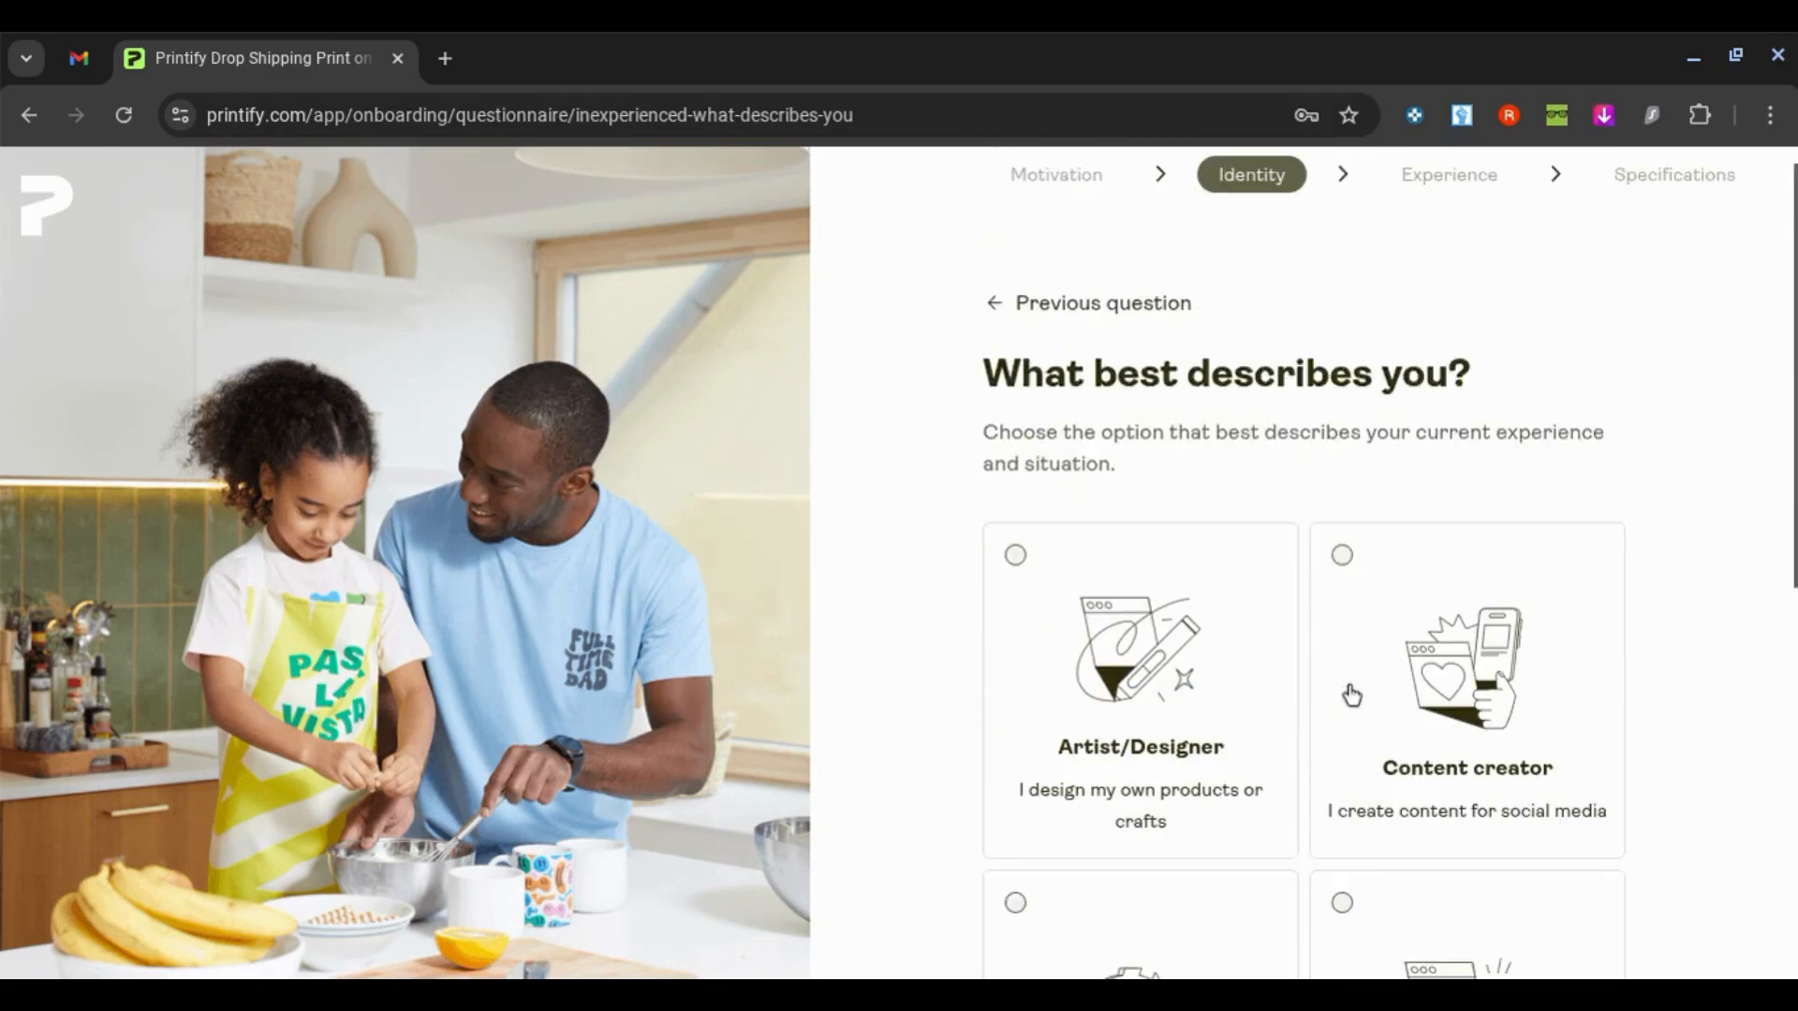
{"action": "scroll", "coordinate": [1418, 386], "scroll_direction": "down", "scroll_amount": 1}
{"action": "scroll", "coordinate": [1419, 386], "scroll_direction": "down", "scroll_amount": 3}
{"action": "scroll", "coordinate": [1405, 449], "scroll_direction": "up", "scroll_amount": 1}
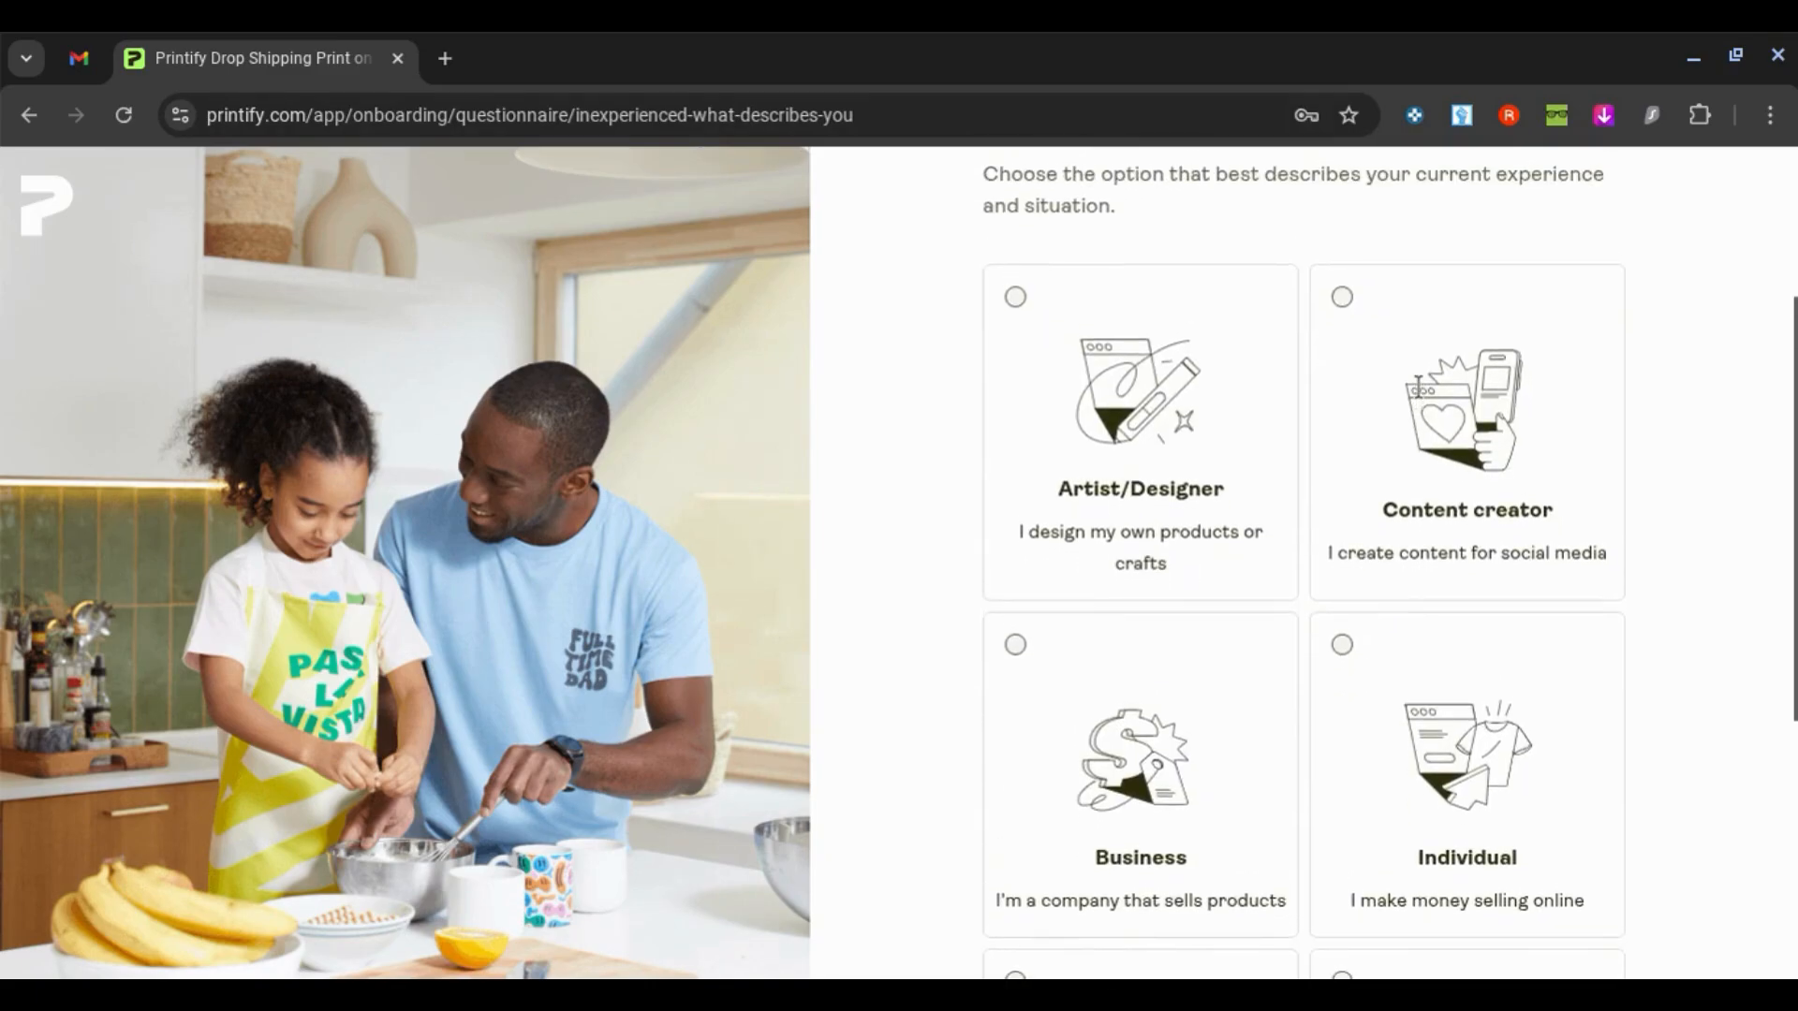
{"action": "scroll", "coordinate": [1395, 509], "scroll_direction": "down", "scroll_amount": 1}
{"action": "scroll", "coordinate": [1333, 526], "scroll_direction": "down", "scroll_amount": 2}
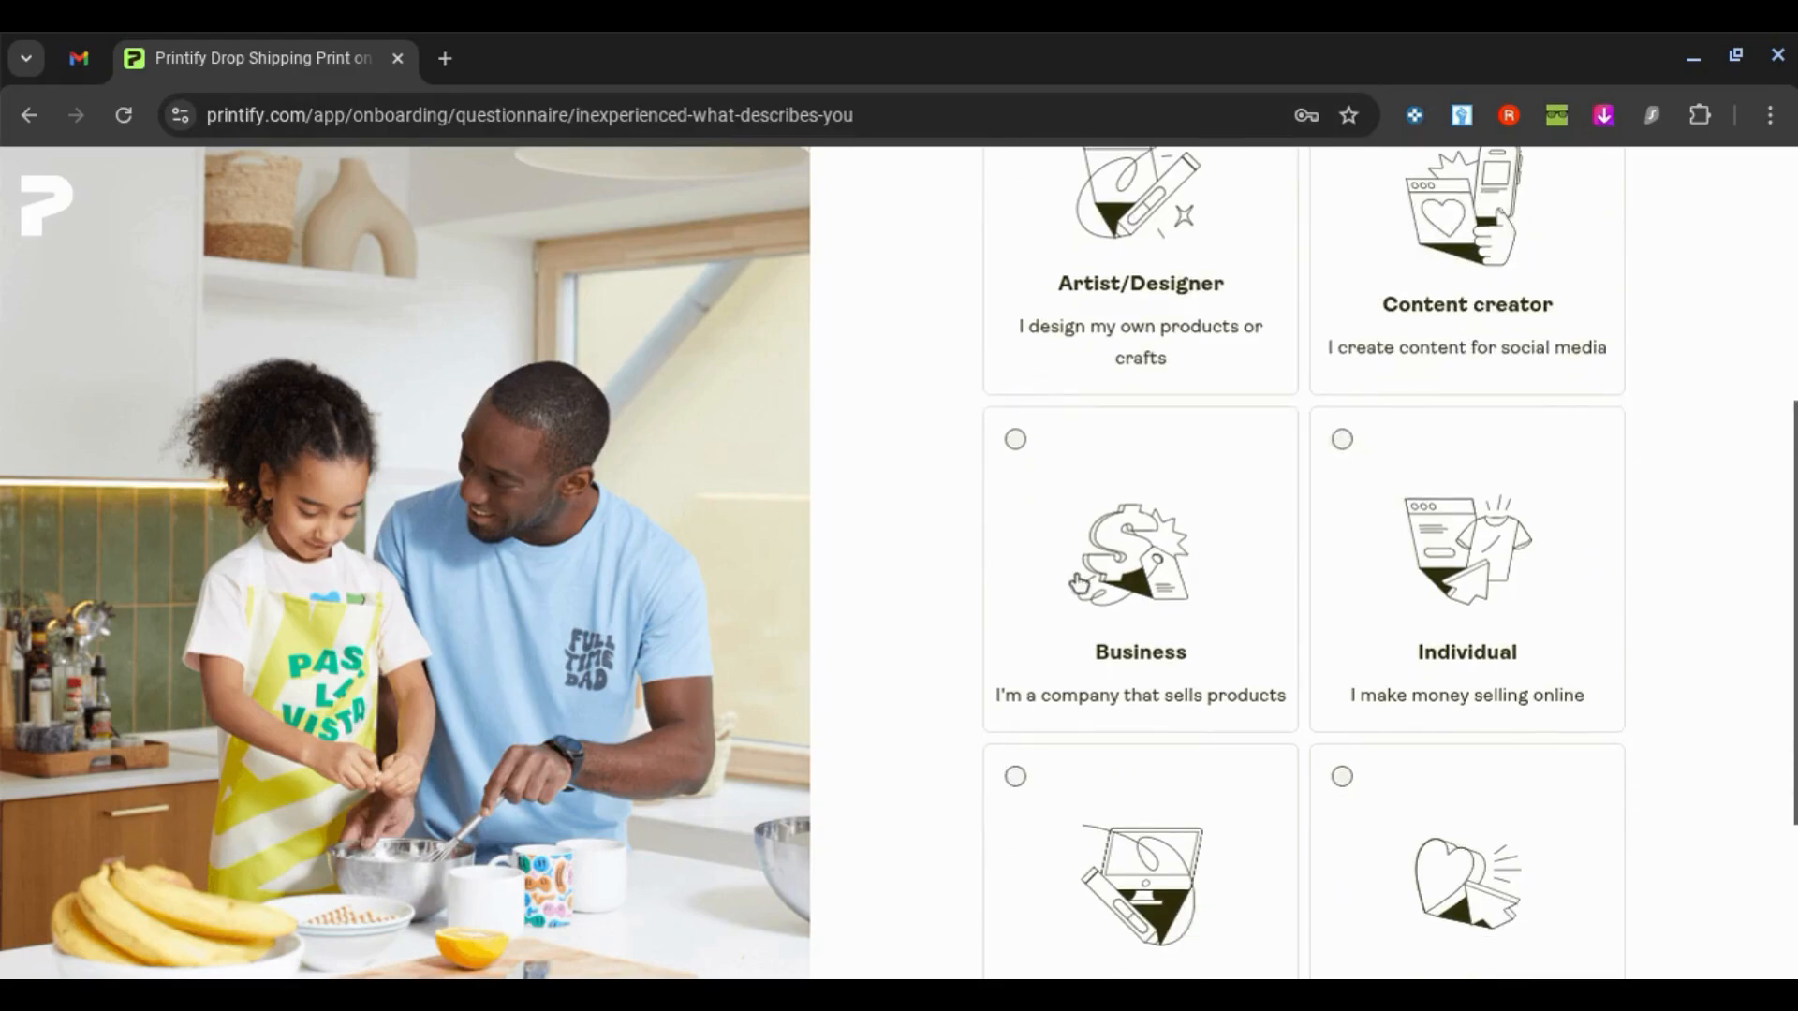
{"action": "left_click", "coordinate": [1078, 581]}
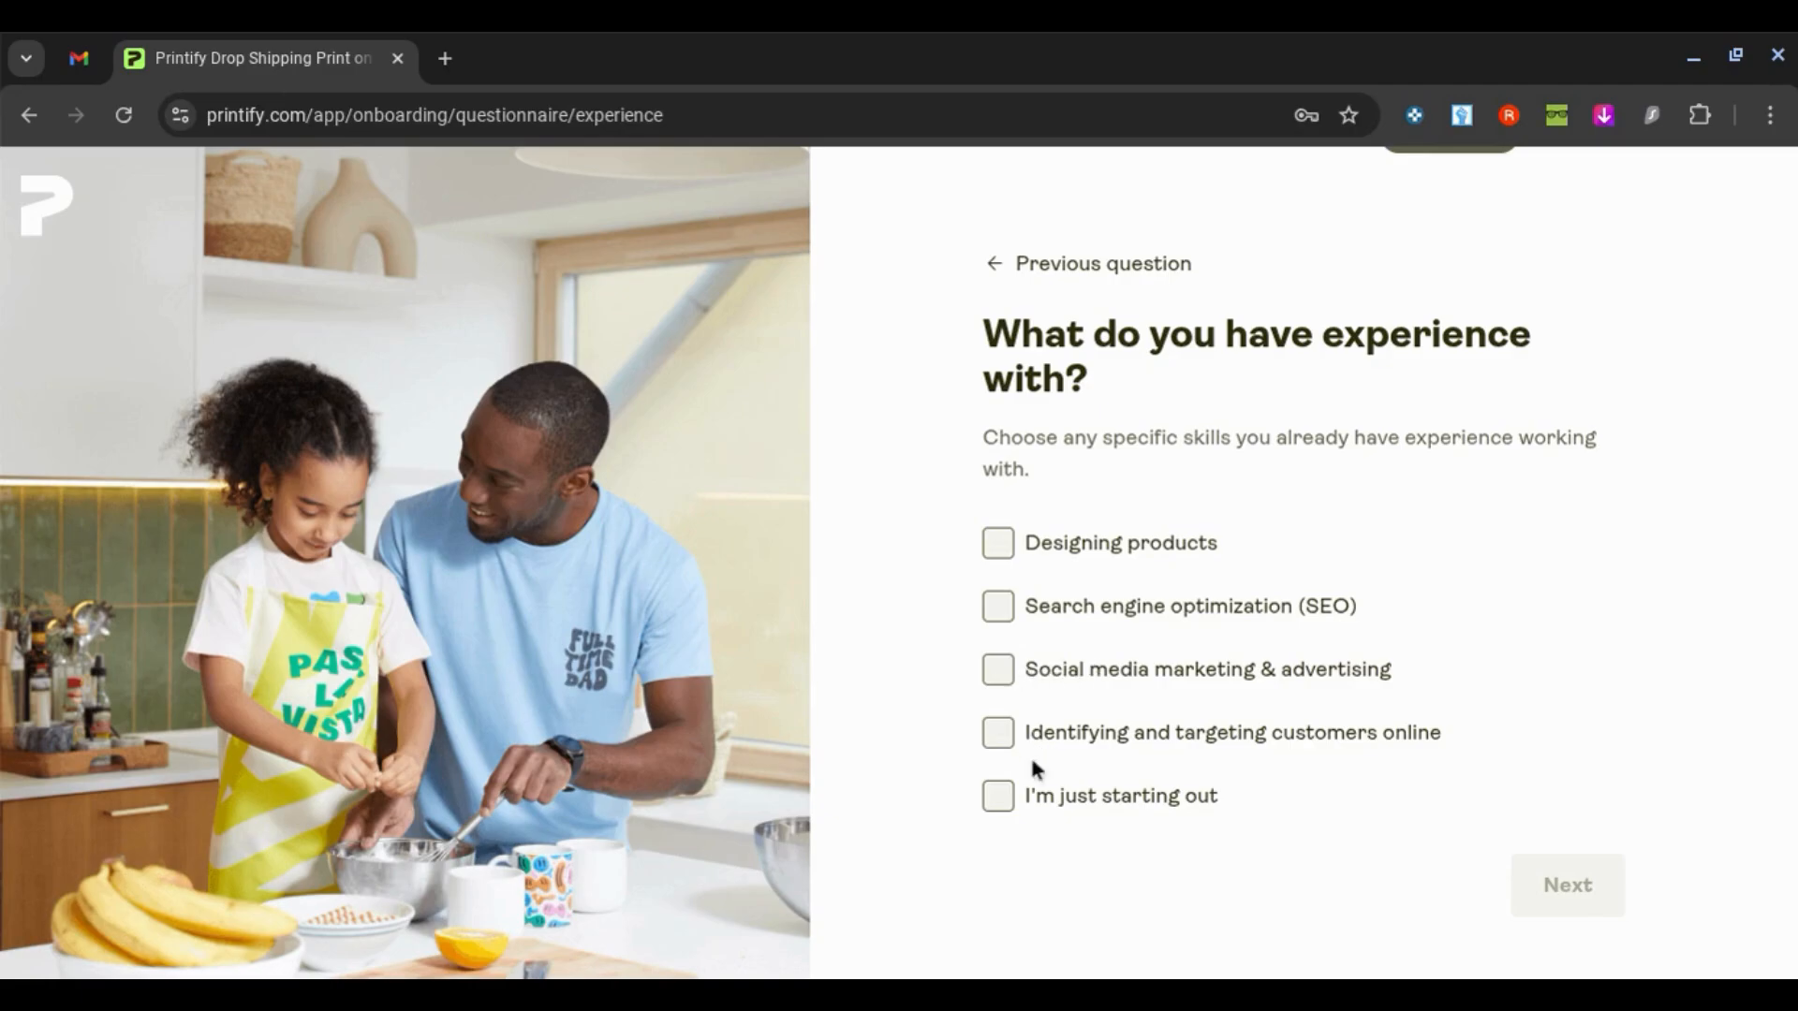
Give the experience as "I'm just starting out" and answer "No, I don't know where to sell" for the sales channel.
{"action": "left_click", "coordinate": [999, 802]}
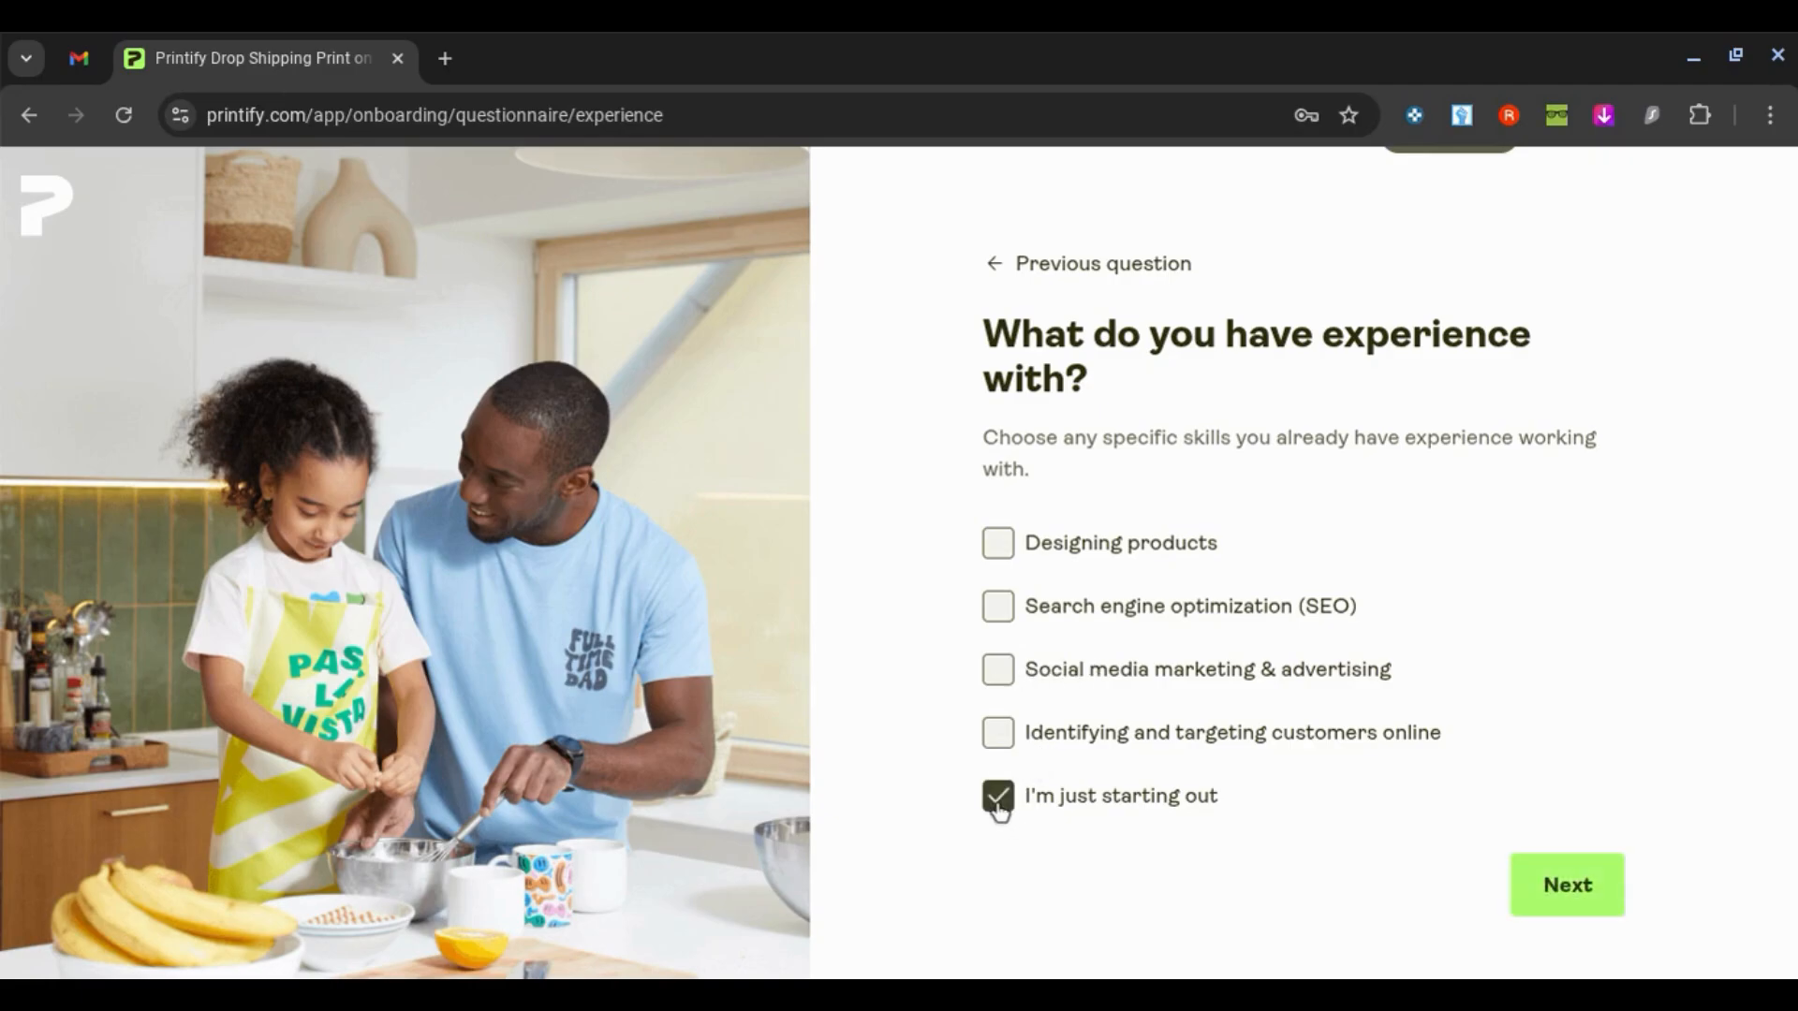
{"action": "left_click", "coordinate": [1604, 885]}
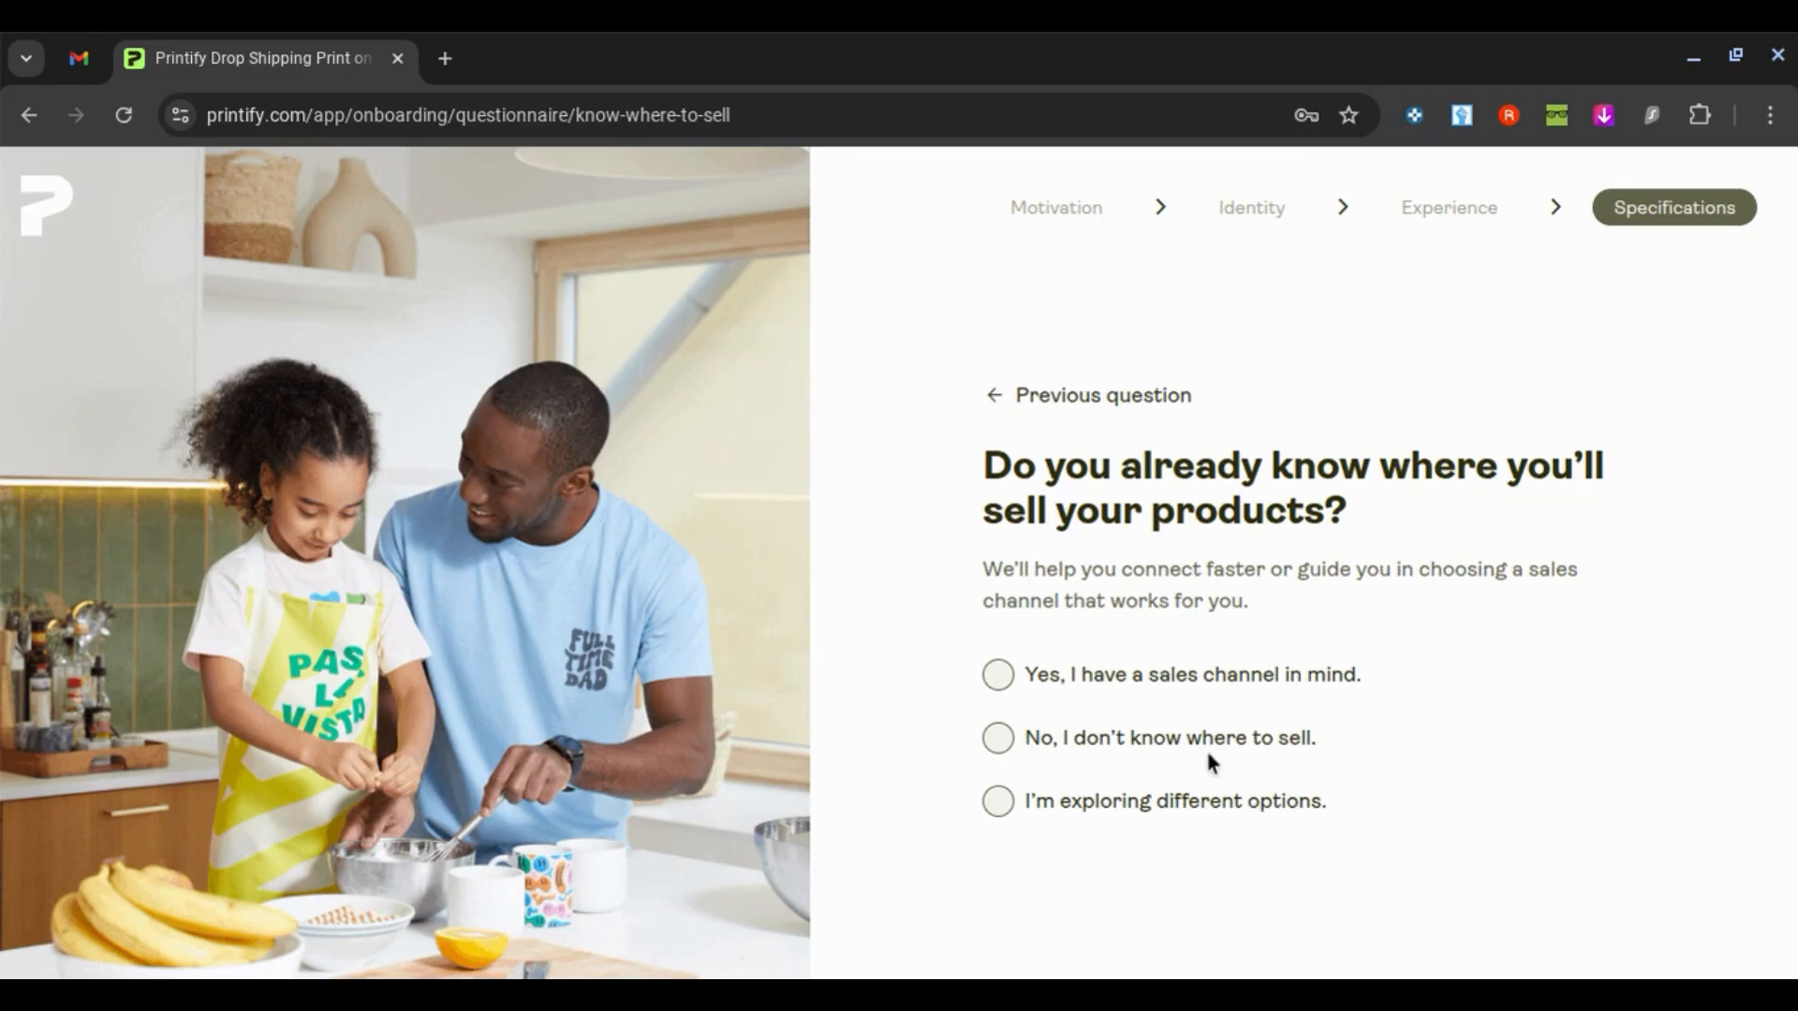
{"action": "left_click", "coordinate": [998, 740]}
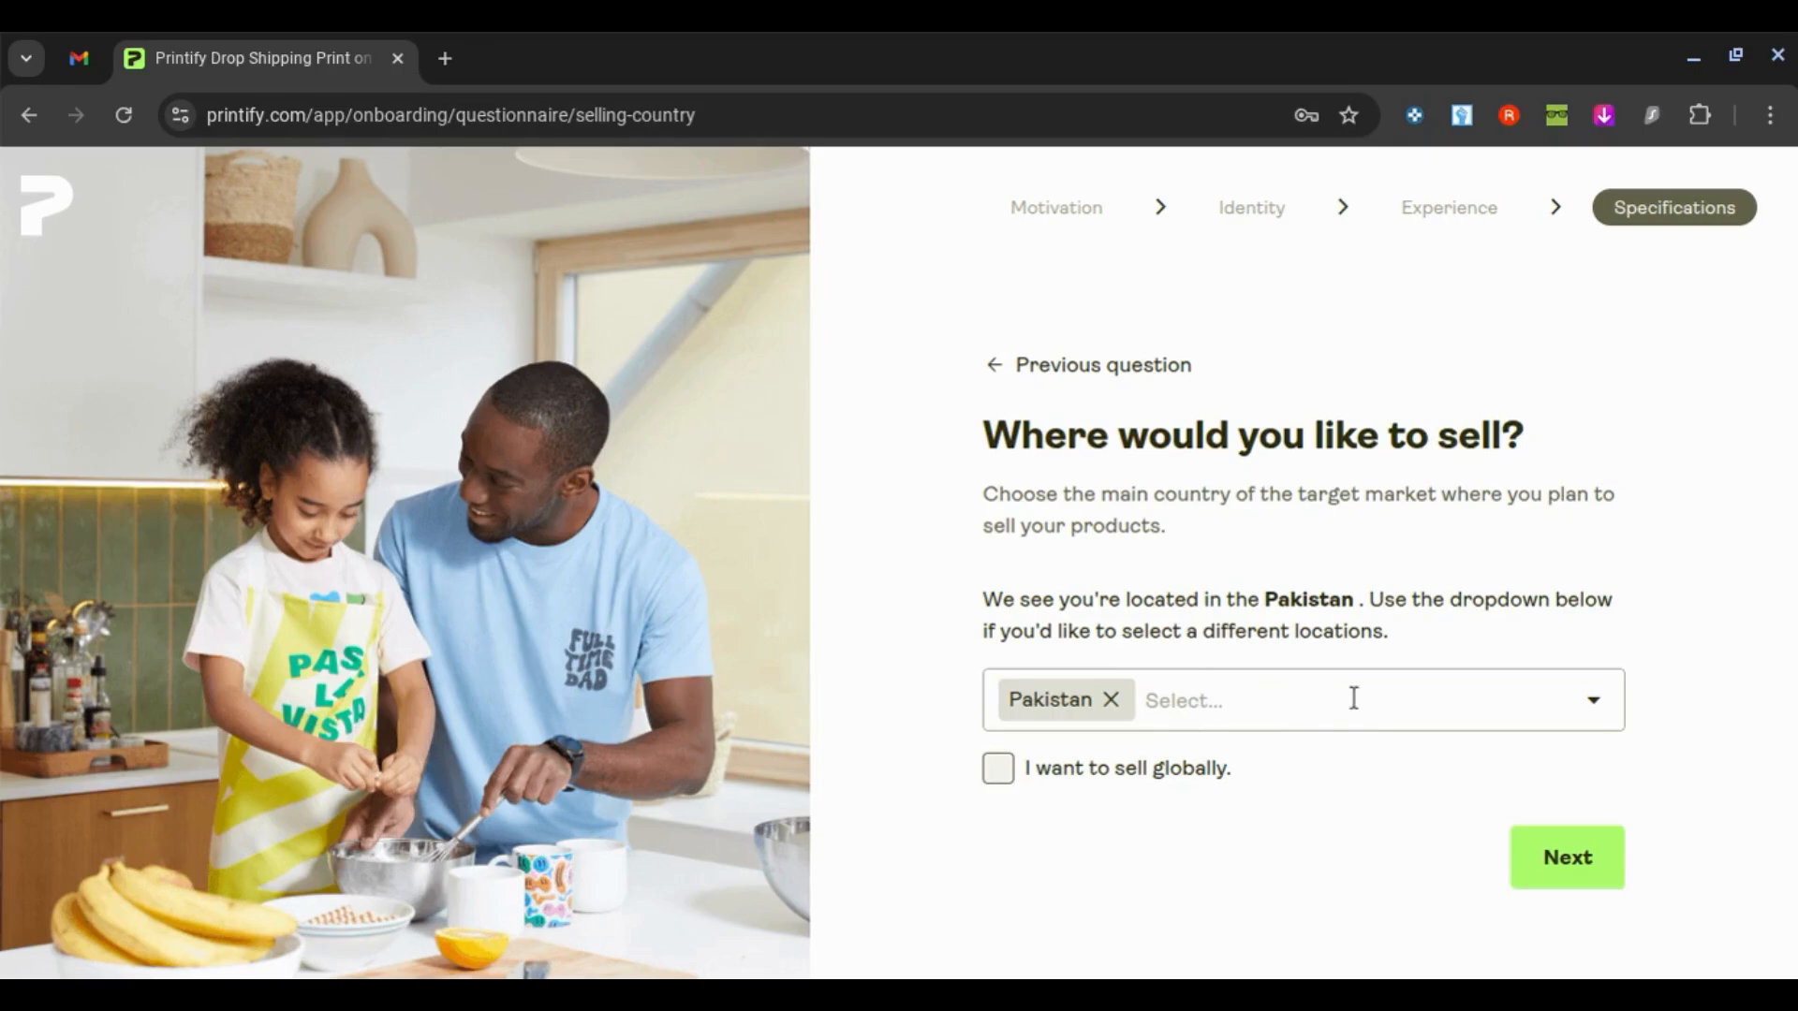
Choose to sell globally, give "Friend or family" as the referral source, and complete the questionnaire.
{"action": "left_click", "coordinate": [996, 773]}
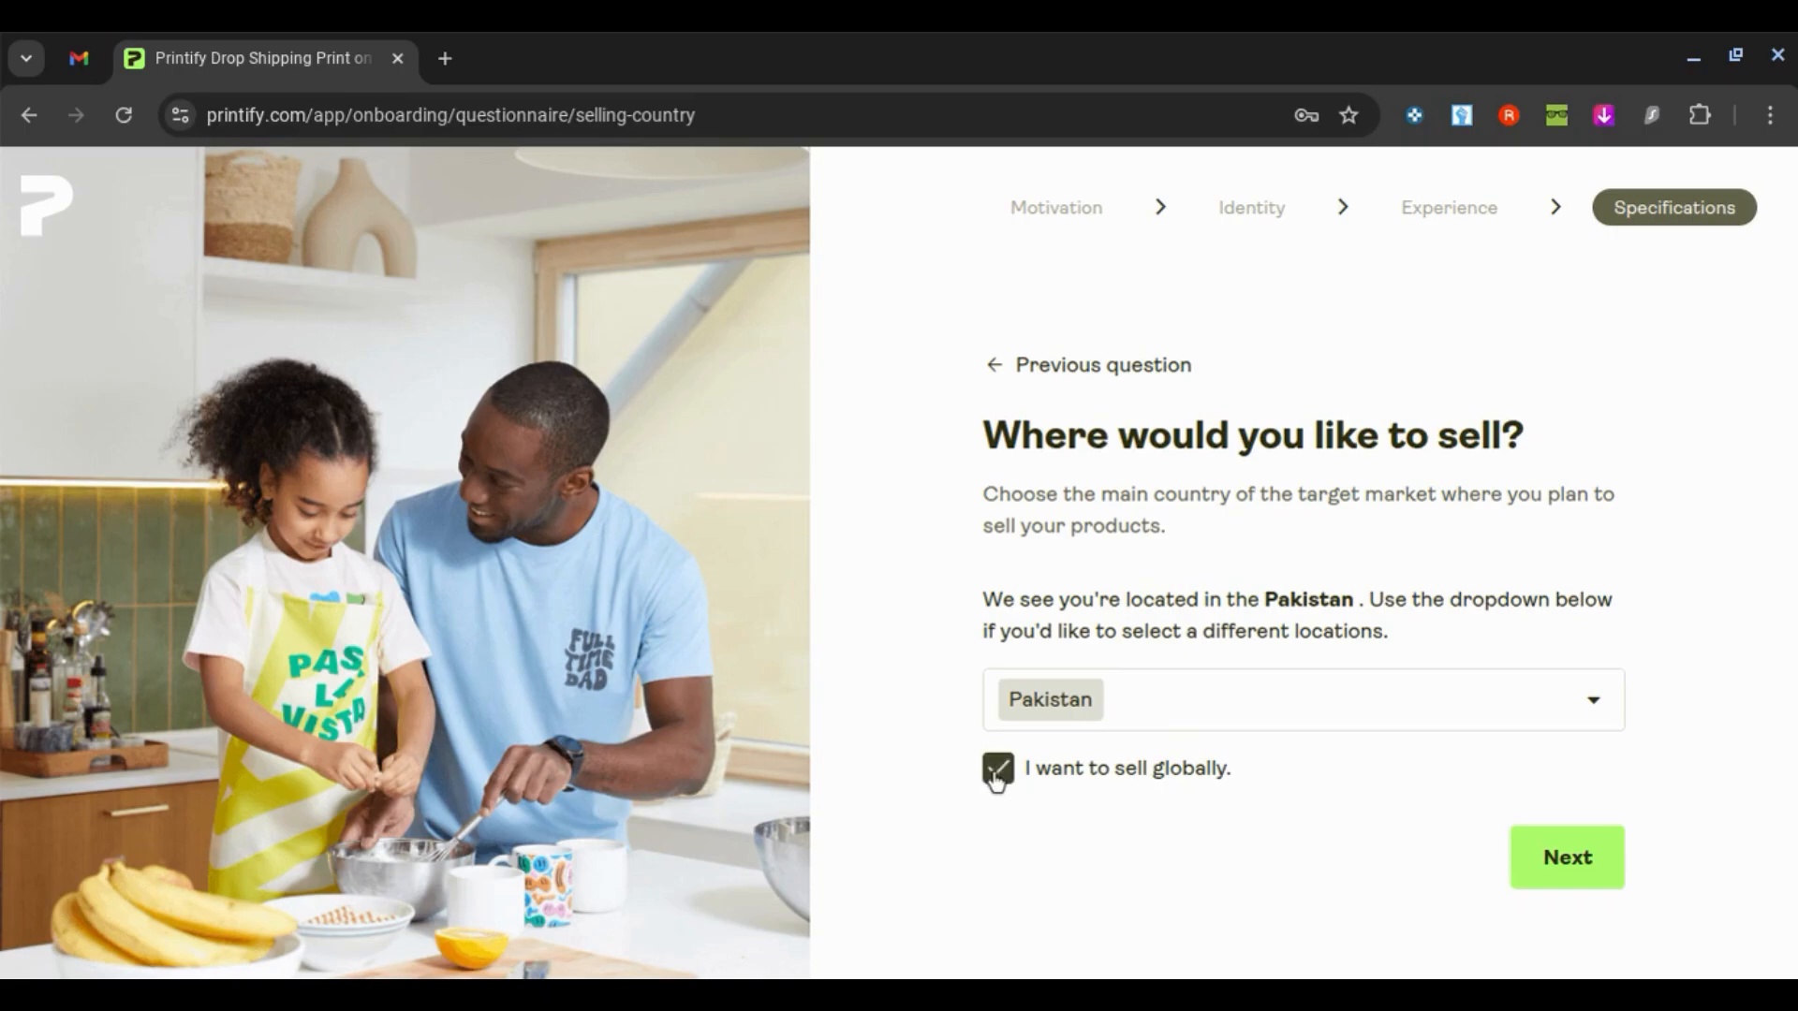
{"action": "left_click", "coordinate": [1544, 852]}
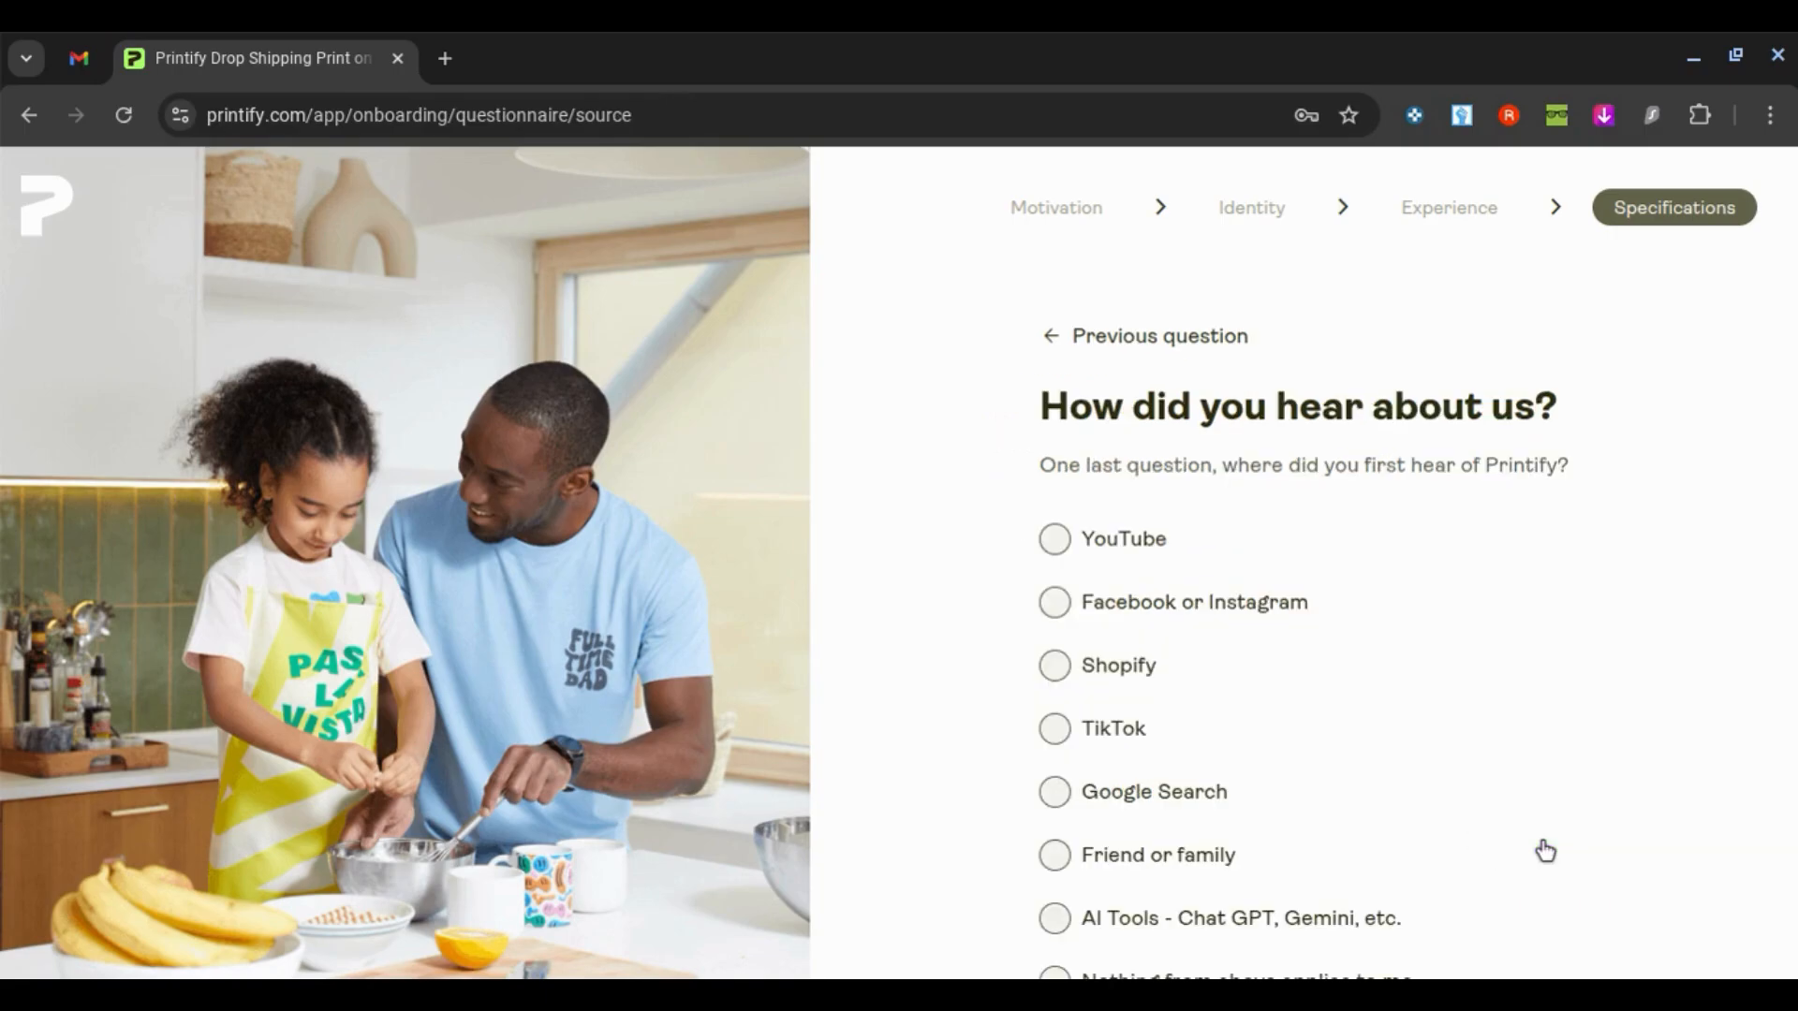
{"action": "scroll", "coordinate": [1587, 620], "scroll_direction": "down", "scroll_amount": 2}
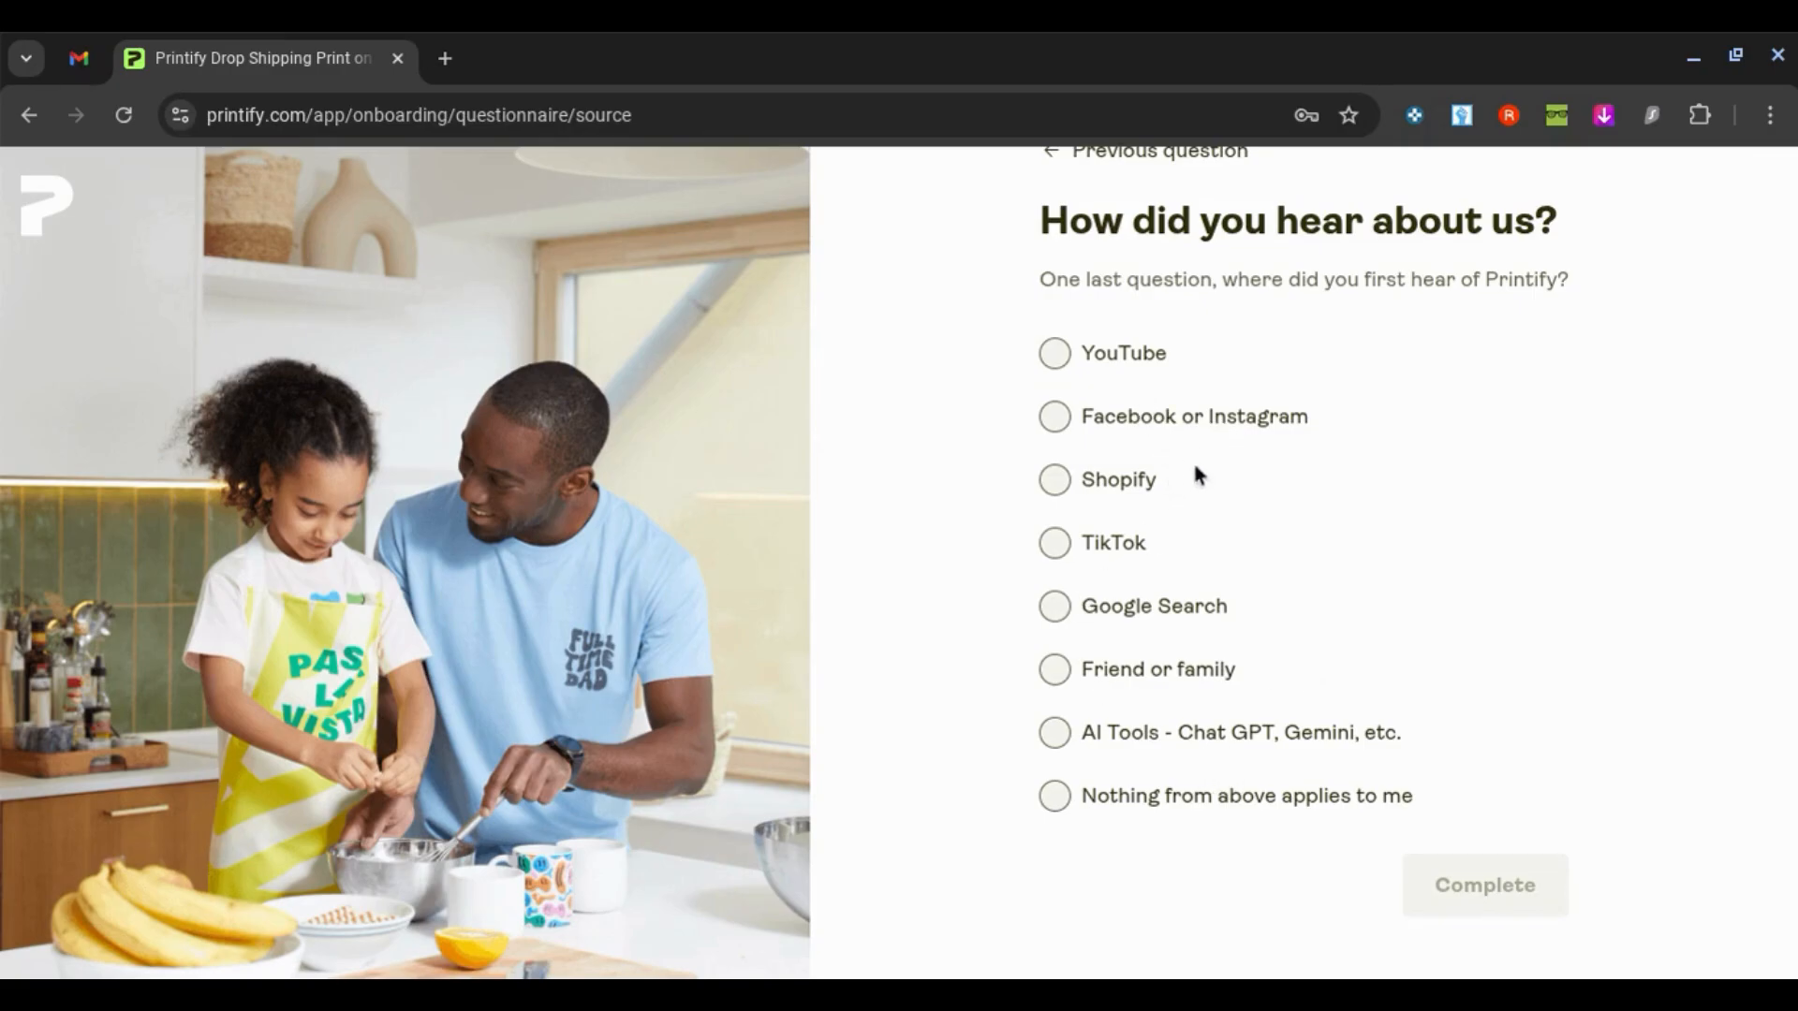
{"action": "left_click", "coordinate": [1064, 672]}
{"action": "left_click", "coordinate": [1497, 897]}
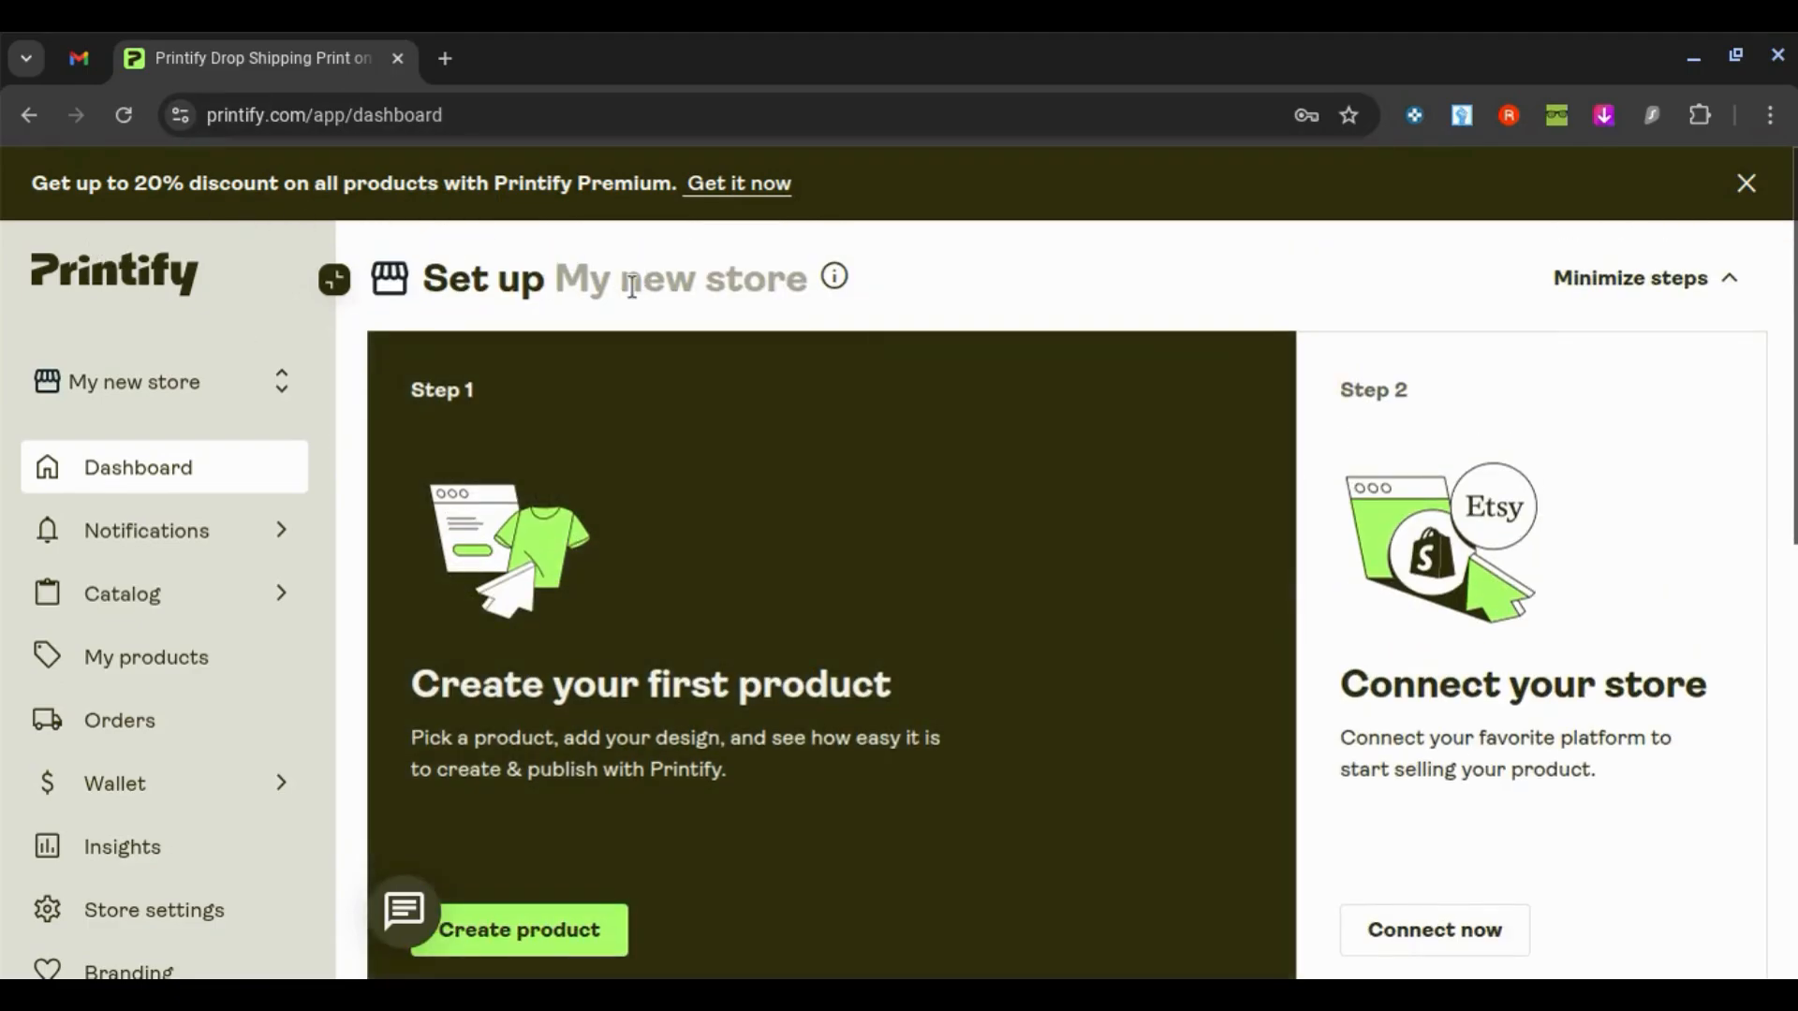
Open the settings of the new store.
{"action": "scroll", "coordinate": [147, 566], "scroll_direction": "down", "scroll_amount": 1}
{"action": "scroll", "coordinate": [147, 566], "scroll_direction": "down", "scroll_amount": 1}
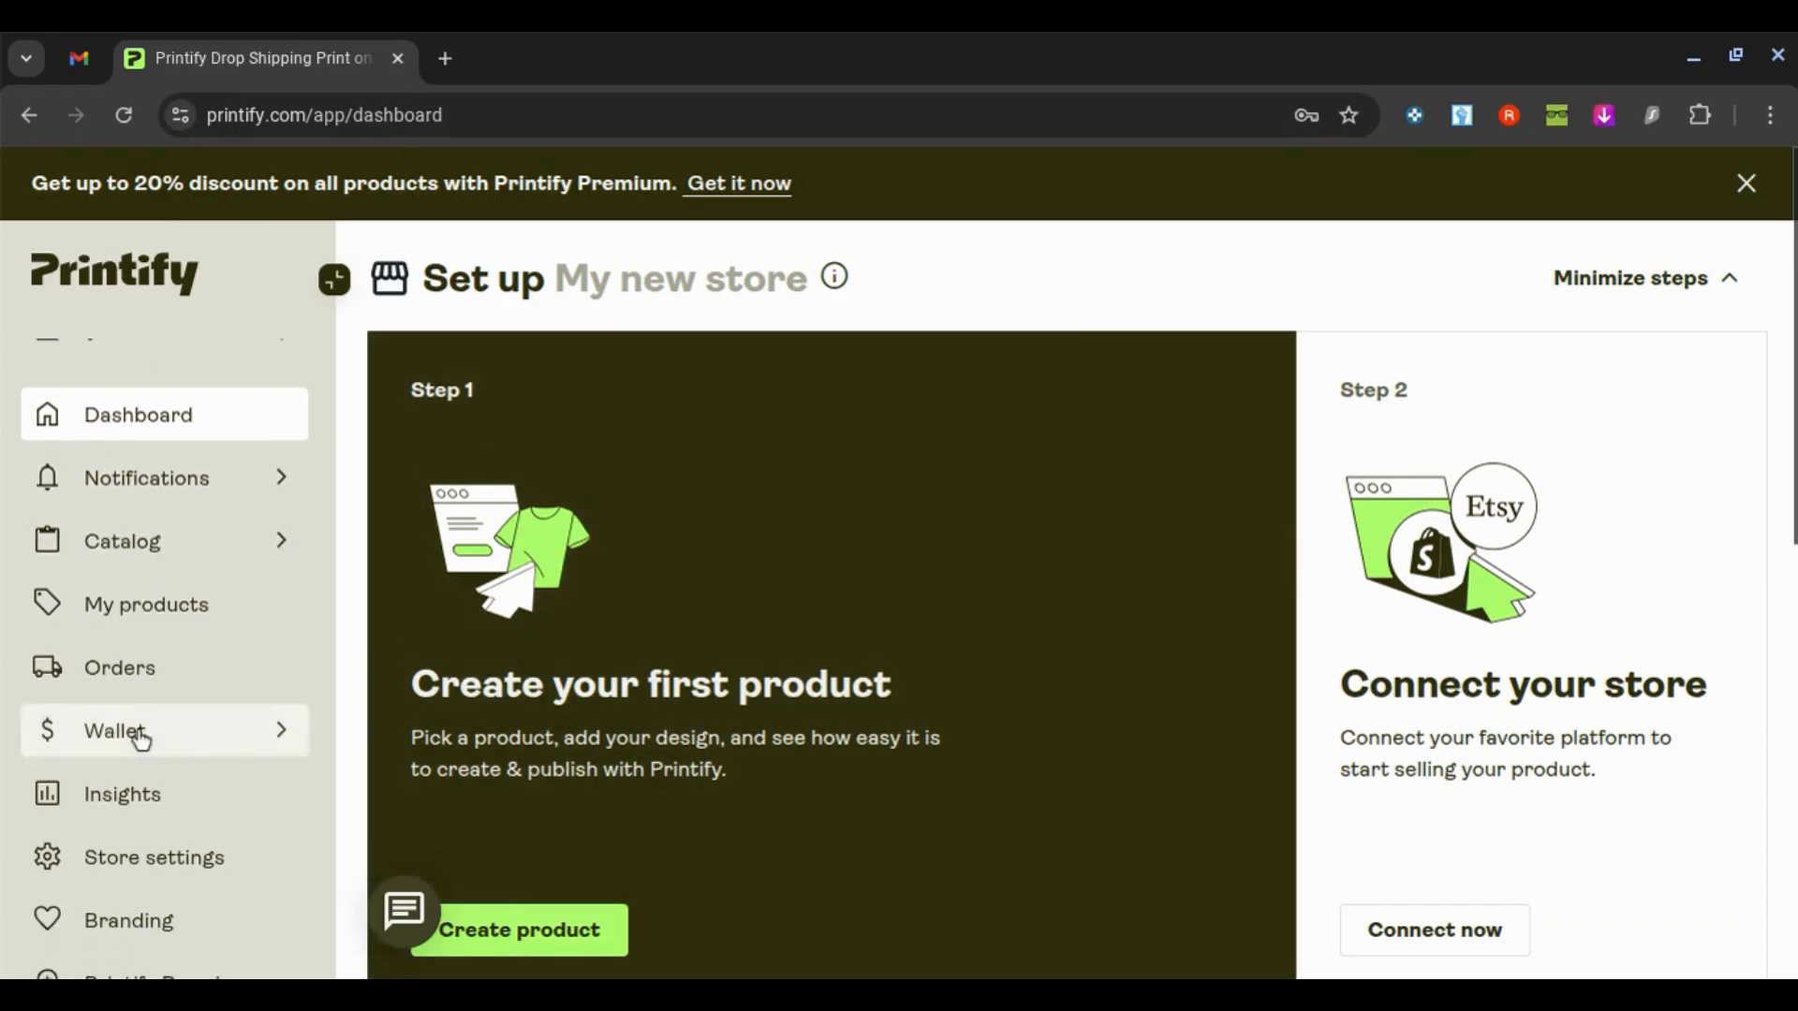
{"action": "left_click", "coordinate": [167, 863]}
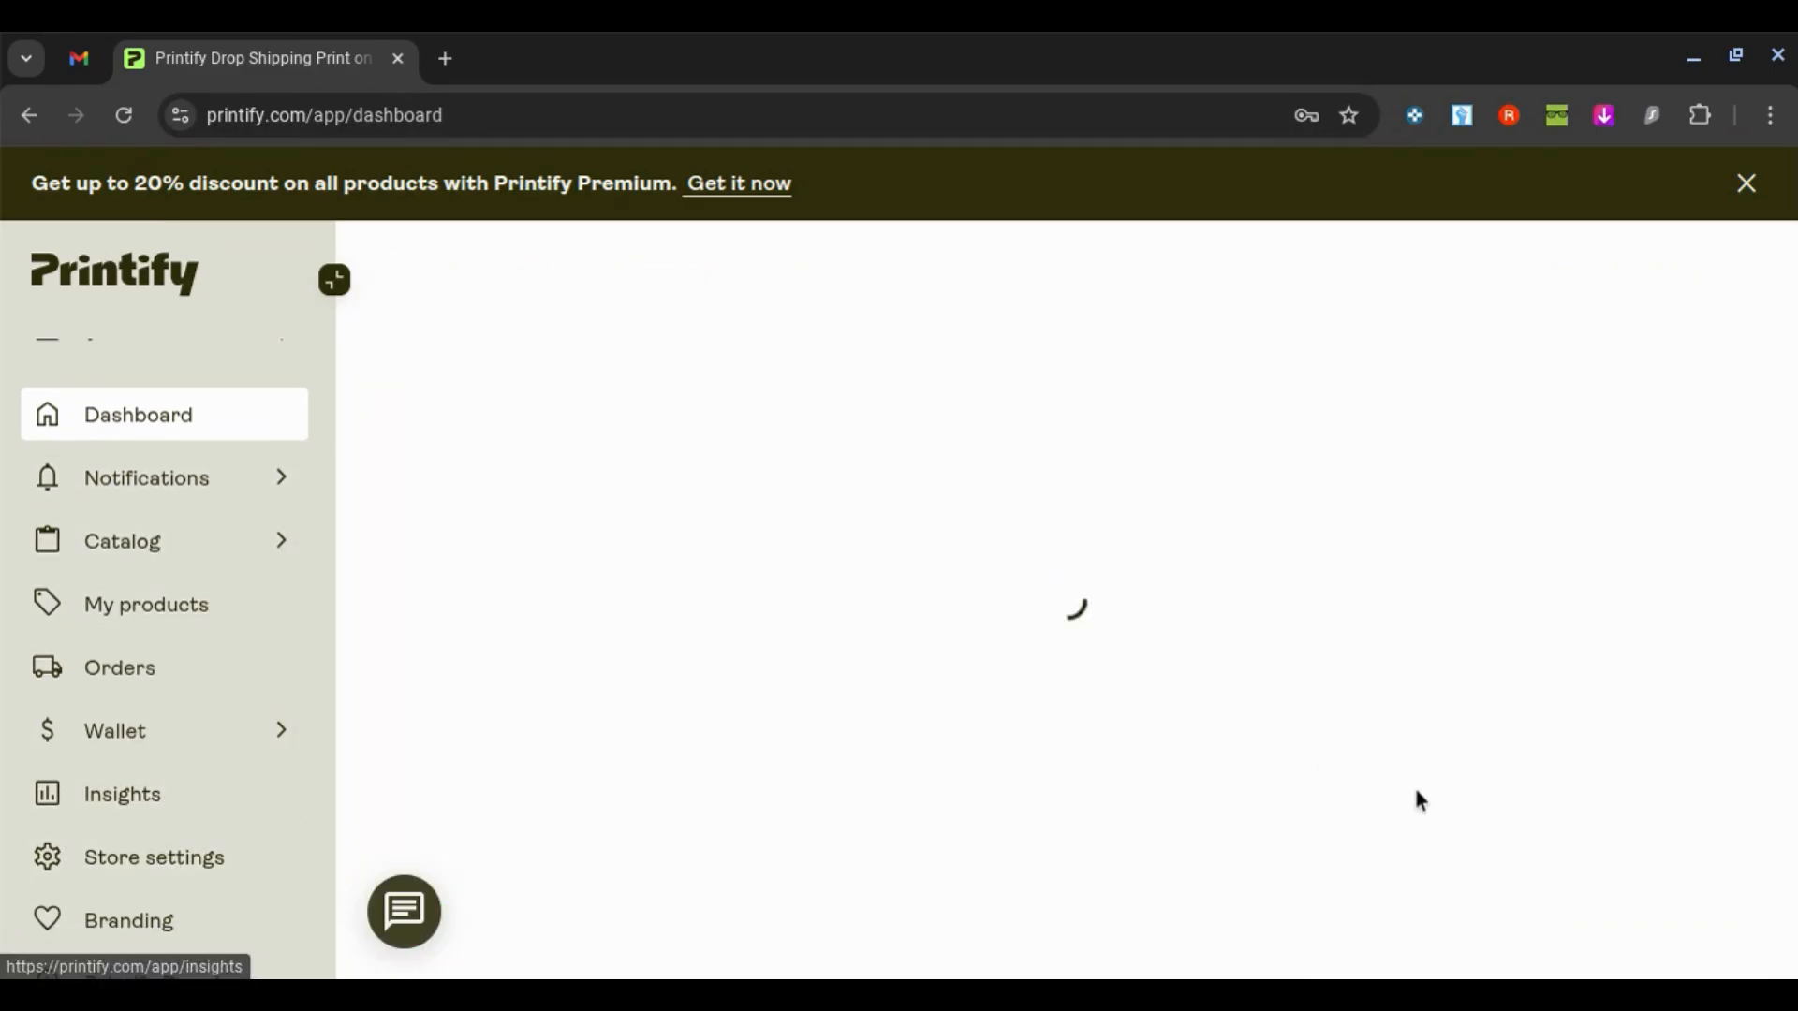
{"action": "scroll", "coordinate": [932, 653], "scroll_direction": "down", "scroll_amount": 2}
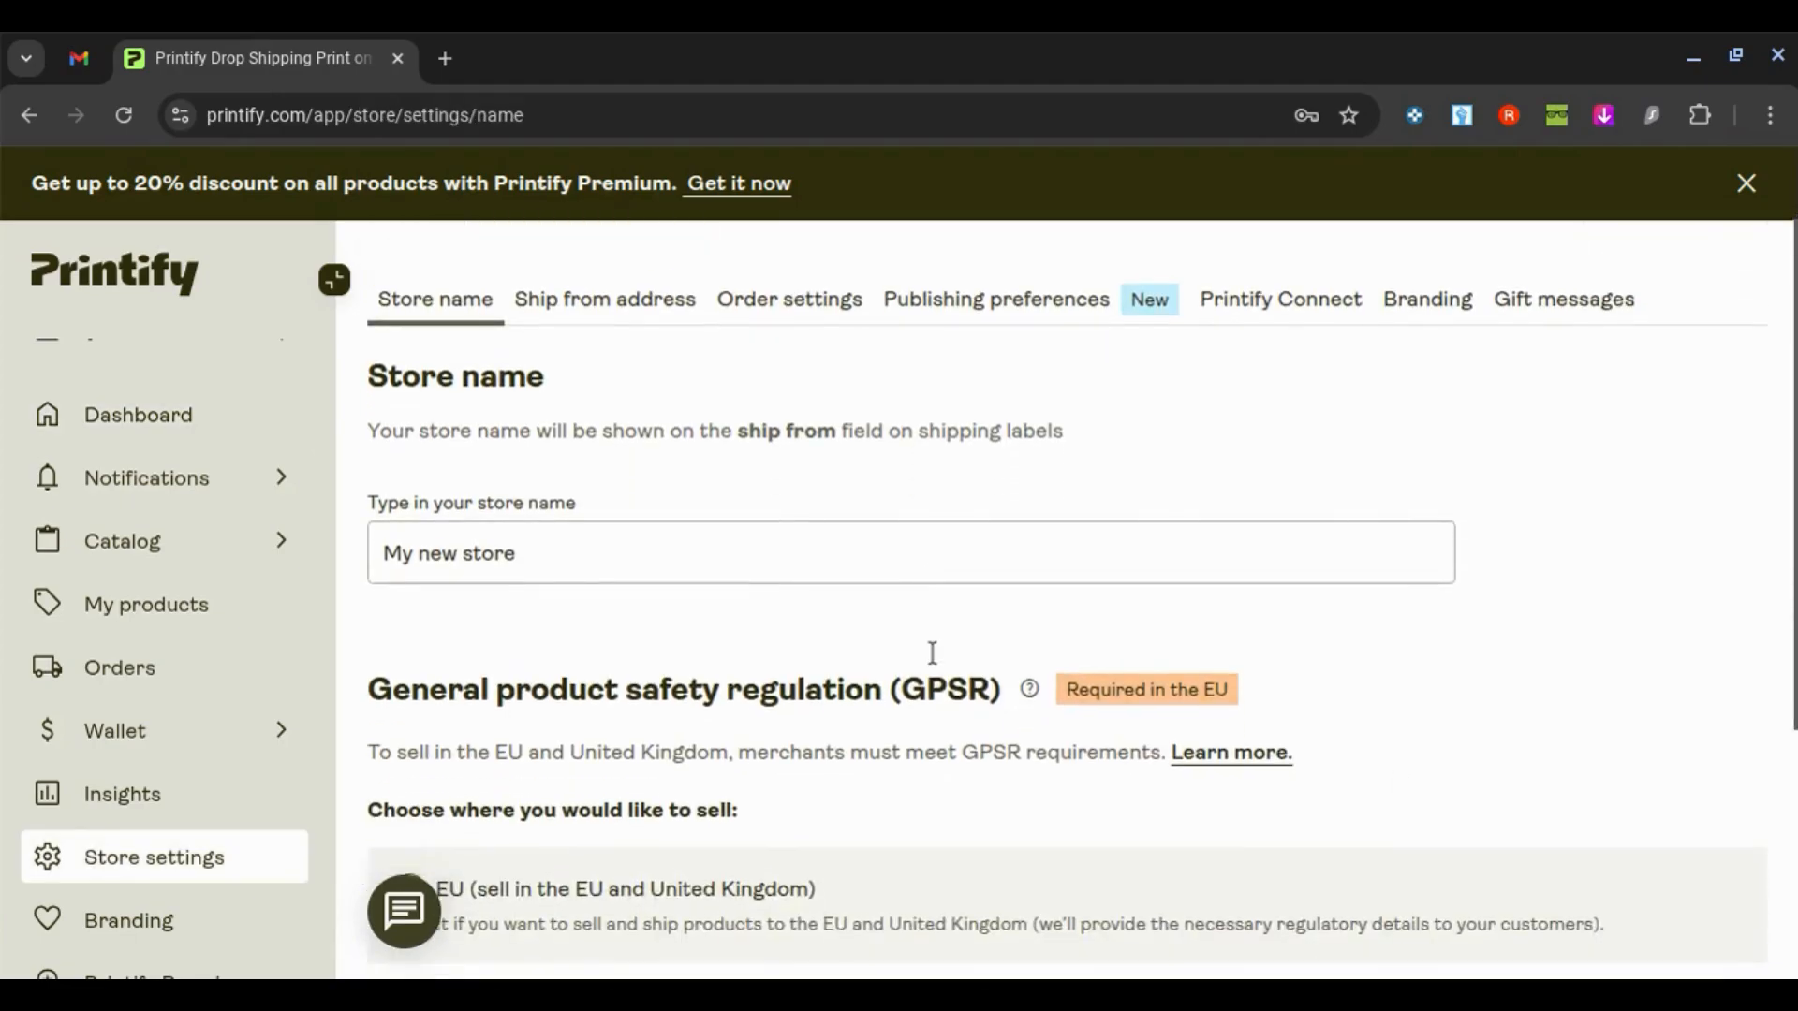
{"action": "scroll", "coordinate": [932, 653], "scroll_direction": "up", "scroll_amount": 2}
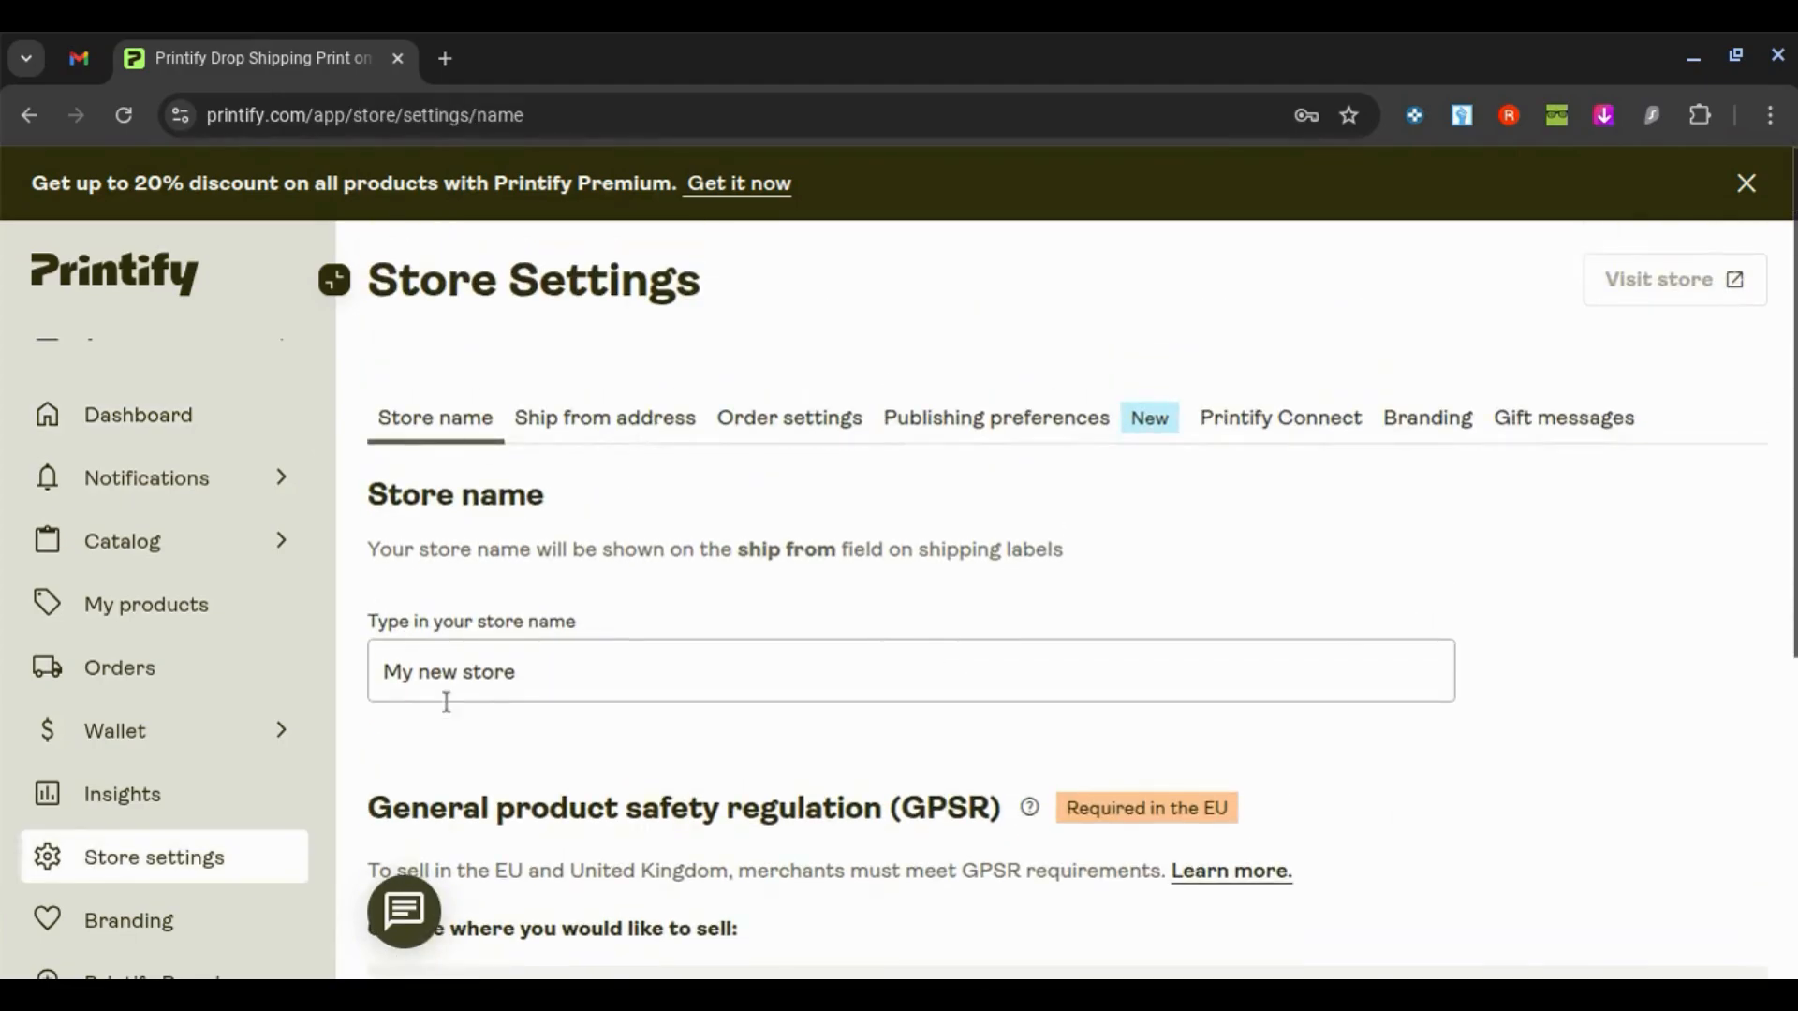
Rename the store to "Zen Mart".
{"action": "double_click", "coordinate": [621, 678]}
{"action": "triple_click", "coordinate": [621, 678]}
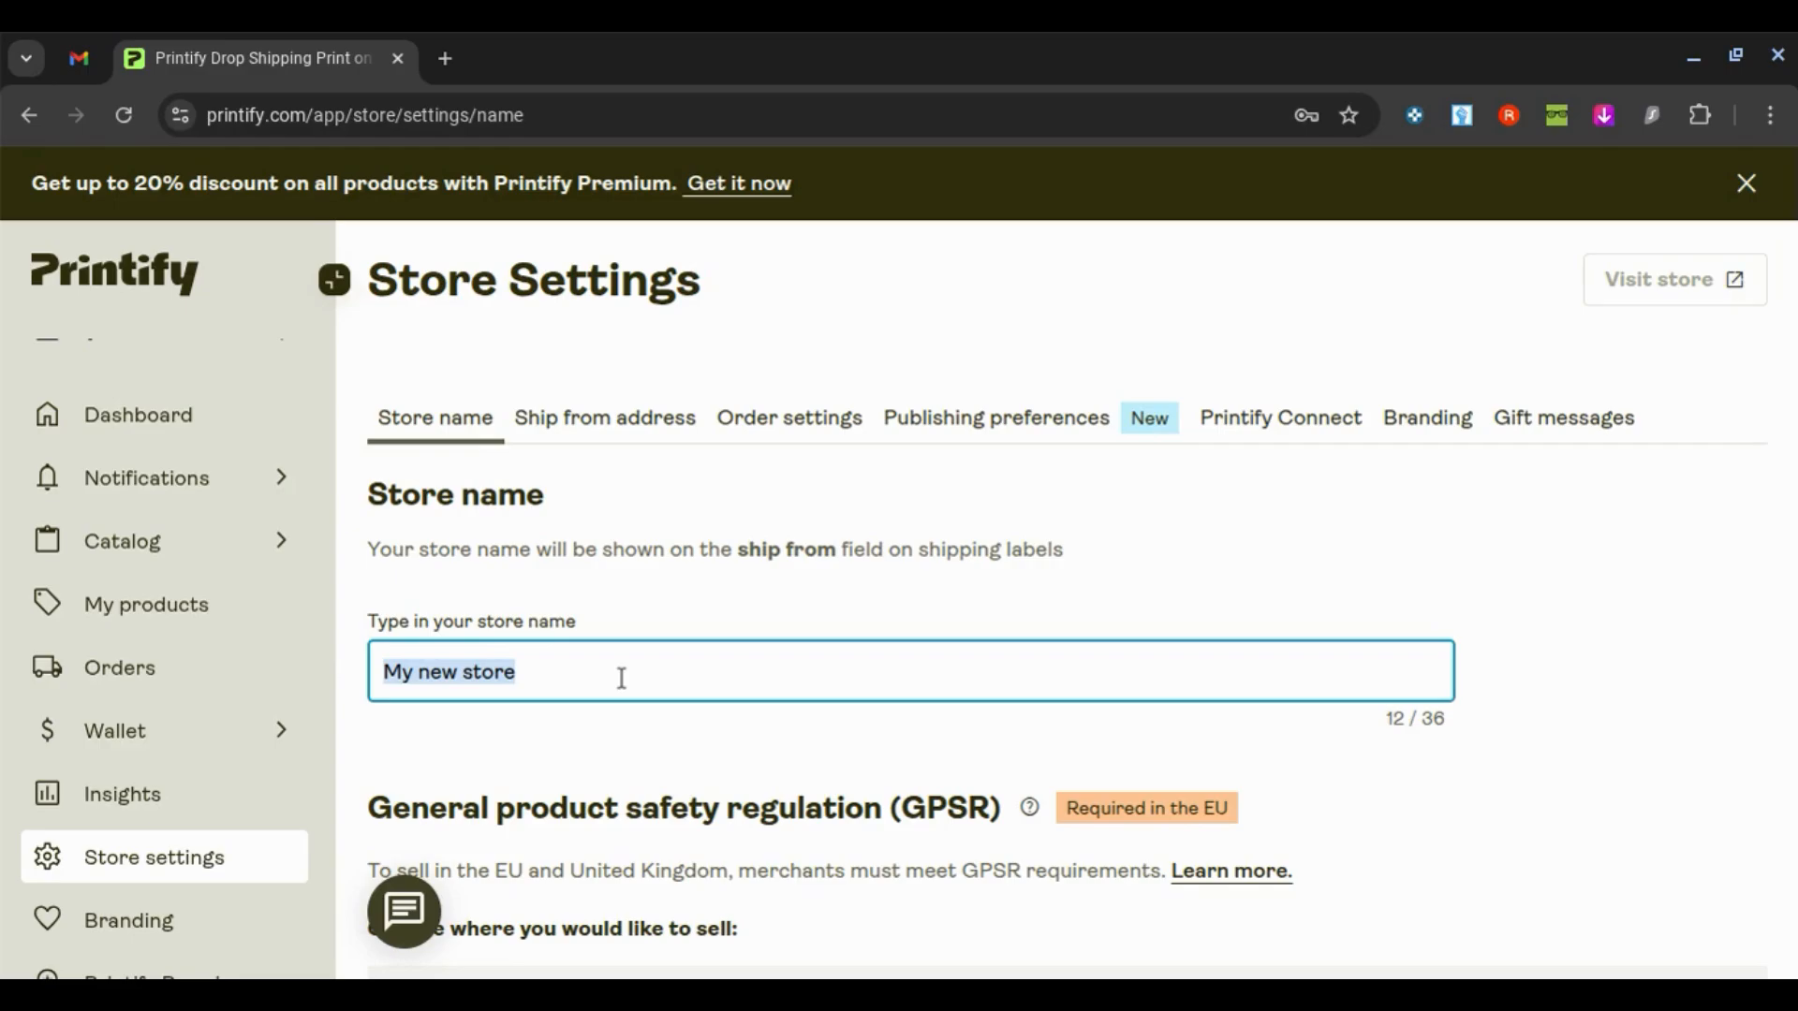
{"action": "type", "text": "Zen"}
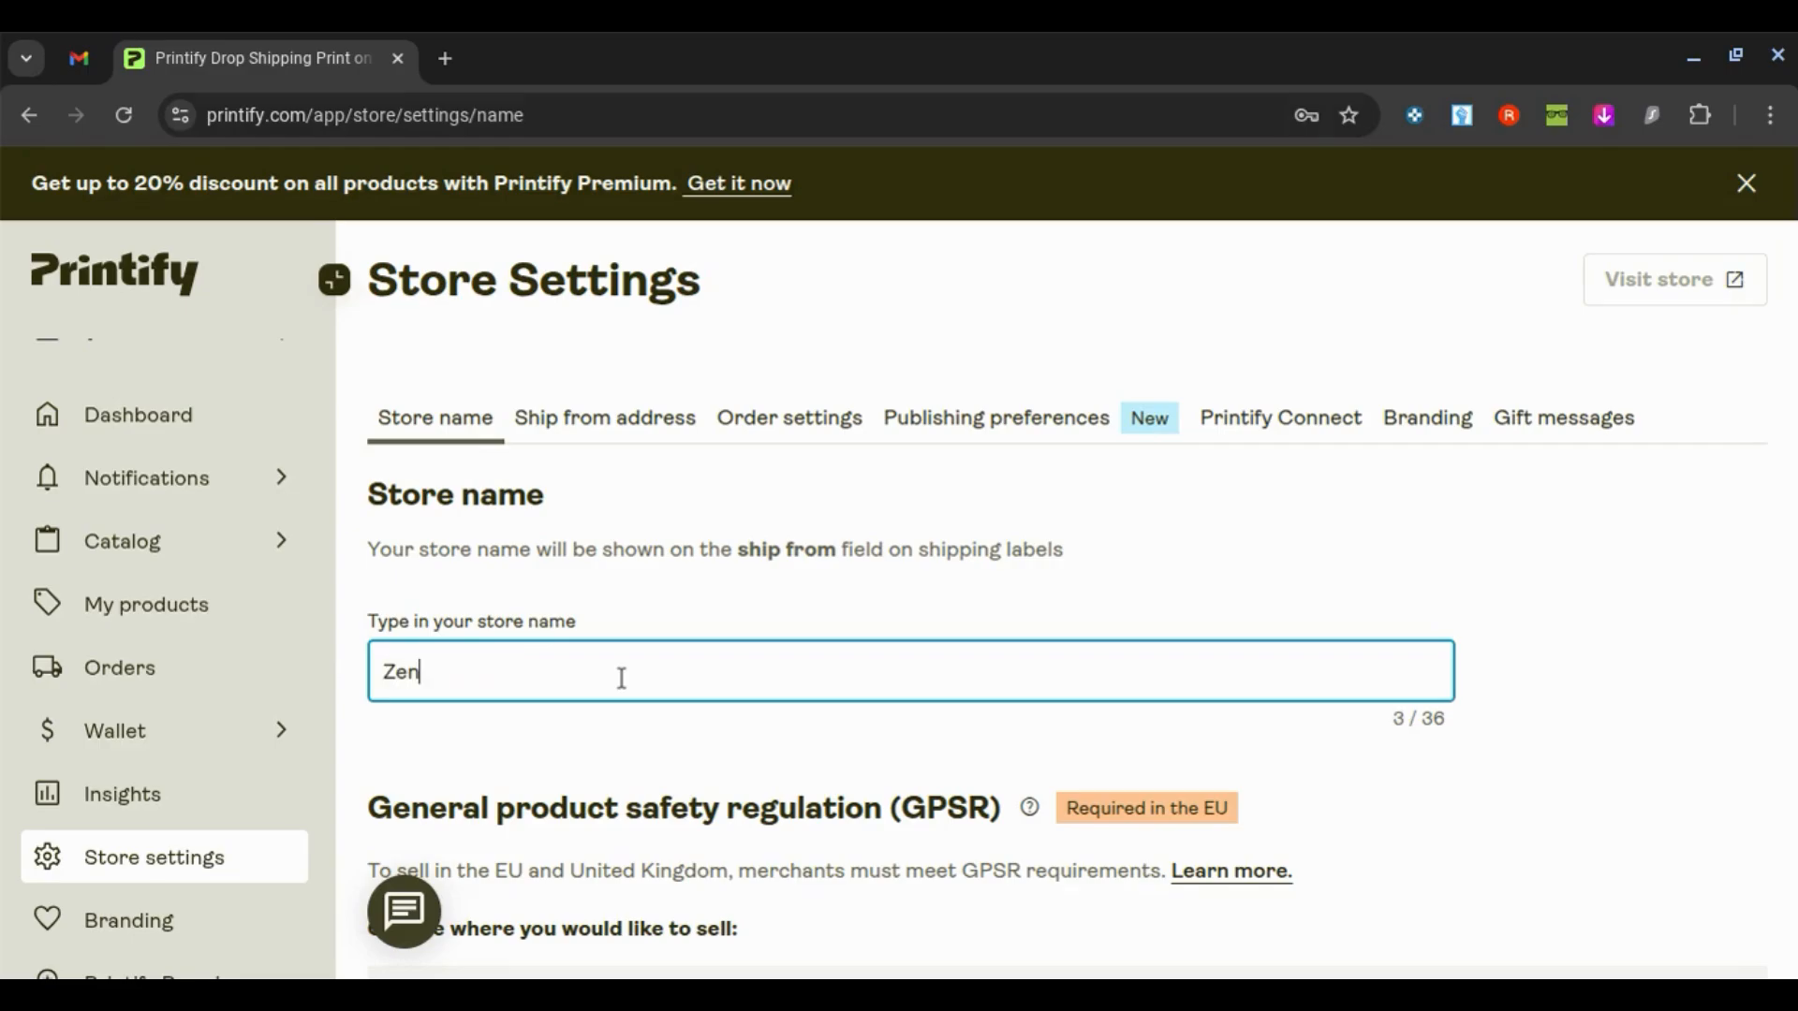
{"action": "type", "text": " Store"}
{"action": "key", "text": "BackSpace"}
{"action": "key", "text": "BackSpace"}
{"action": "key", "text": "BackSpace"}
{"action": "key", "text": "BackSpace"}
{"action": "key", "text": "BackSpace"}
{"action": "type", "text": "Mart"}
{"action": "scroll", "coordinate": [597, 684], "scroll_direction": "down", "scroll_amount": 1}
{"action": "scroll", "coordinate": [598, 684], "scroll_direction": "up", "scroll_amount": 2}
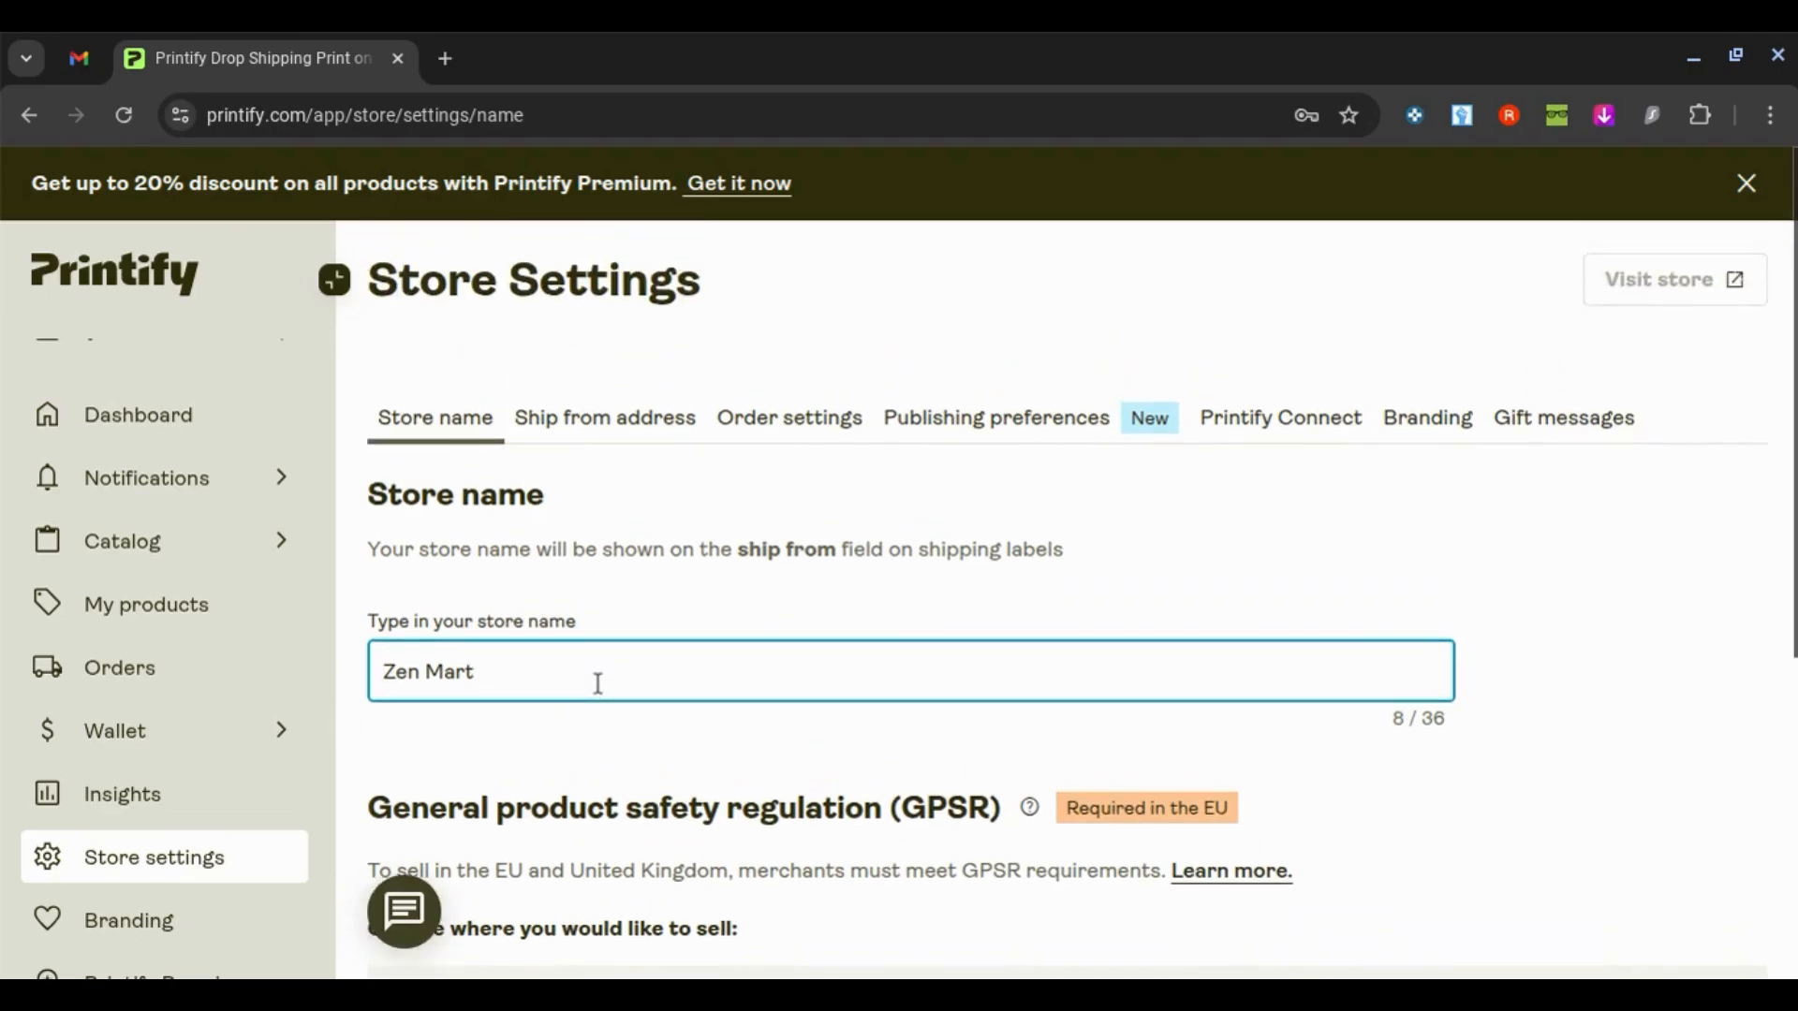
{"action": "left_click", "coordinate": [717, 588]}
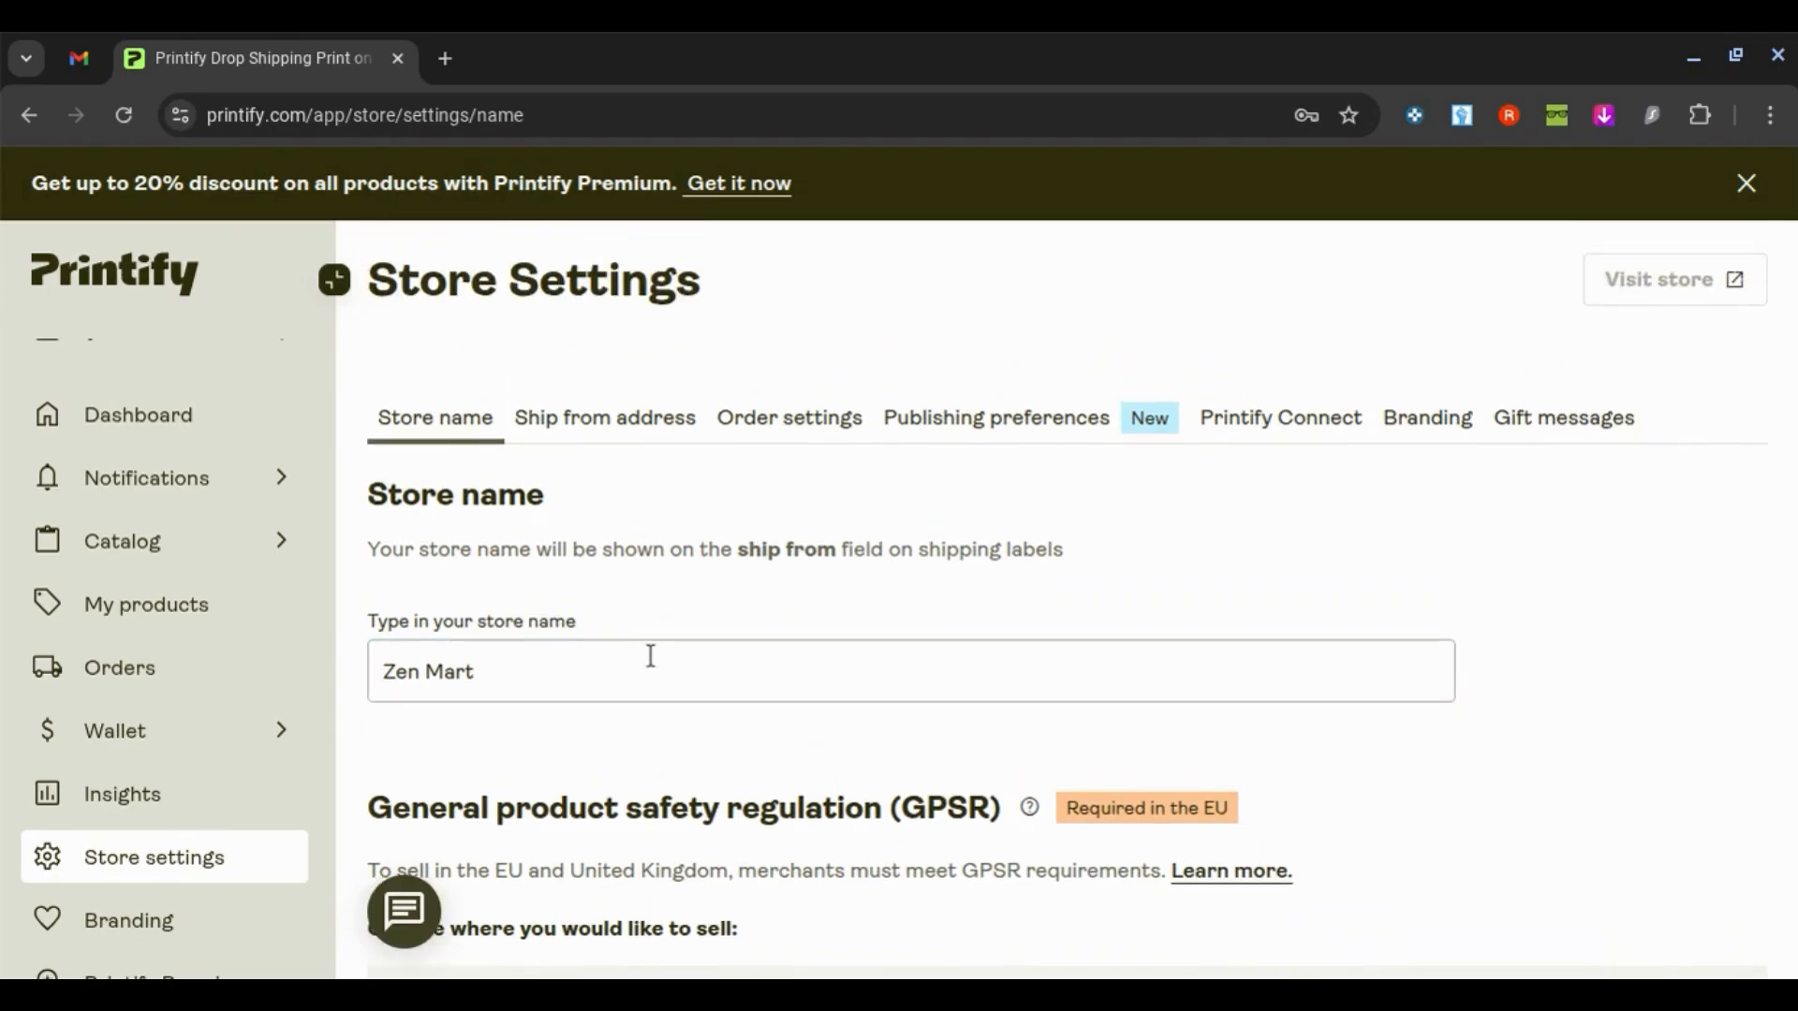
Open the store's ship-from address settings.
{"action": "scroll", "coordinate": [762, 601], "scroll_direction": "down", "scroll_amount": 2}
{"action": "scroll", "coordinate": [762, 602], "scroll_direction": "up", "scroll_amount": 2}
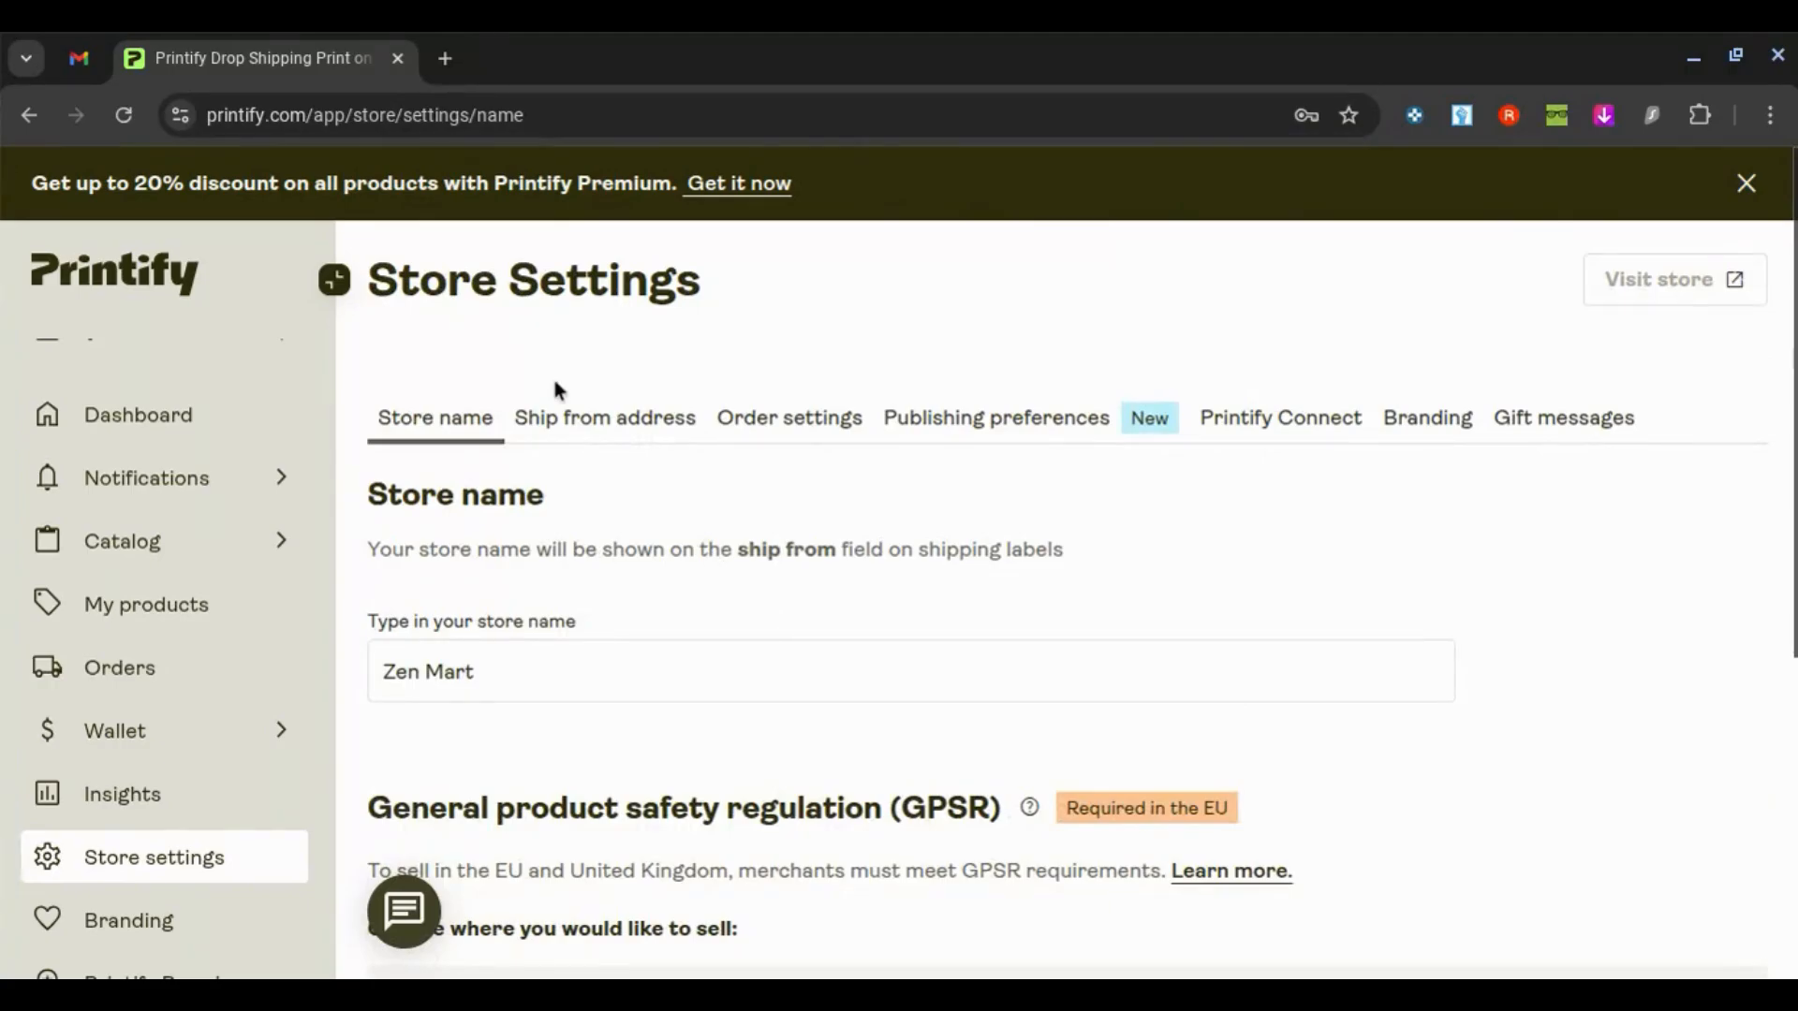
{"action": "left_click", "coordinate": [566, 417]}
{"action": "scroll", "coordinate": [755, 602], "scroll_direction": "down", "scroll_amount": 1}
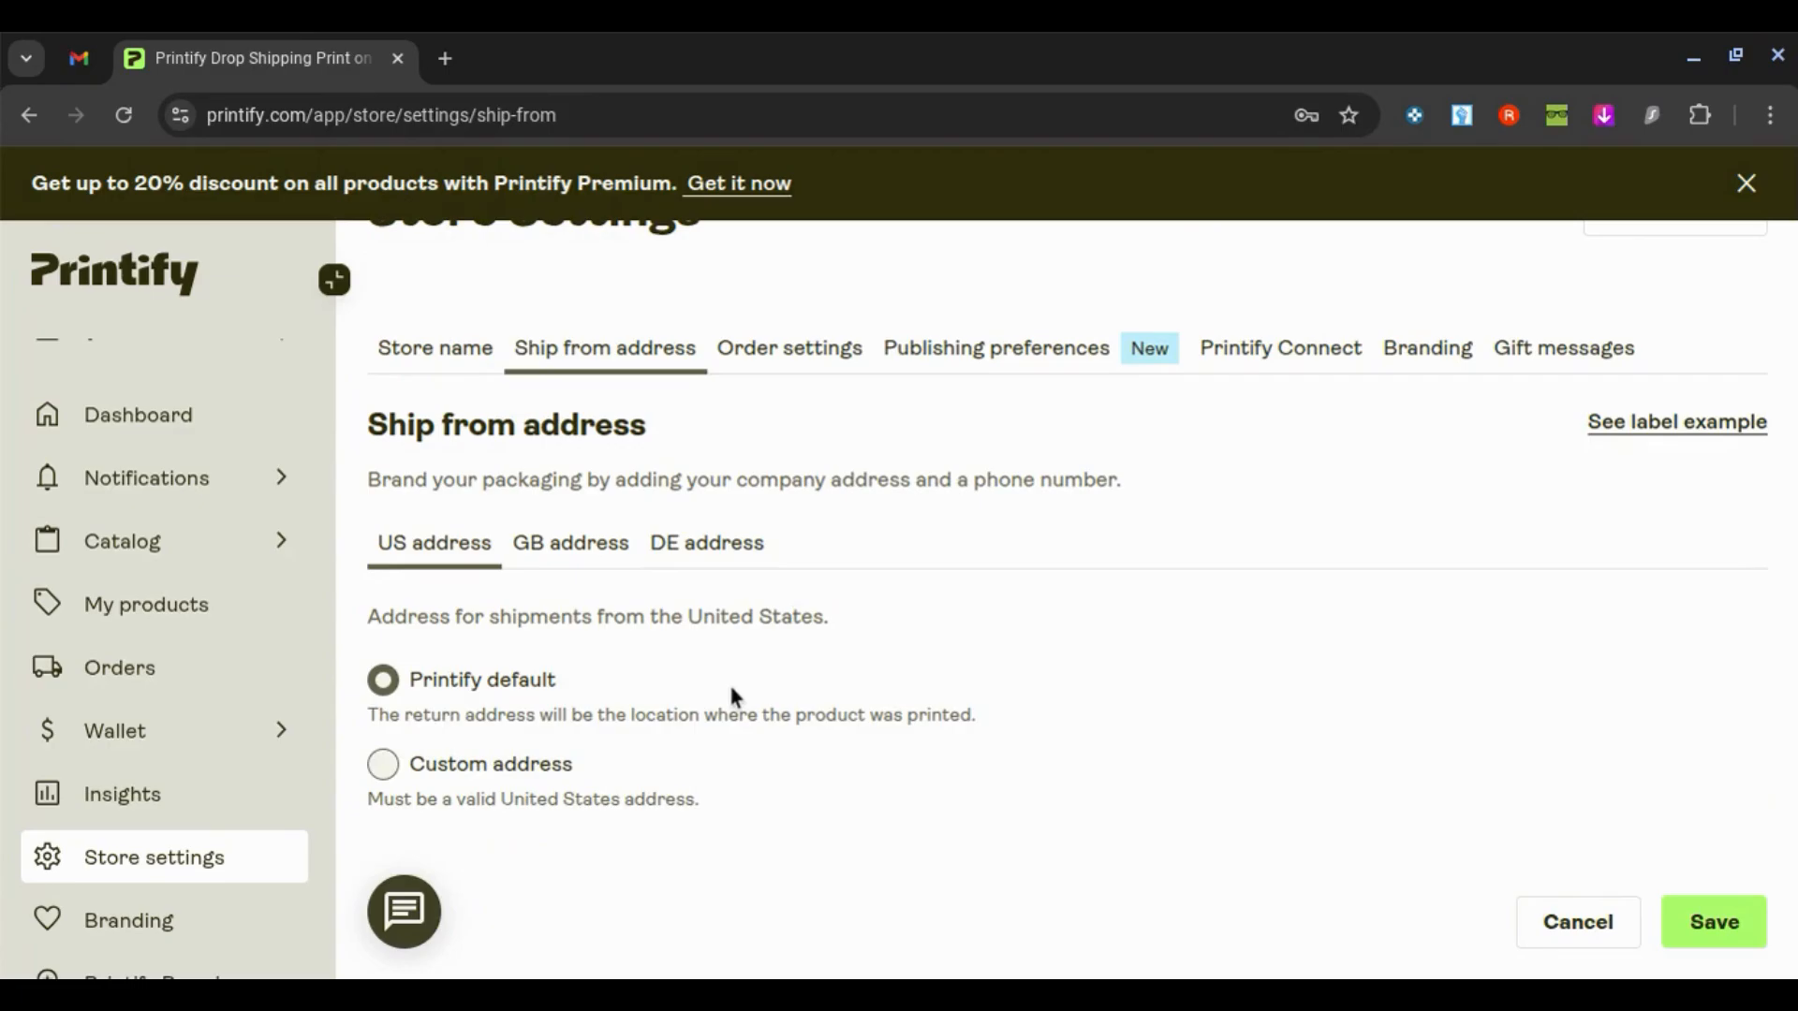
Review the ship-from address options for US, GB and DE shipments.
{"action": "scroll", "coordinate": [731, 689], "scroll_direction": "up", "scroll_amount": 1}
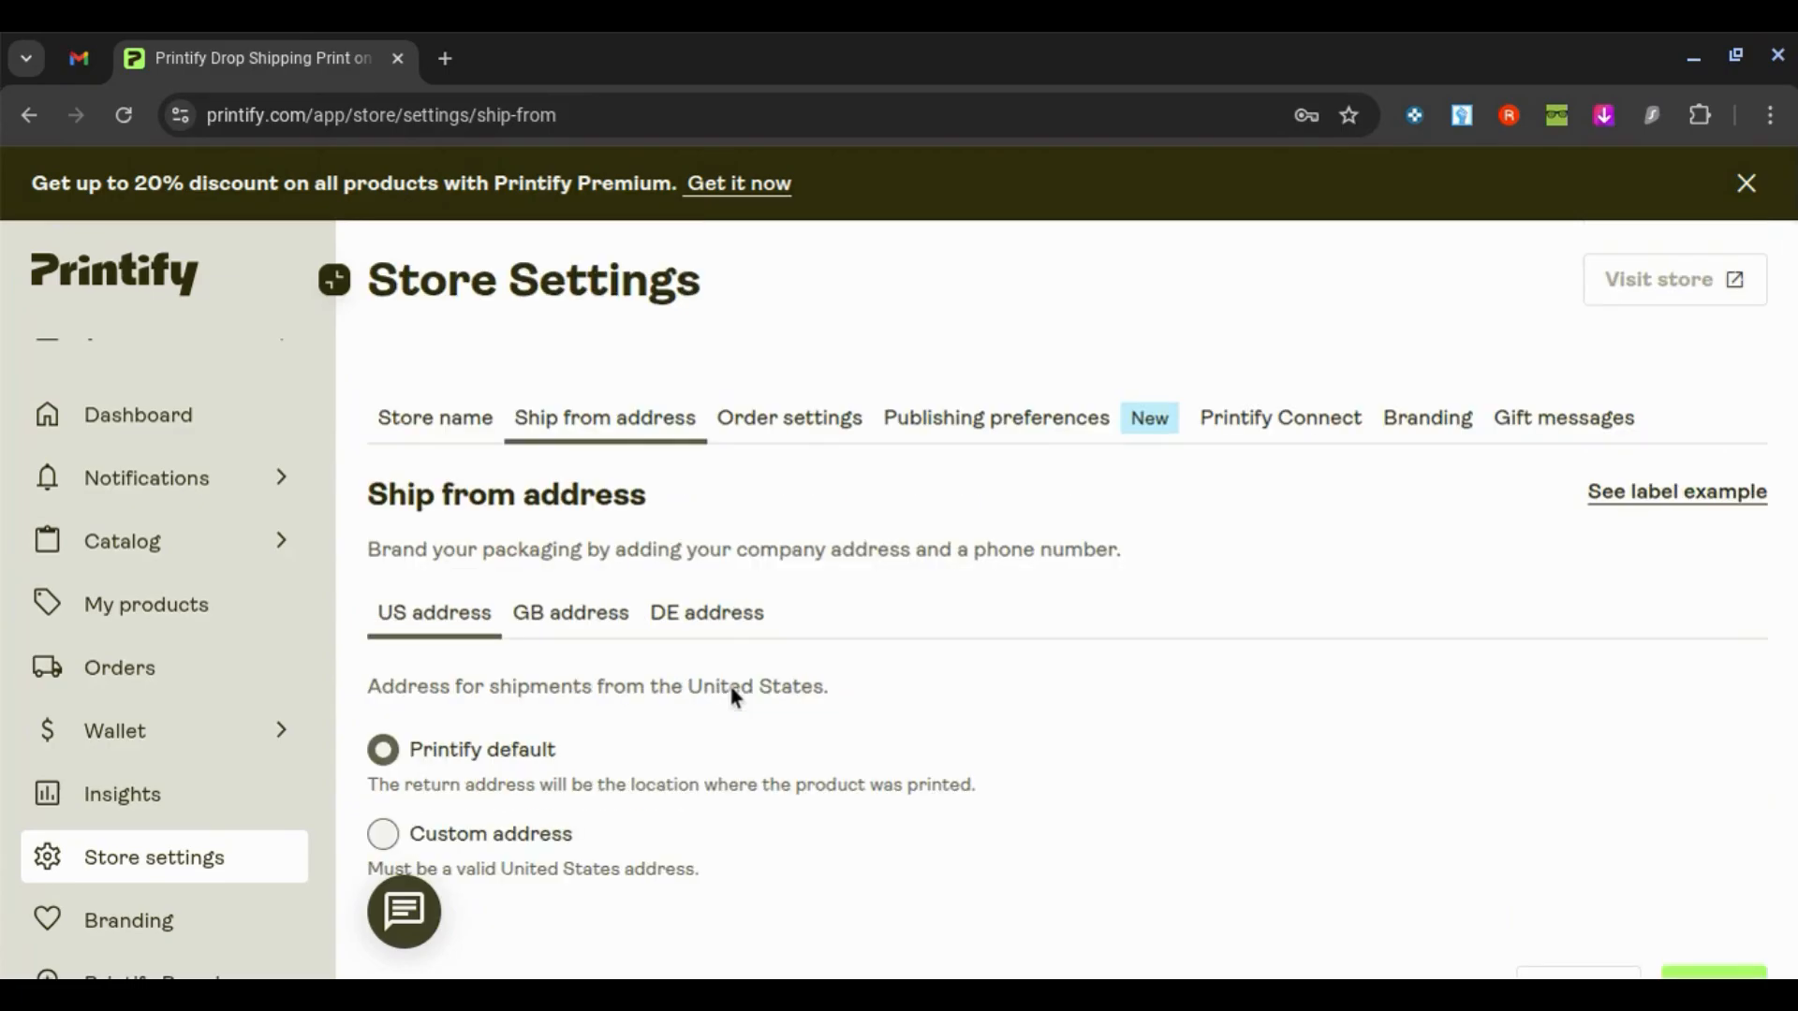
{"action": "scroll", "coordinate": [732, 691], "scroll_direction": "down", "scroll_amount": 1}
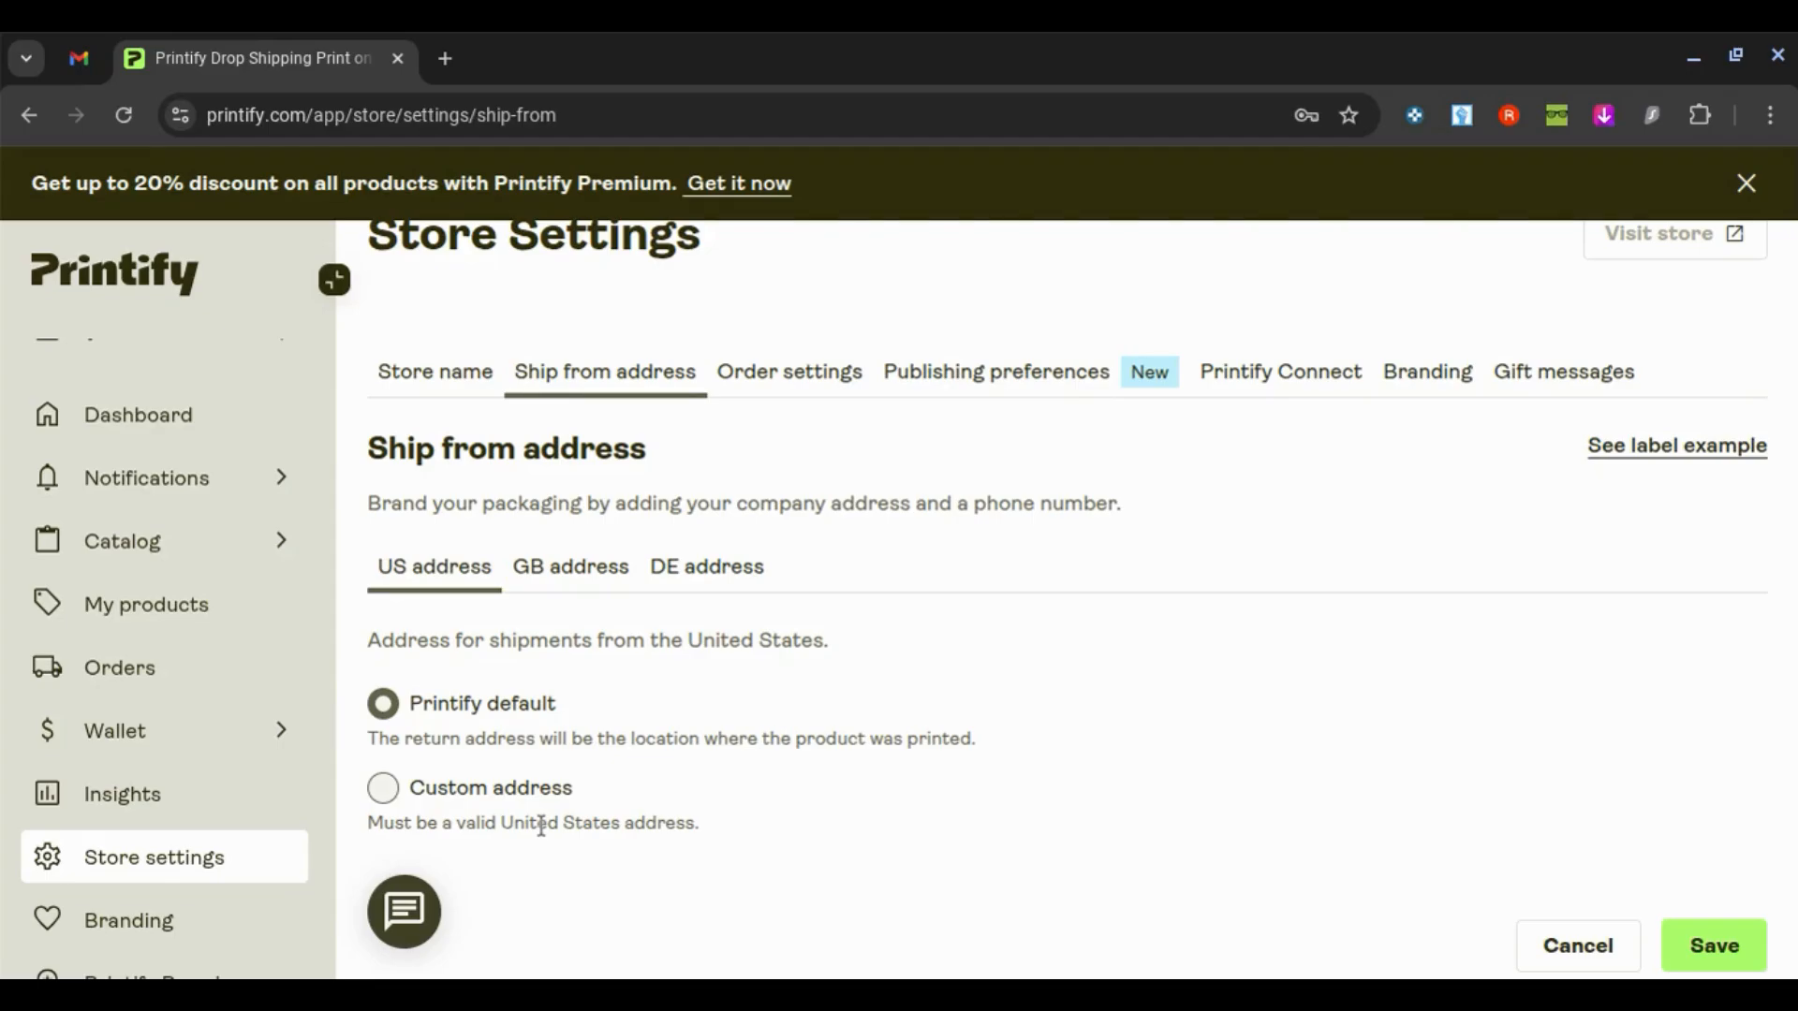
{"action": "left_click", "coordinate": [577, 588]}
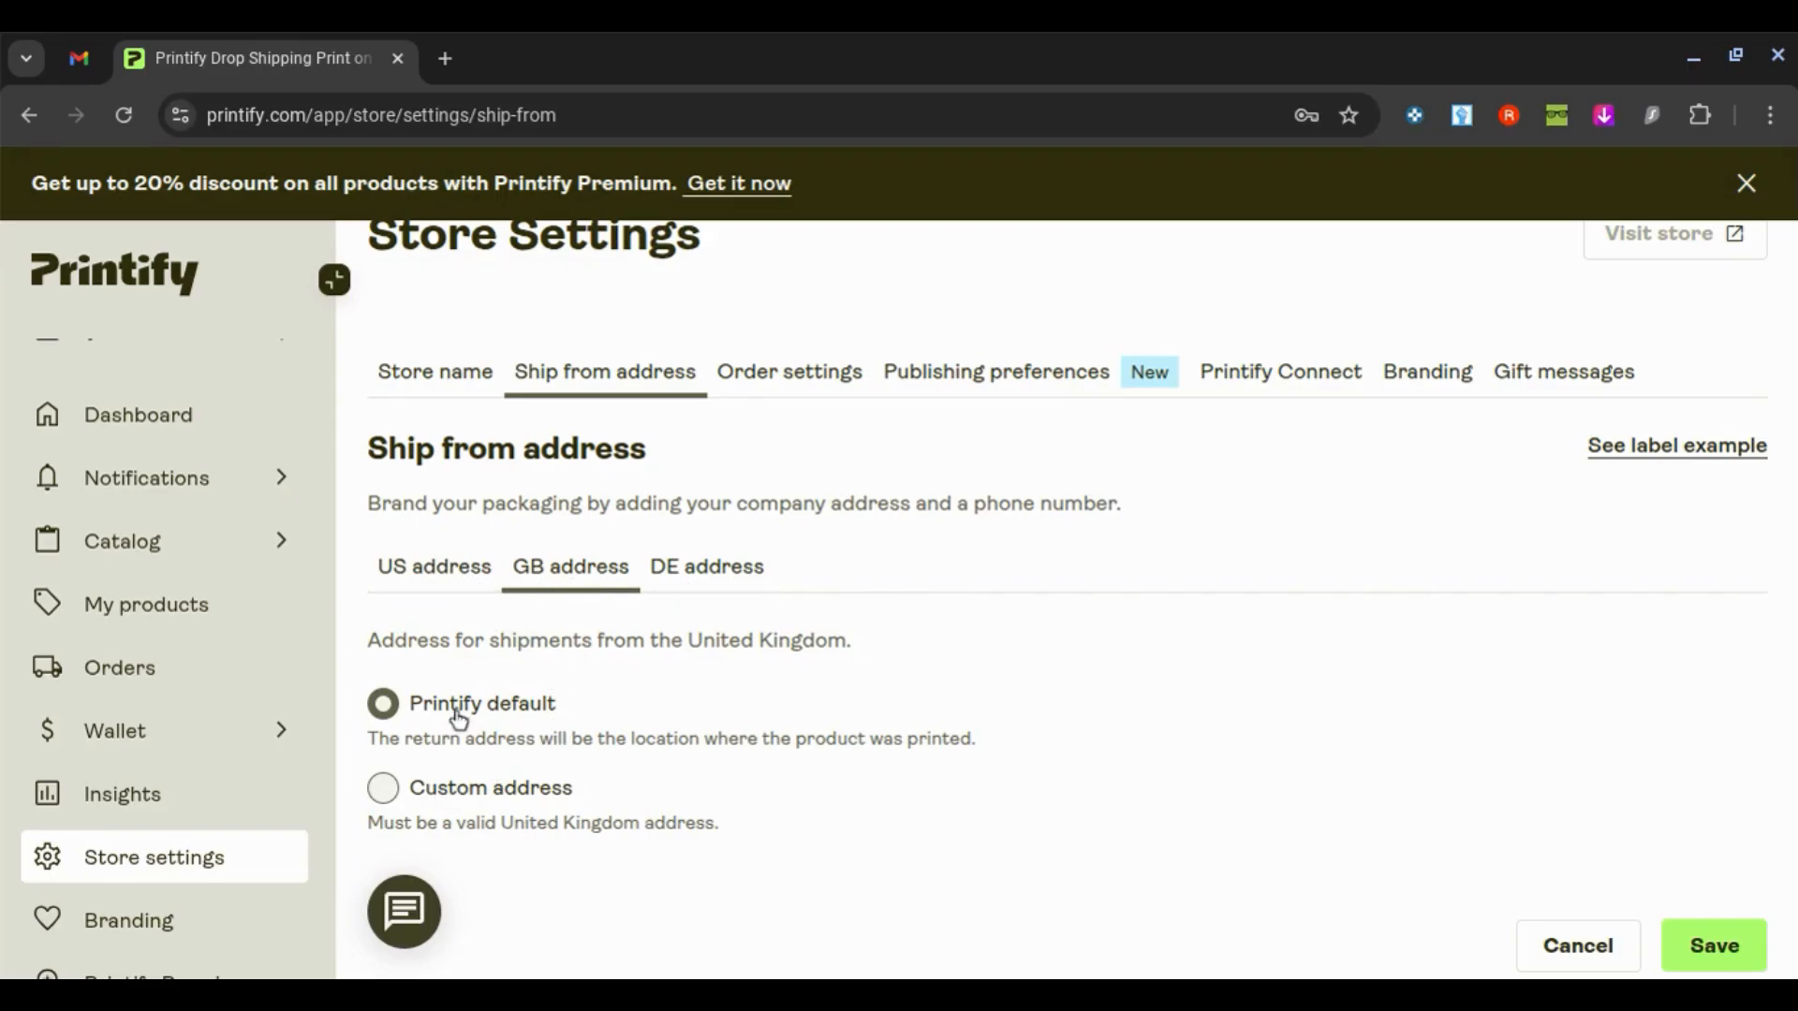
{"action": "left_click", "coordinate": [683, 584]}
{"action": "left_click", "coordinate": [593, 581]}
{"action": "scroll", "coordinate": [635, 694], "scroll_direction": "up", "scroll_amount": 1}
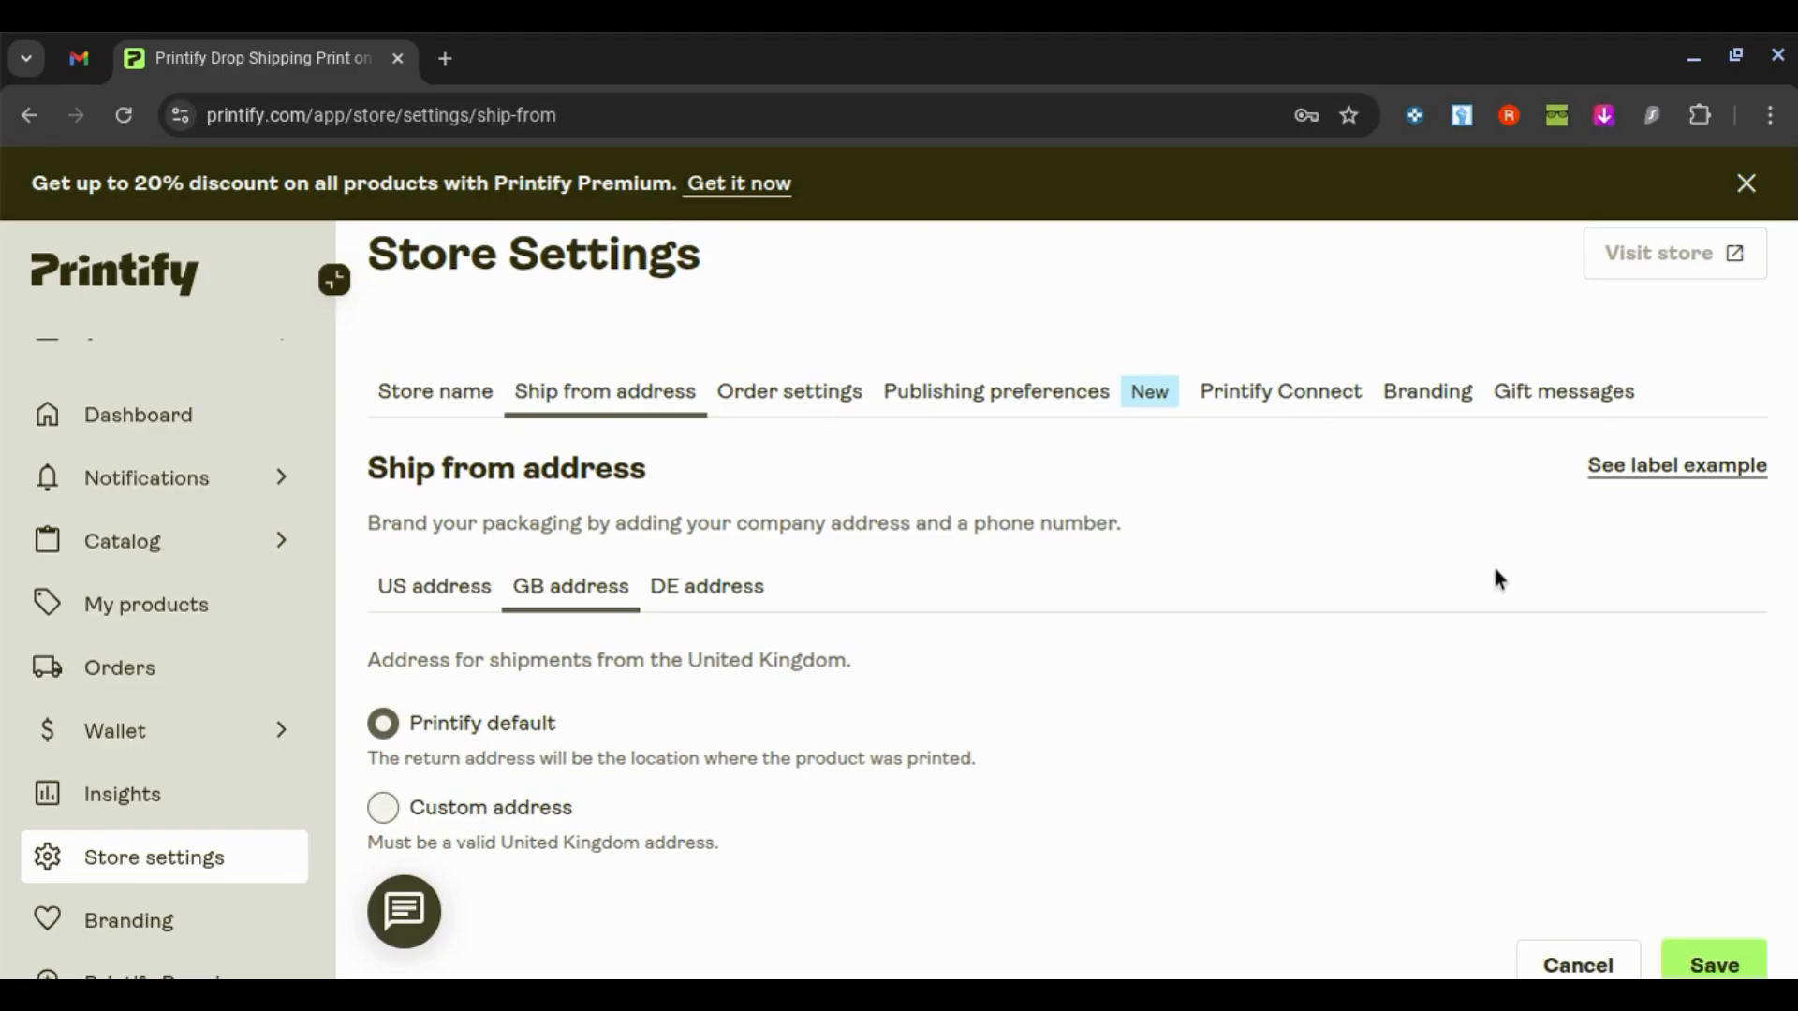
Open the store's order settings and examine the order routing options.
{"action": "left_click", "coordinate": [795, 407]}
{"action": "scroll", "coordinate": [852, 605], "scroll_direction": "down", "scroll_amount": 5}
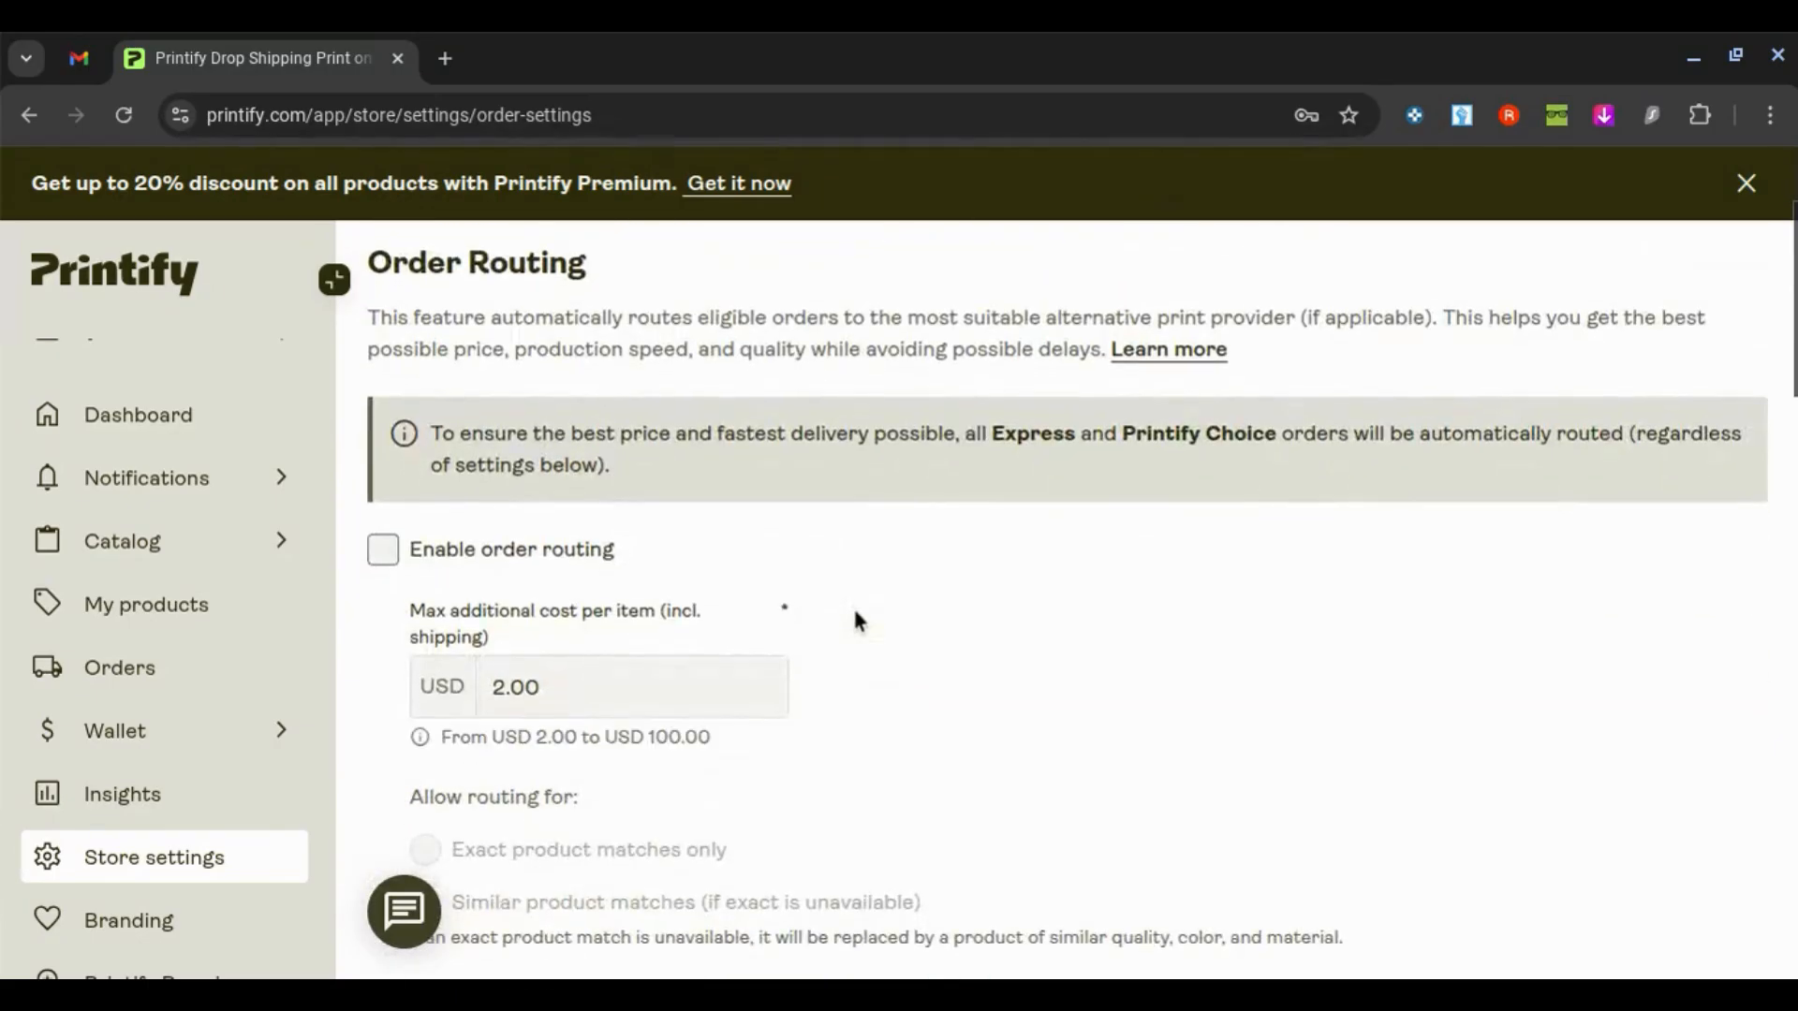
{"action": "scroll", "coordinate": [855, 613], "scroll_direction": "up", "scroll_amount": 1}
{"action": "scroll", "coordinate": [855, 613], "scroll_direction": "down", "scroll_amount": 2}
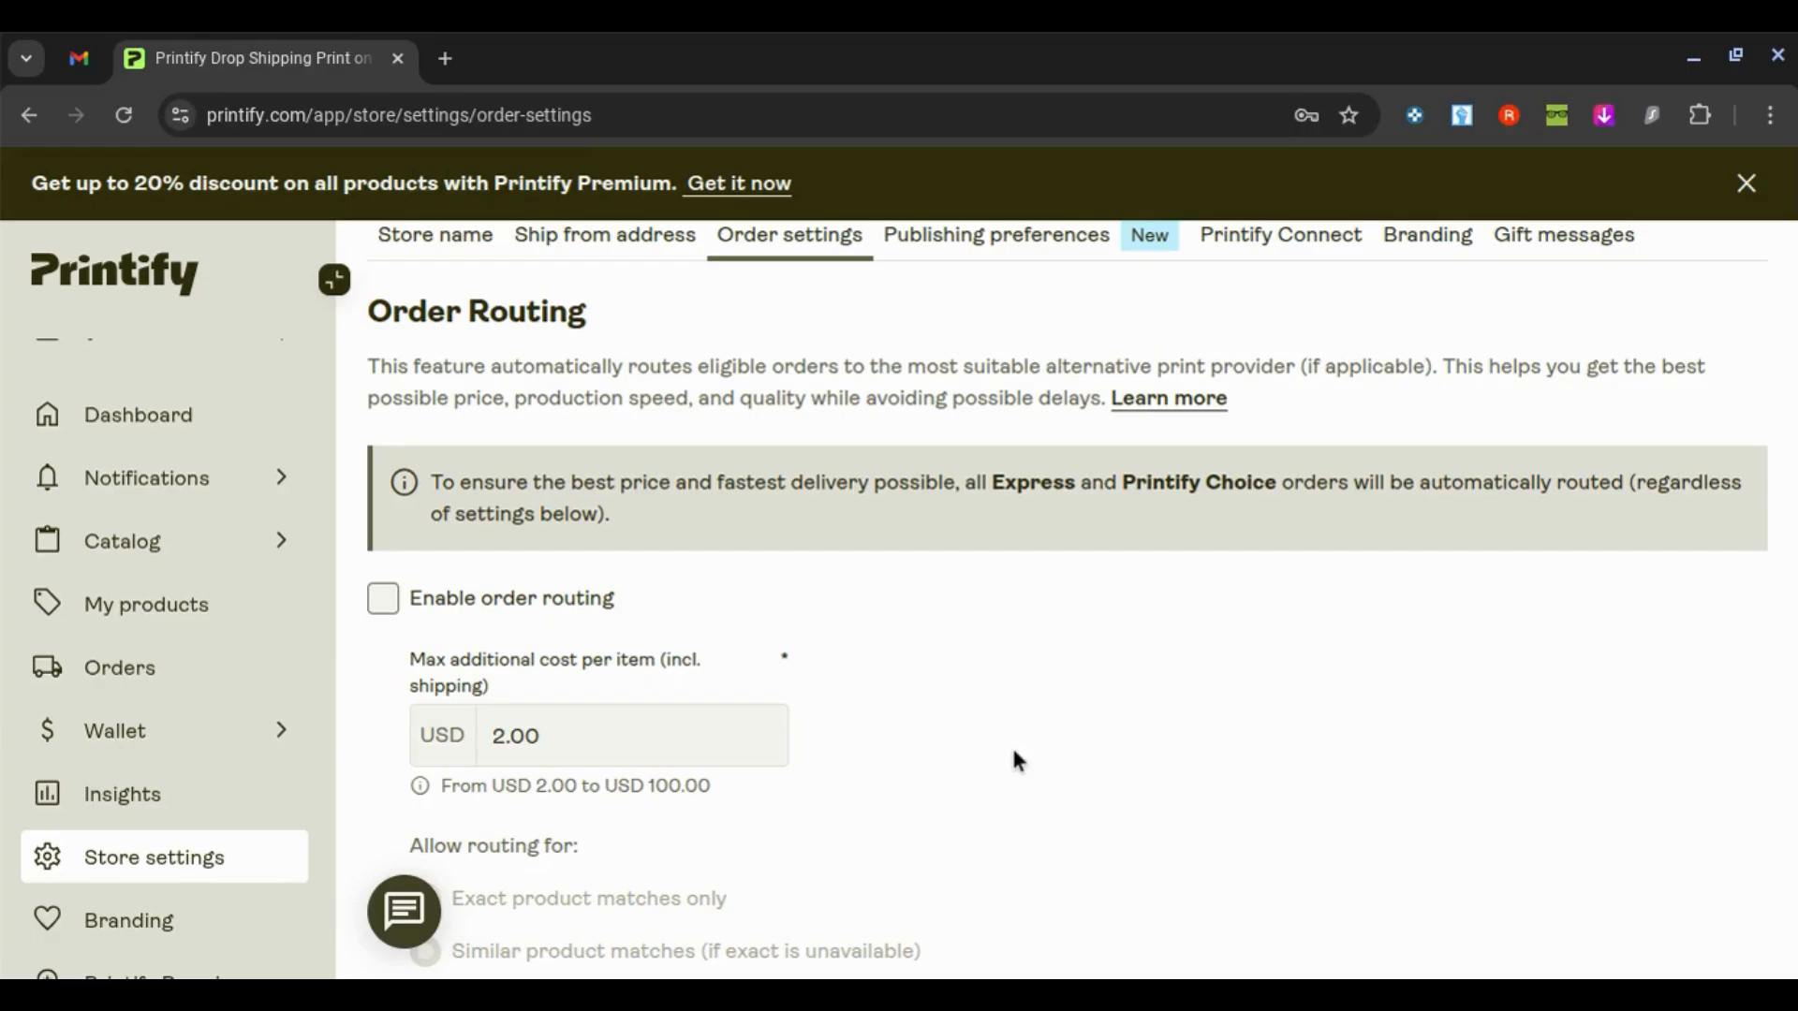
{"action": "scroll", "coordinate": [1017, 758], "scroll_direction": "down", "scroll_amount": 6}
{"action": "scroll", "coordinate": [1016, 758], "scroll_direction": "up", "scroll_amount": 8}
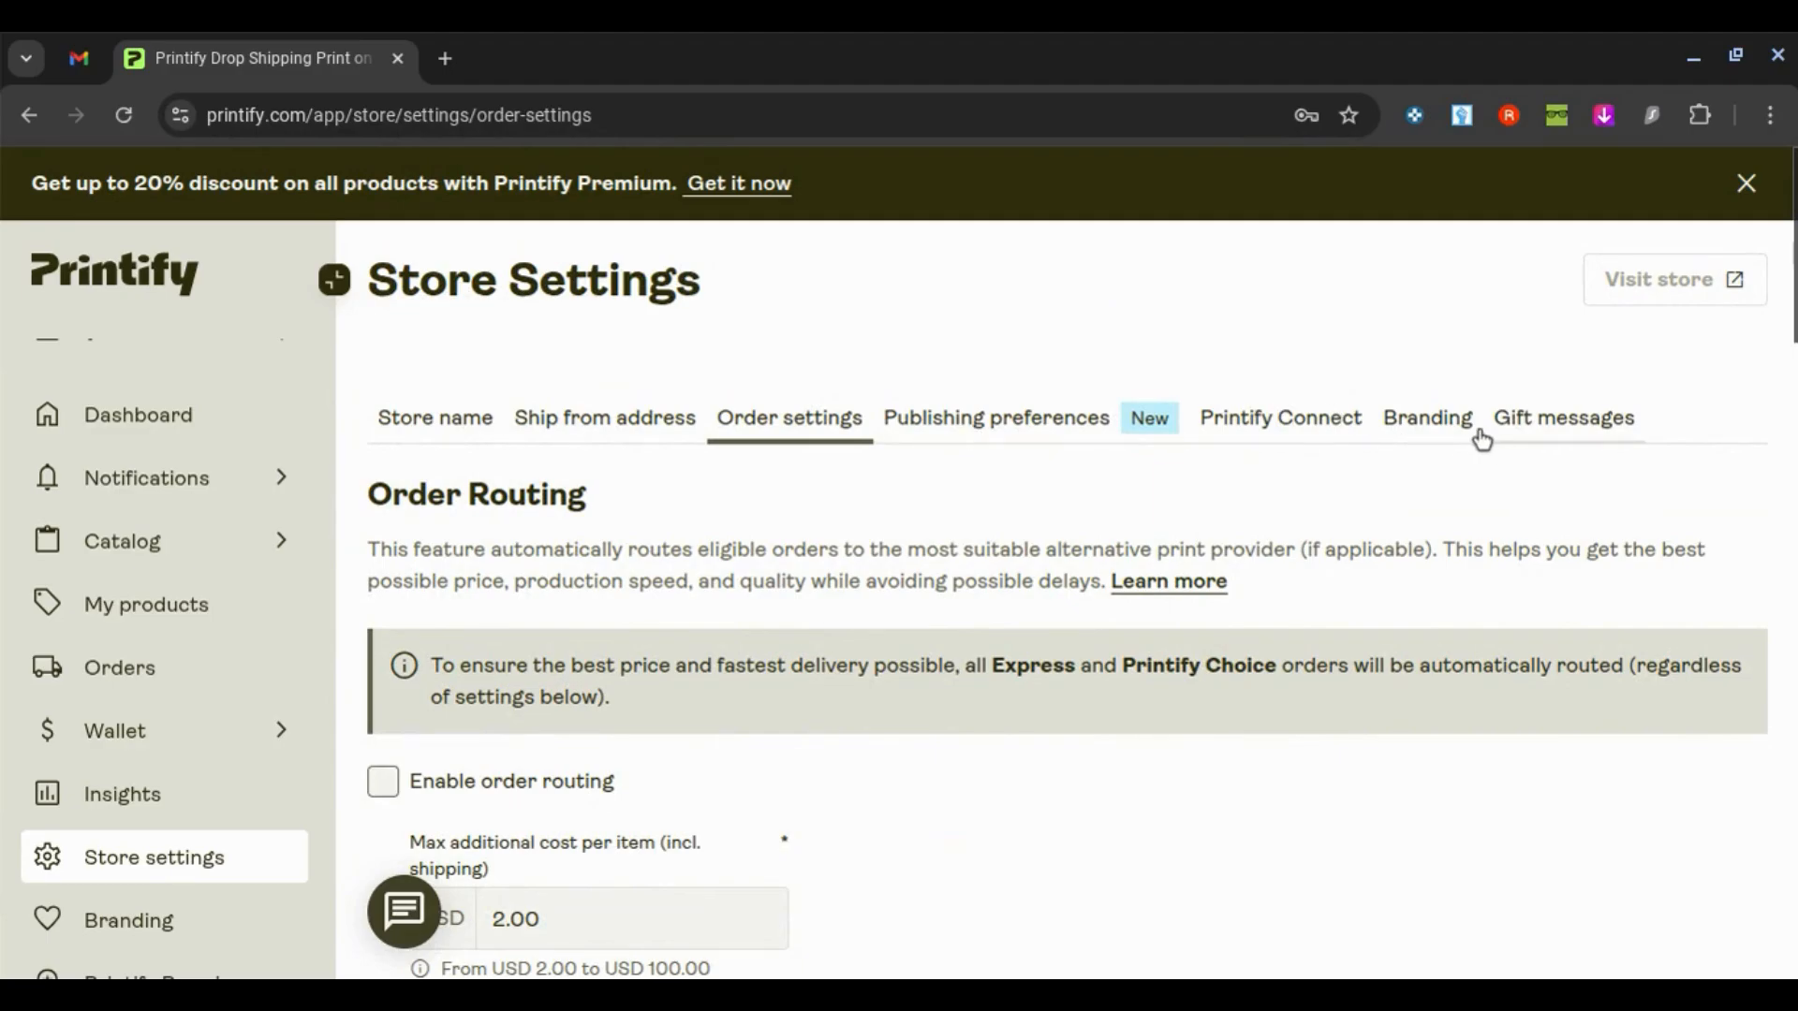
View the store's Printify Connect page and the package insert details in its branding settings.
{"action": "left_click", "coordinate": [1297, 421]}
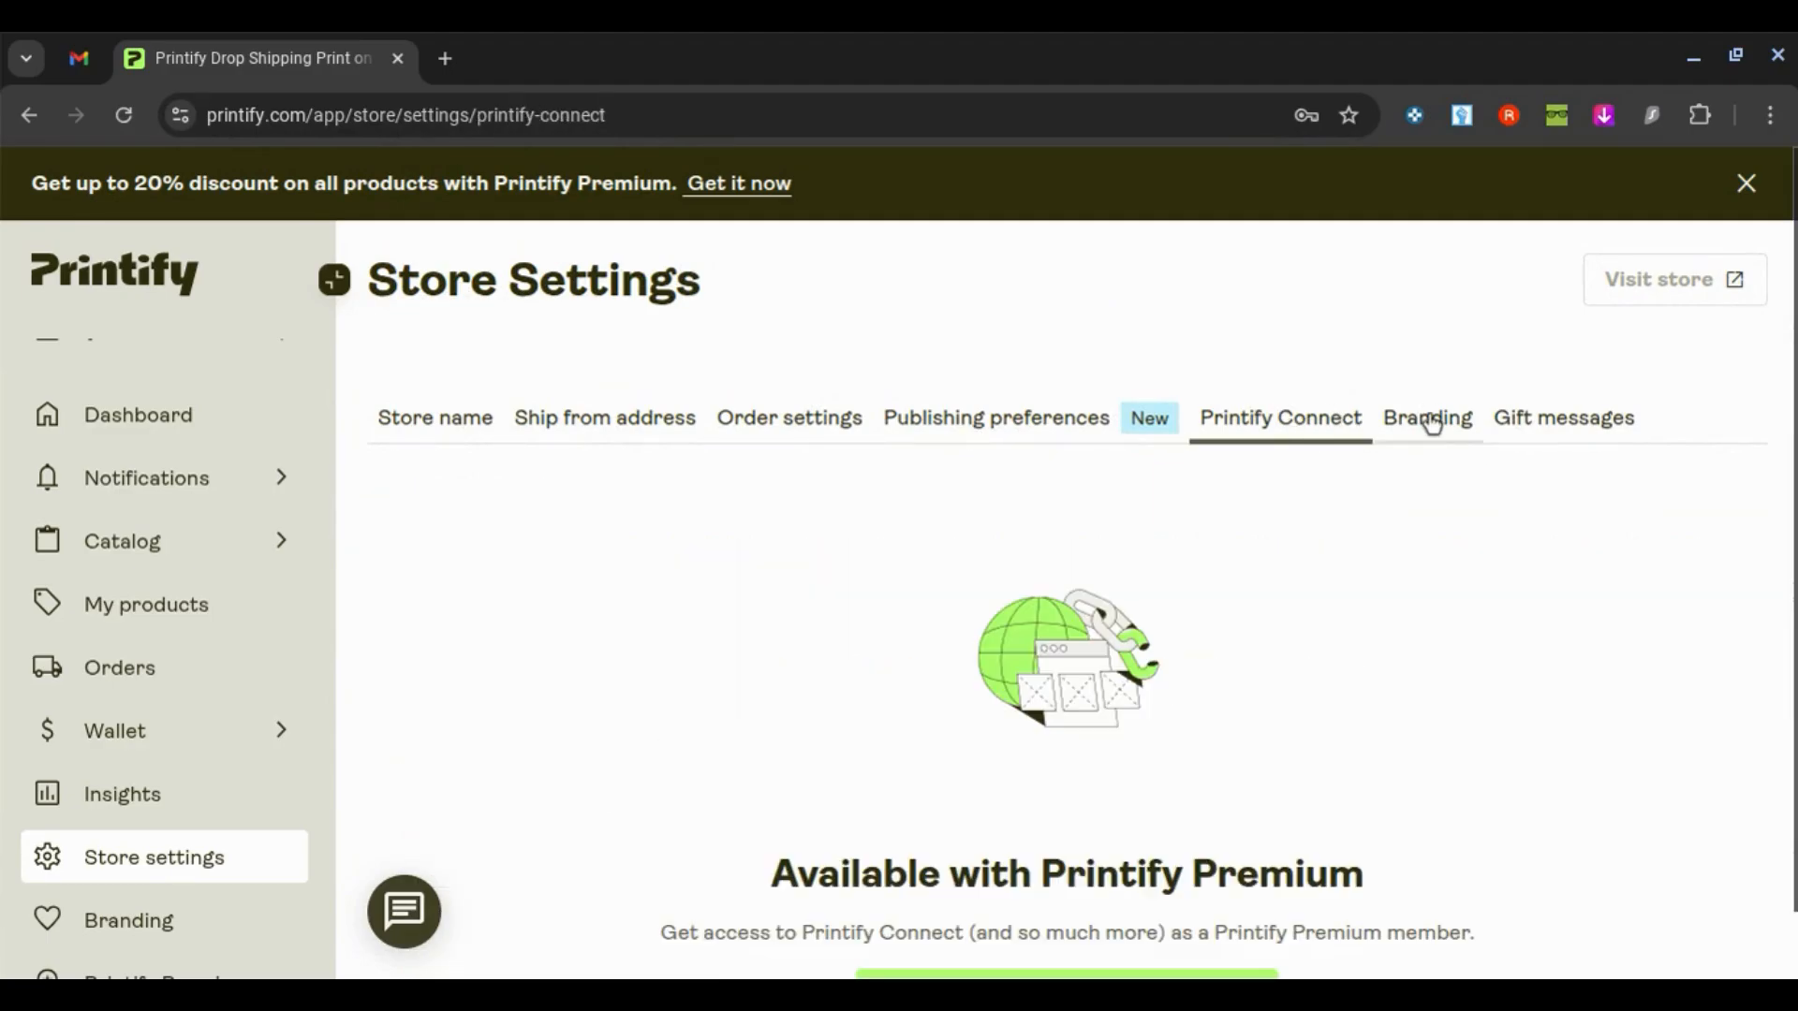
{"action": "left_click", "coordinate": [1428, 418]}
{"action": "scroll", "coordinate": [1324, 517], "scroll_direction": "down", "scroll_amount": 1}
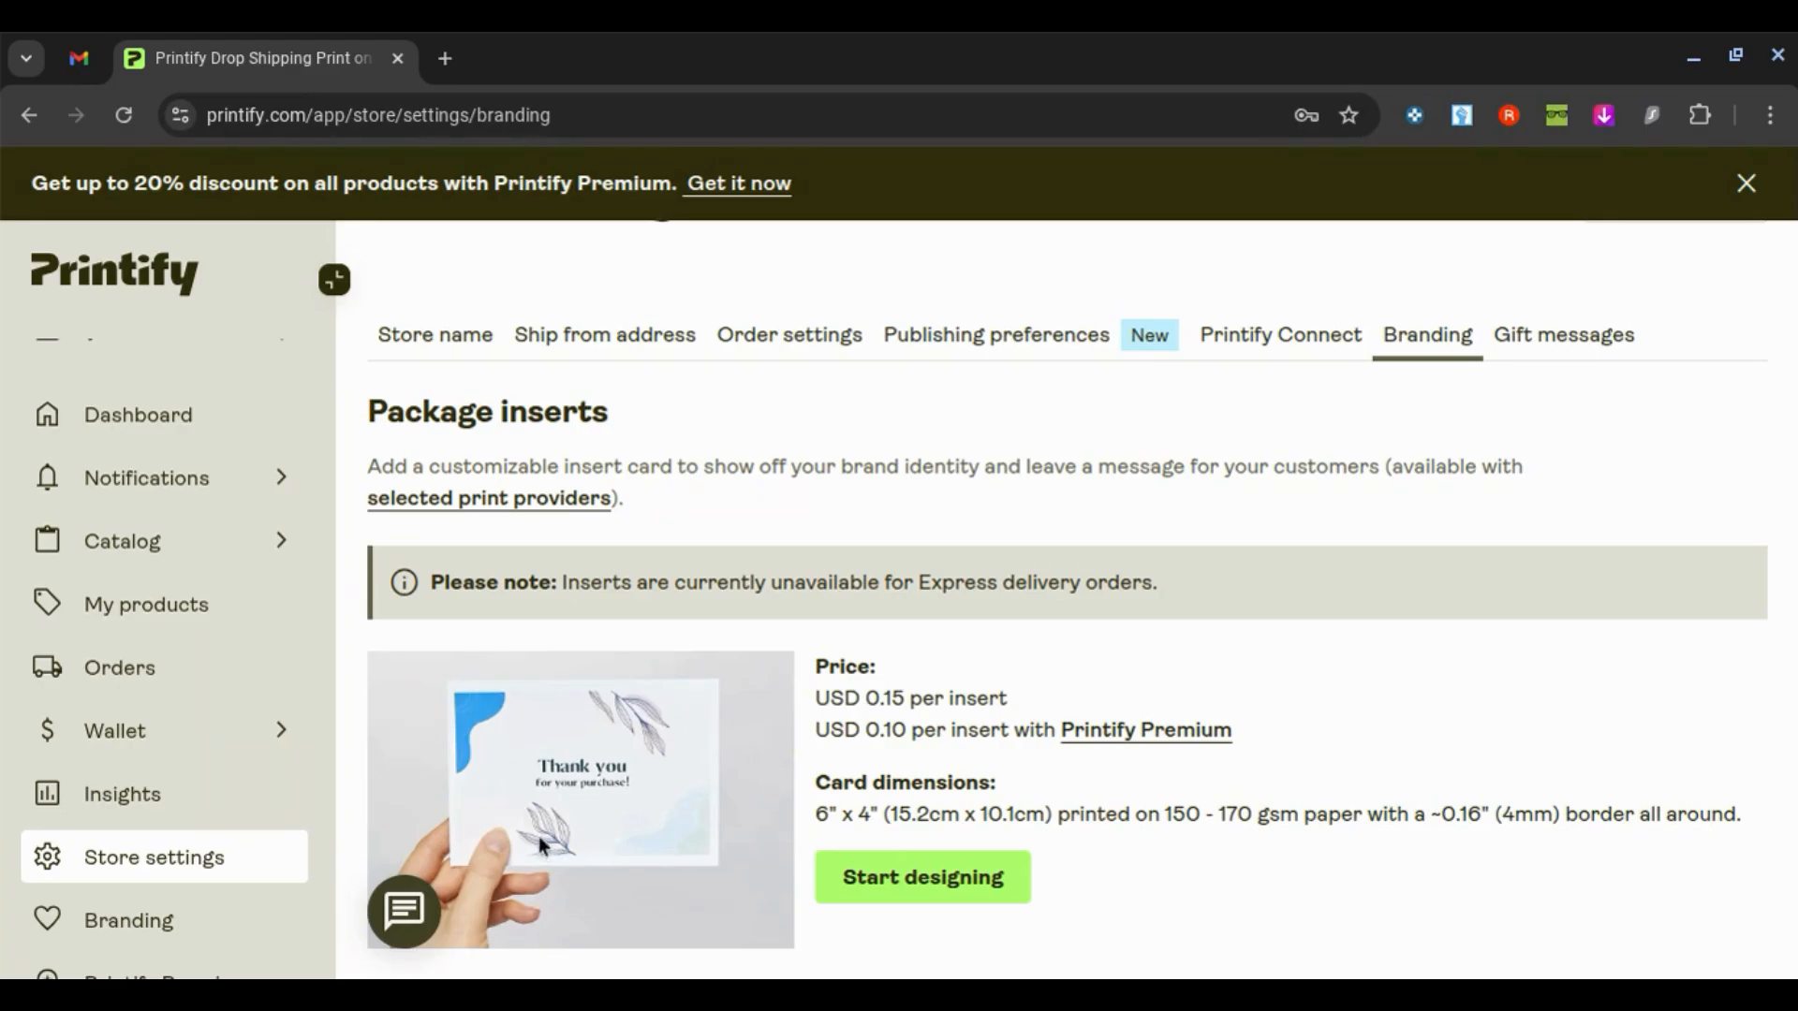
Examine the gift message template settings, including pricing and card dimensions, and compare them with the branding page.
{"action": "left_click", "coordinate": [1569, 356]}
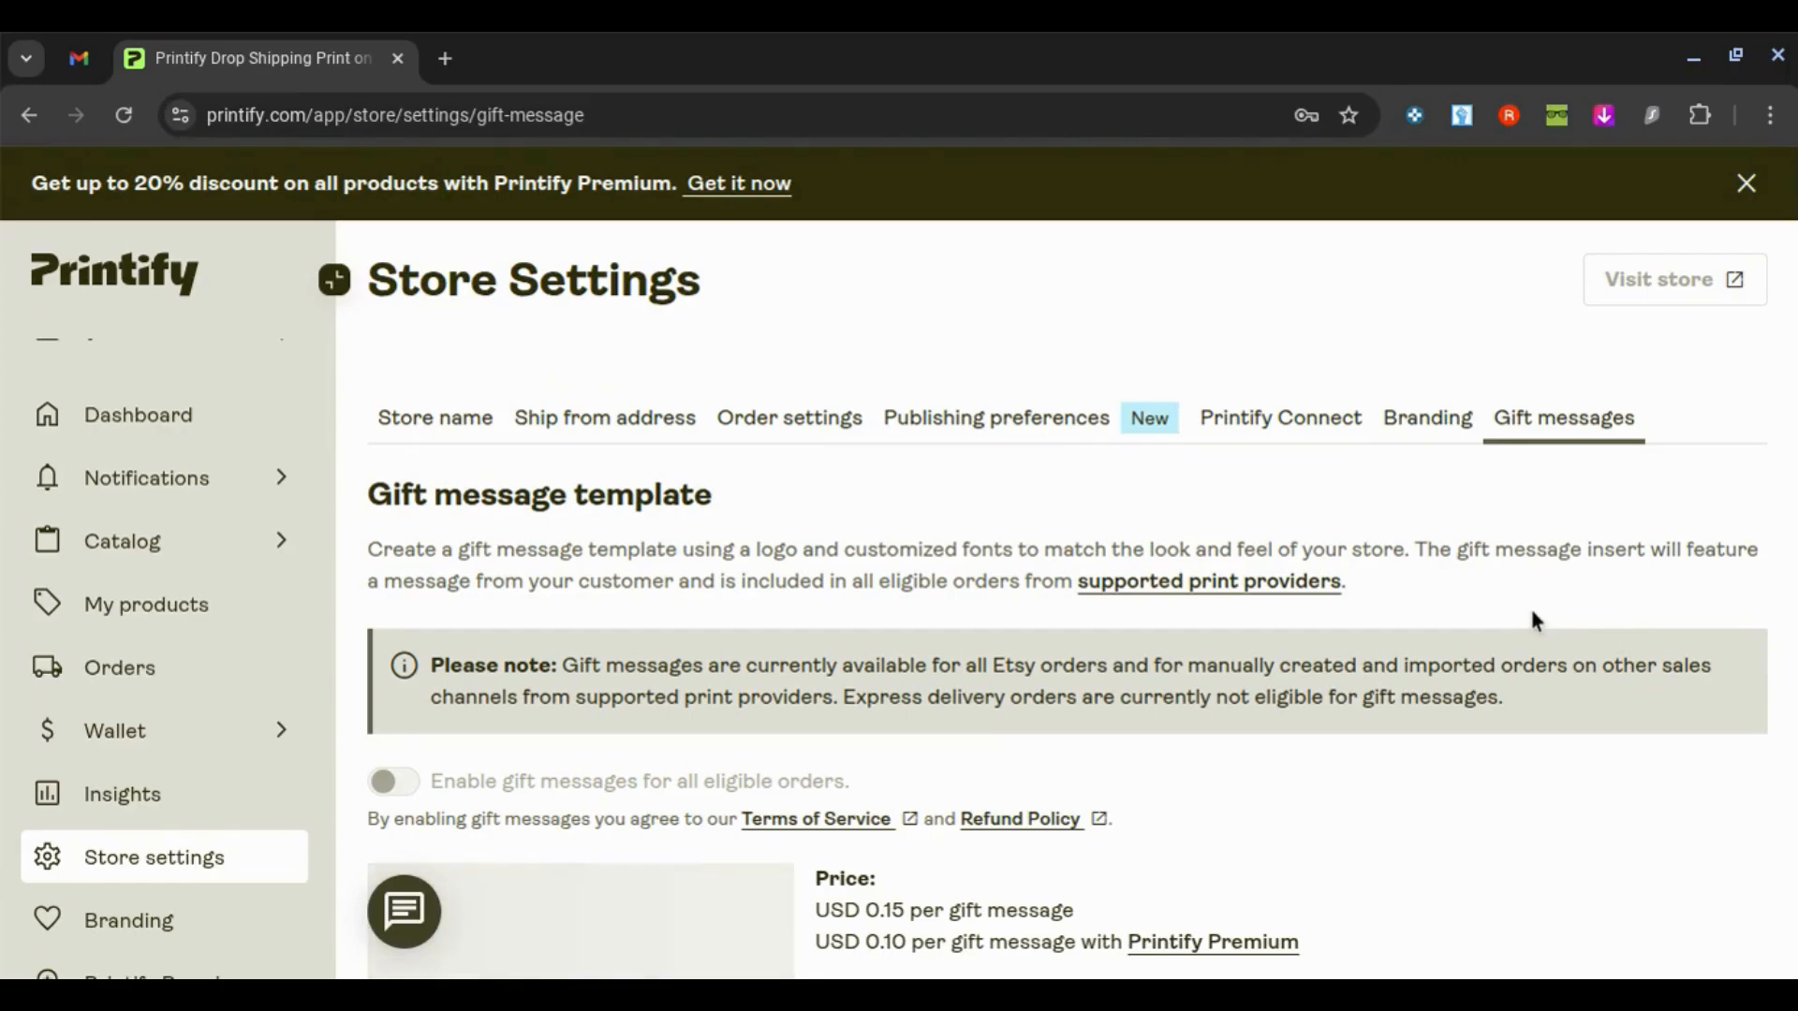
{"action": "scroll", "coordinate": [1533, 618], "scroll_direction": "down", "scroll_amount": 2}
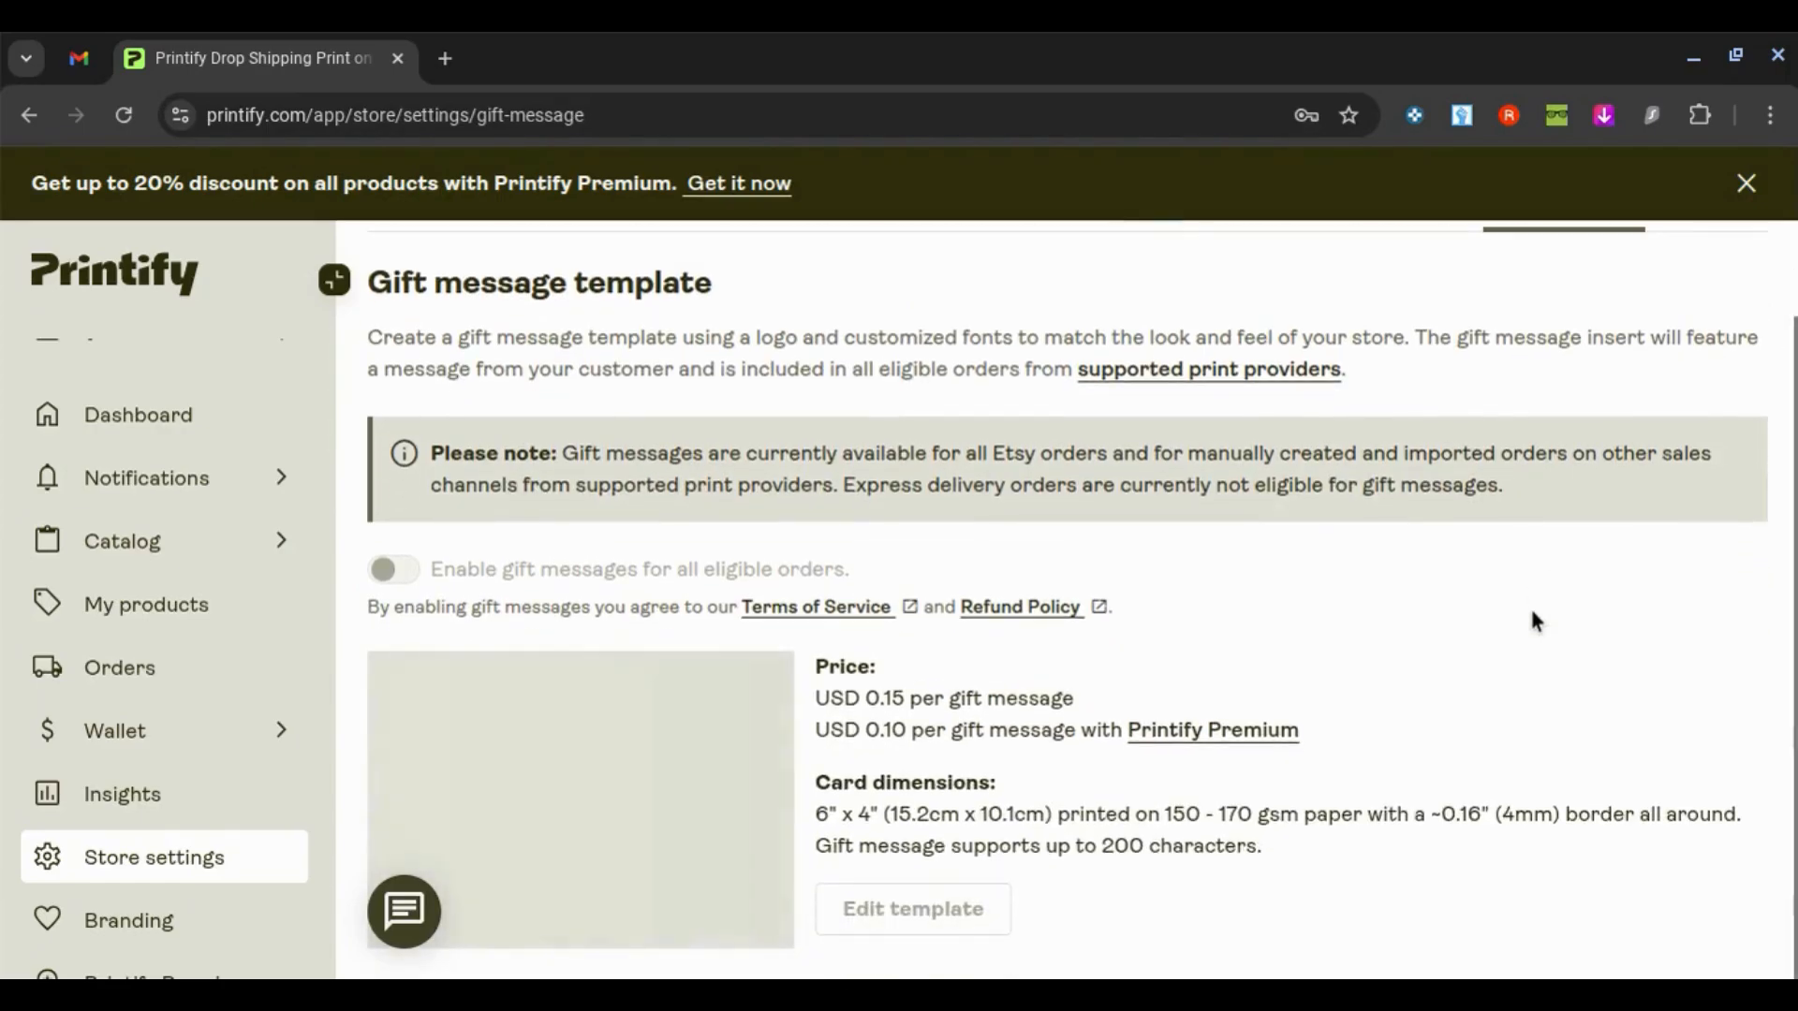
{"action": "scroll", "coordinate": [1536, 621], "scroll_direction": "up", "scroll_amount": 2}
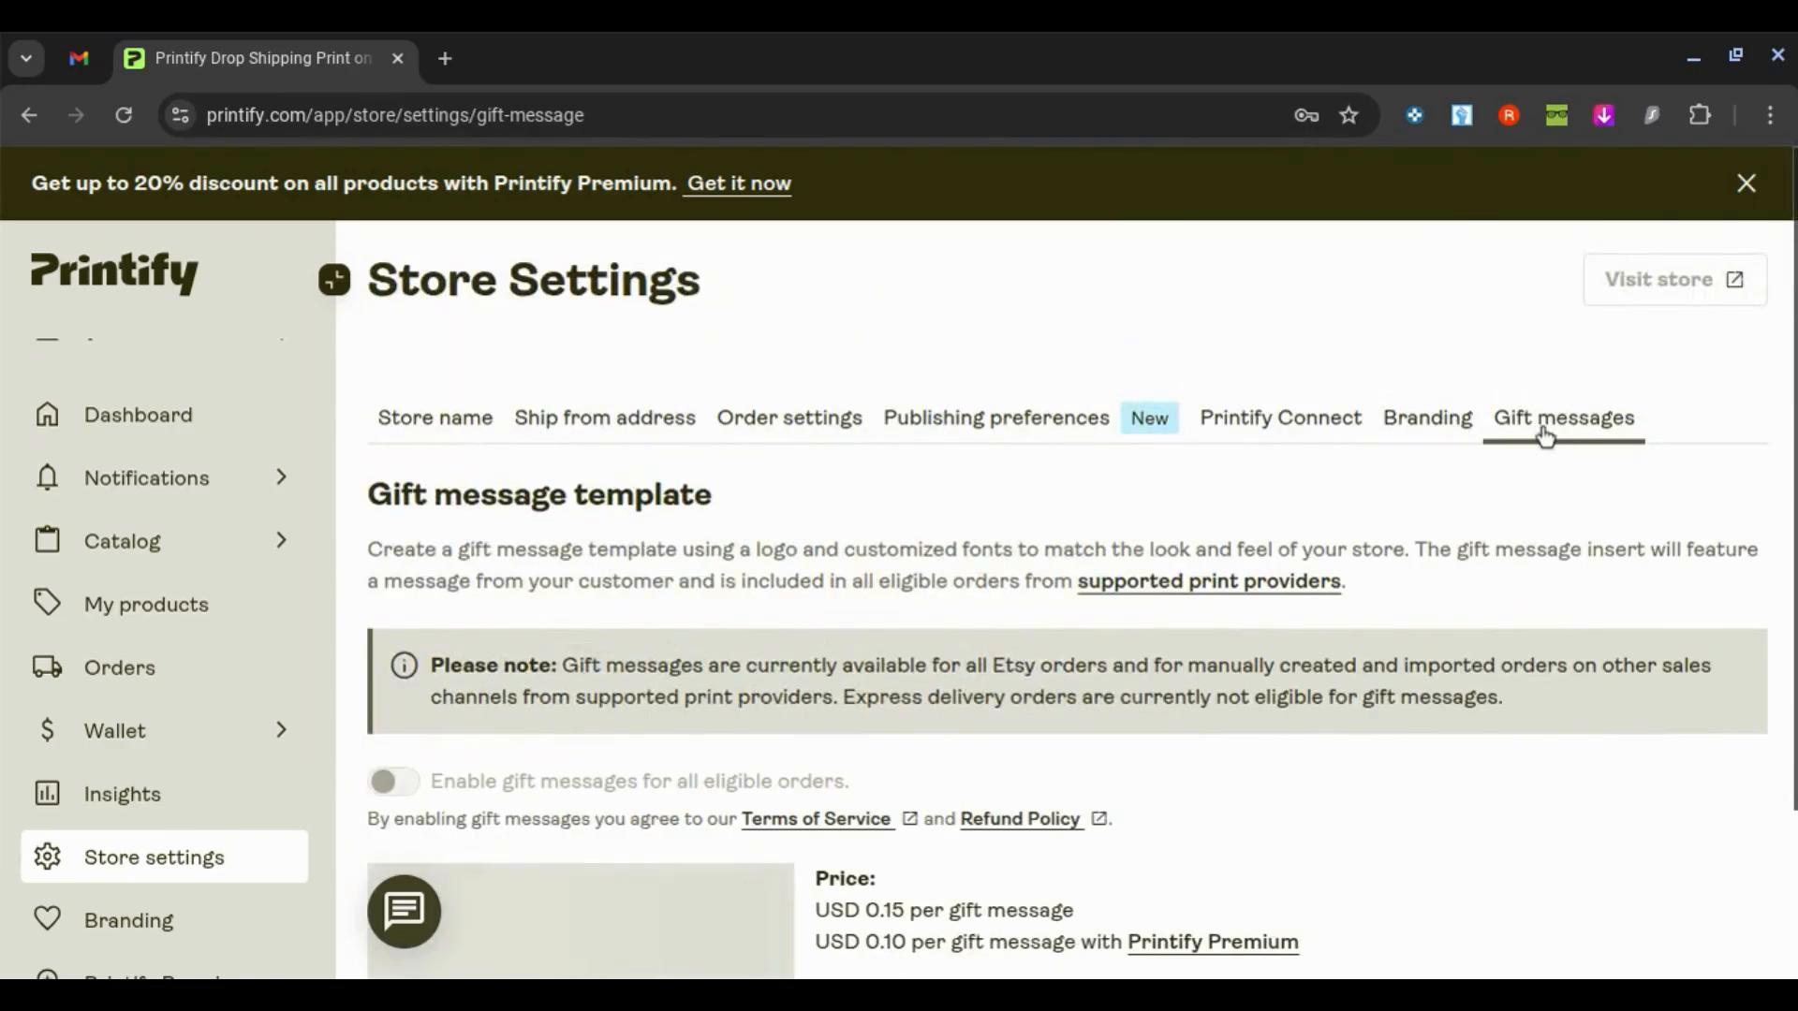
{"action": "left_click", "coordinate": [1442, 430]}
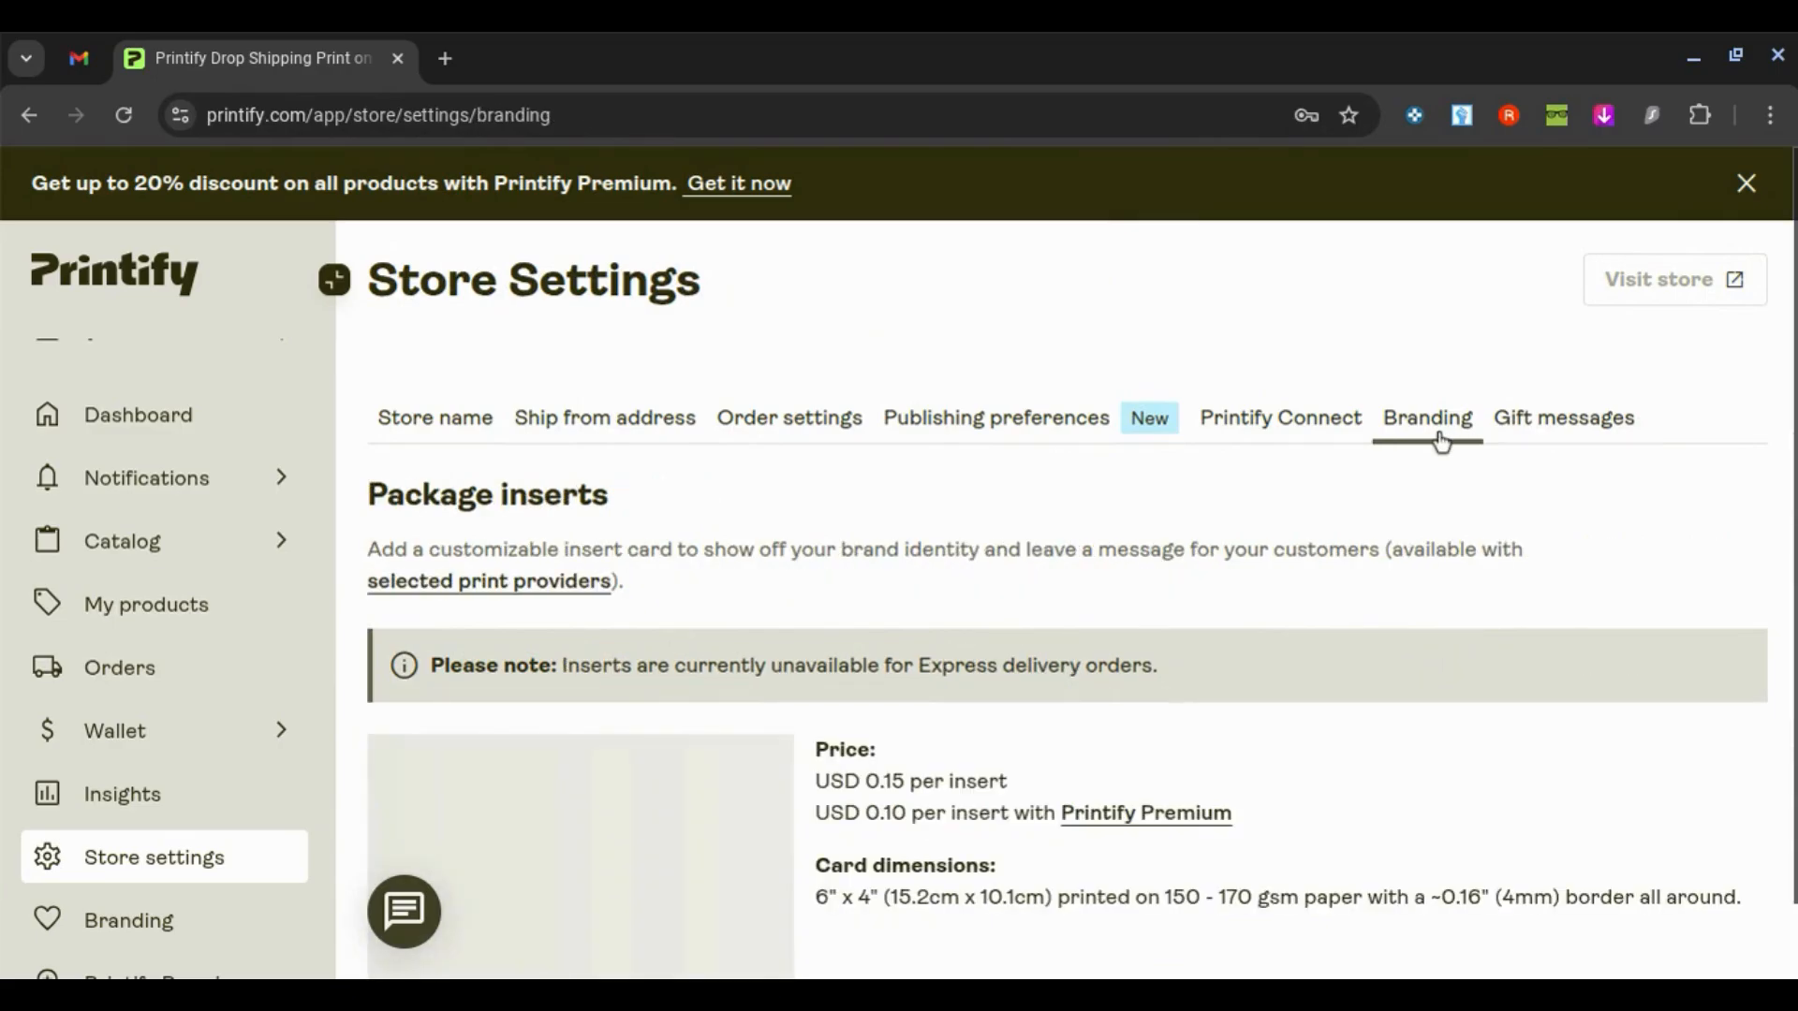
{"action": "left_click", "coordinate": [1564, 429]}
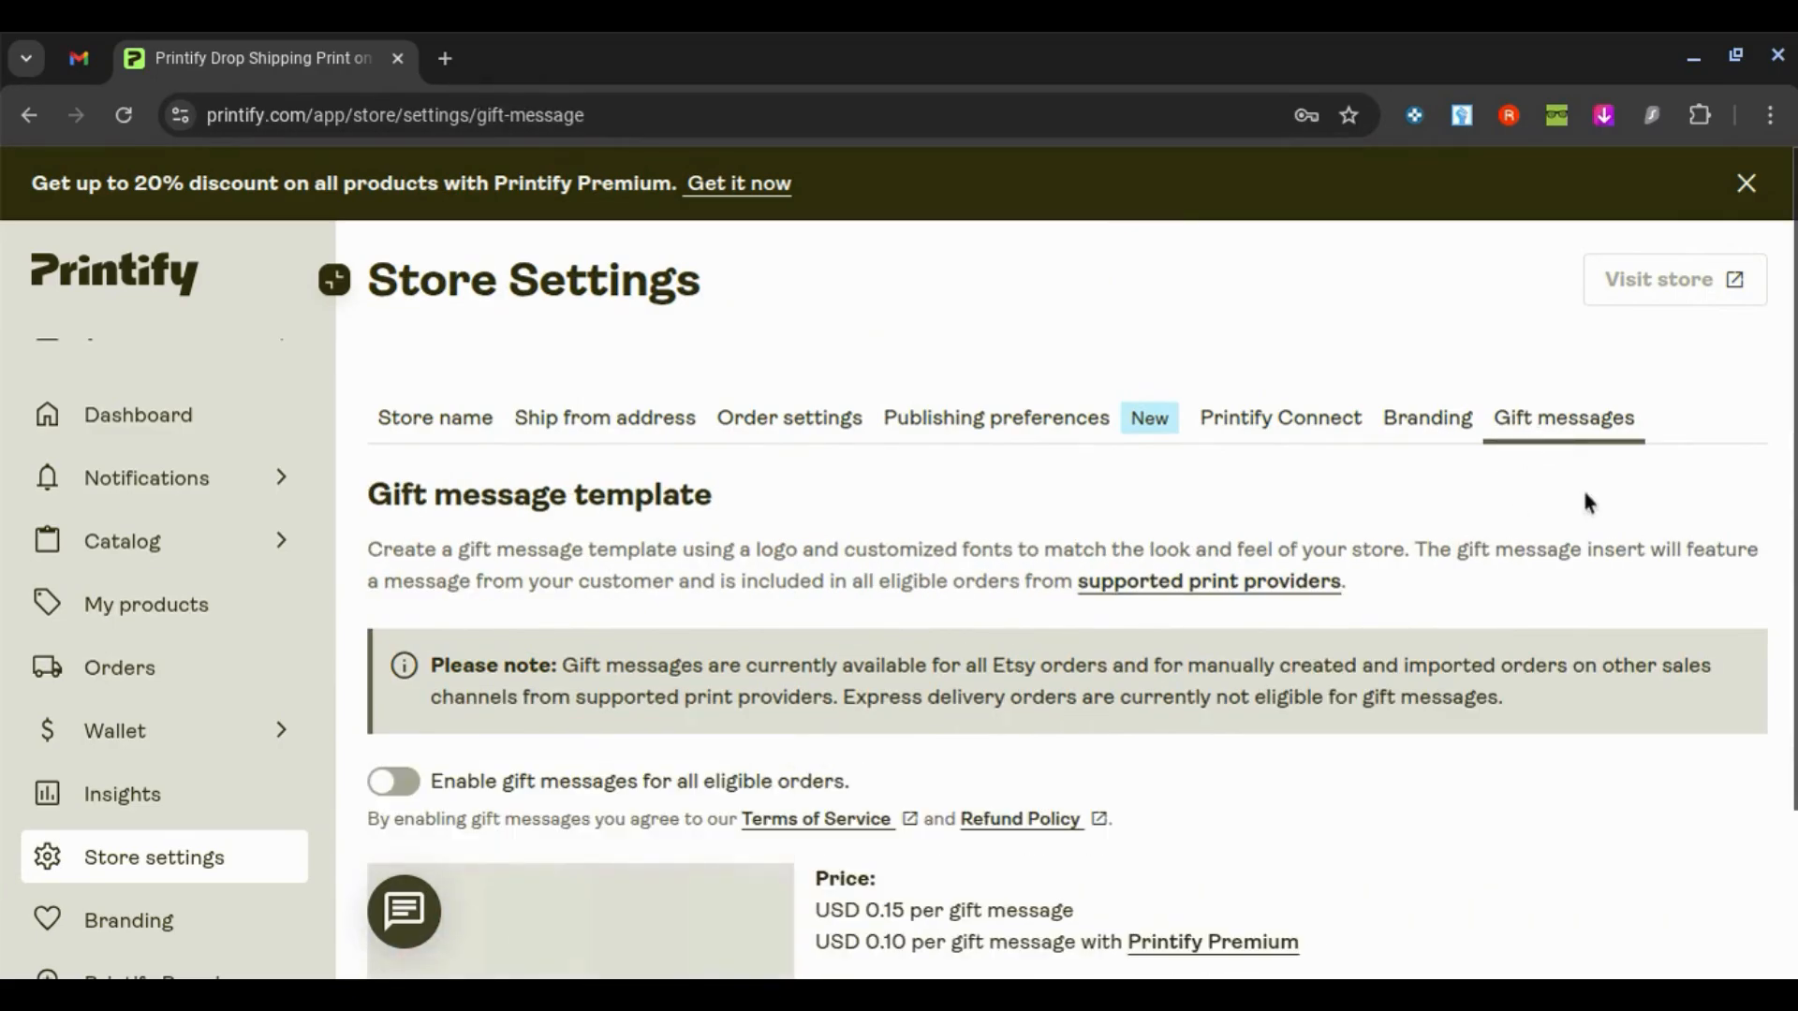
{"action": "scroll", "coordinate": [1517, 515], "scroll_direction": "down", "scroll_amount": 2}
{"action": "scroll", "coordinate": [1442, 541], "scroll_direction": "up", "scroll_amount": 2}
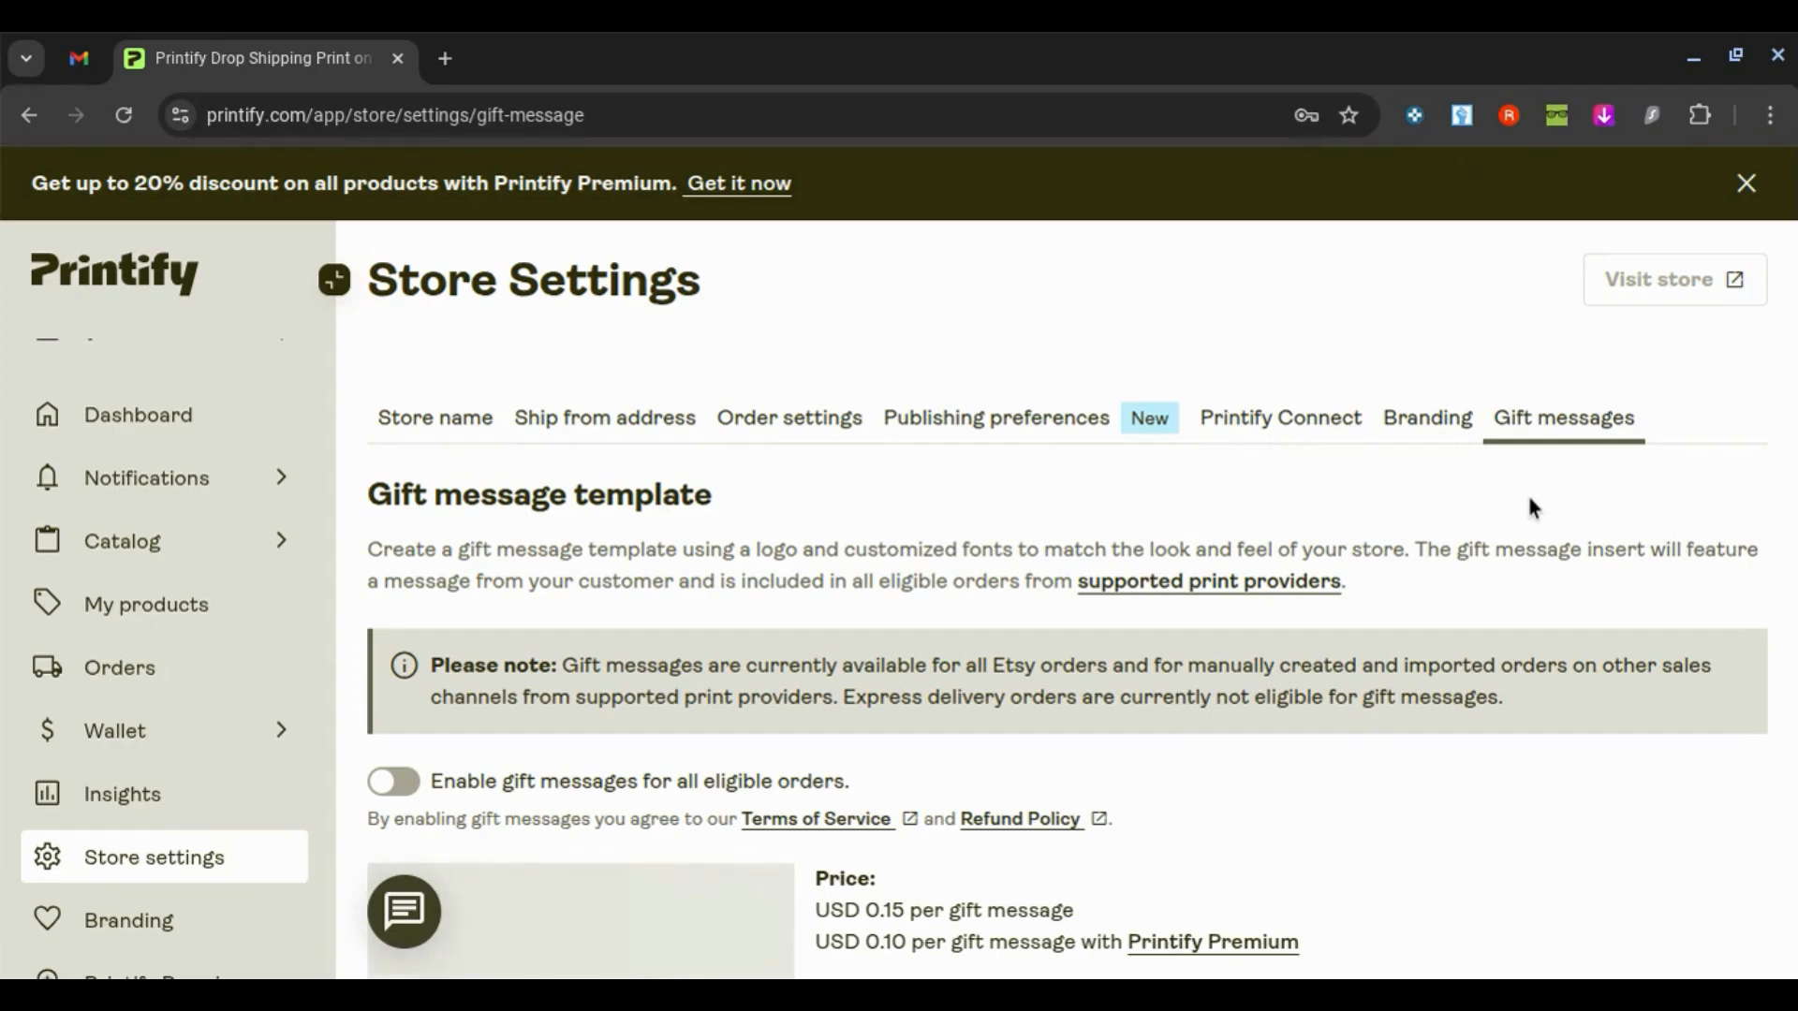
Return to the order settings and examine the manual and automatic order submission options.
{"action": "left_click", "coordinate": [791, 429]}
{"action": "scroll", "coordinate": [903, 706], "scroll_direction": "down", "scroll_amount": 10}
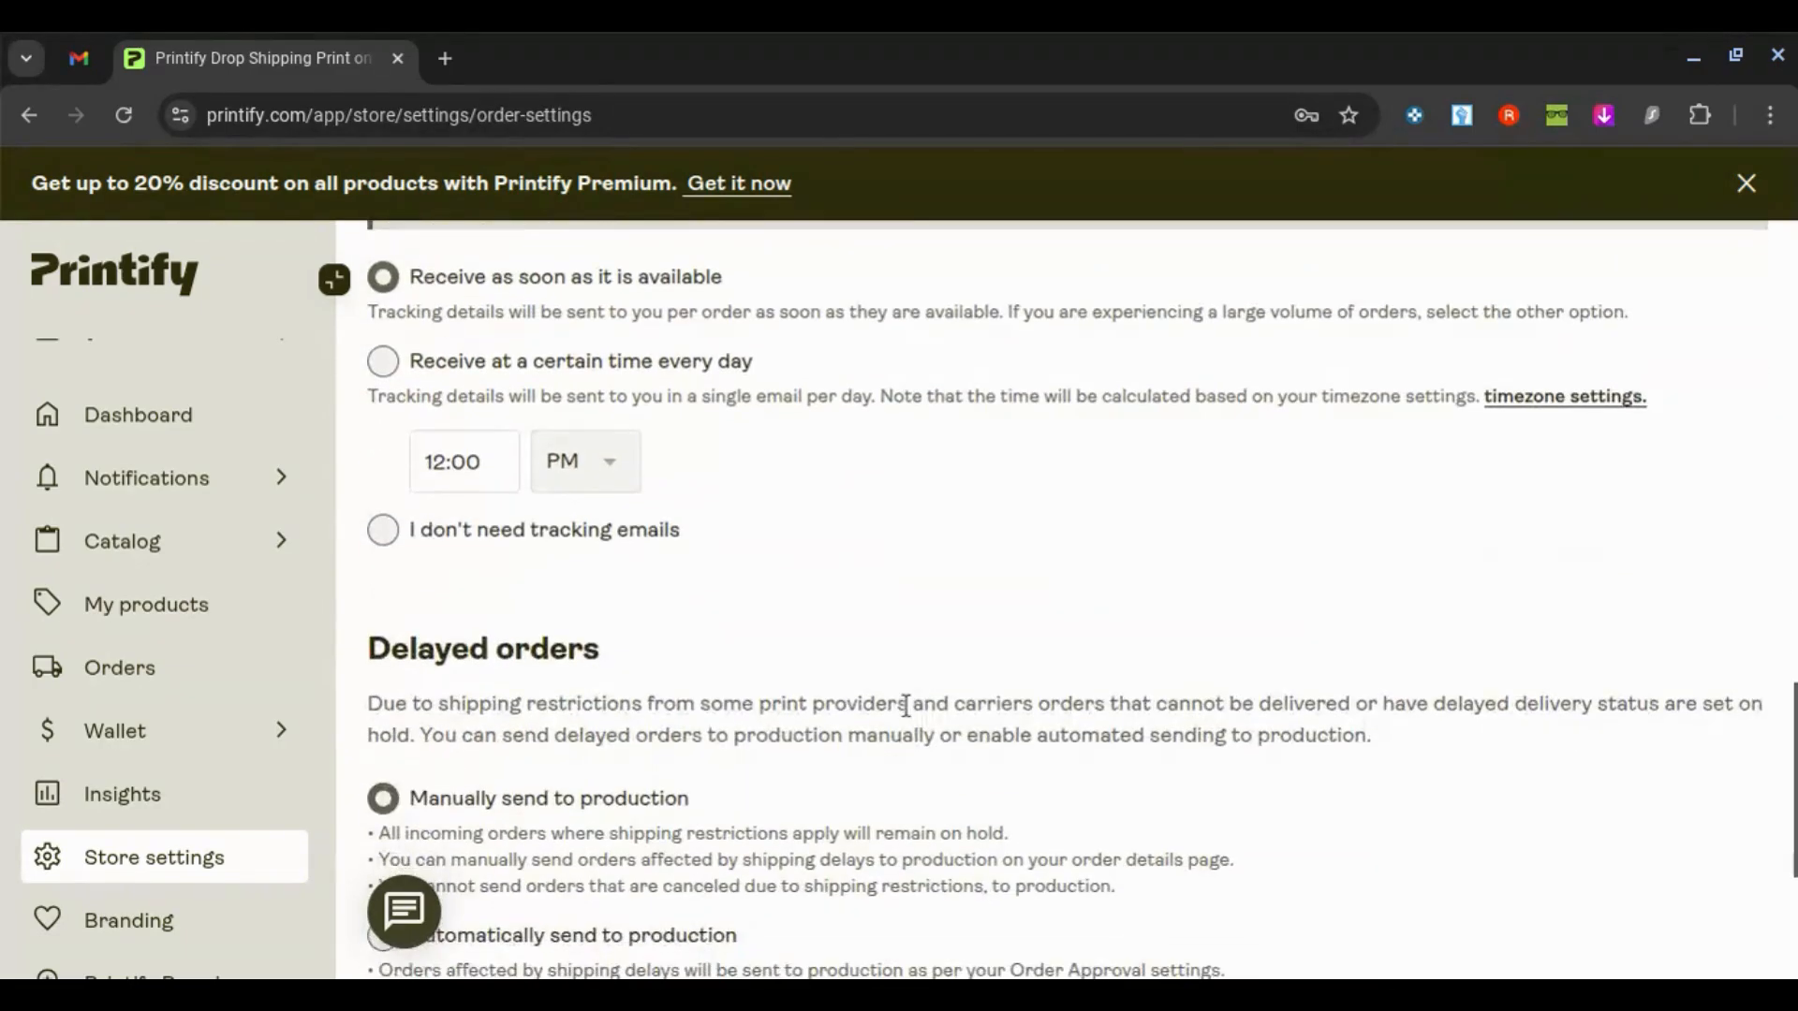
{"action": "scroll", "coordinate": [906, 706], "scroll_direction": "up", "scroll_amount": 10}
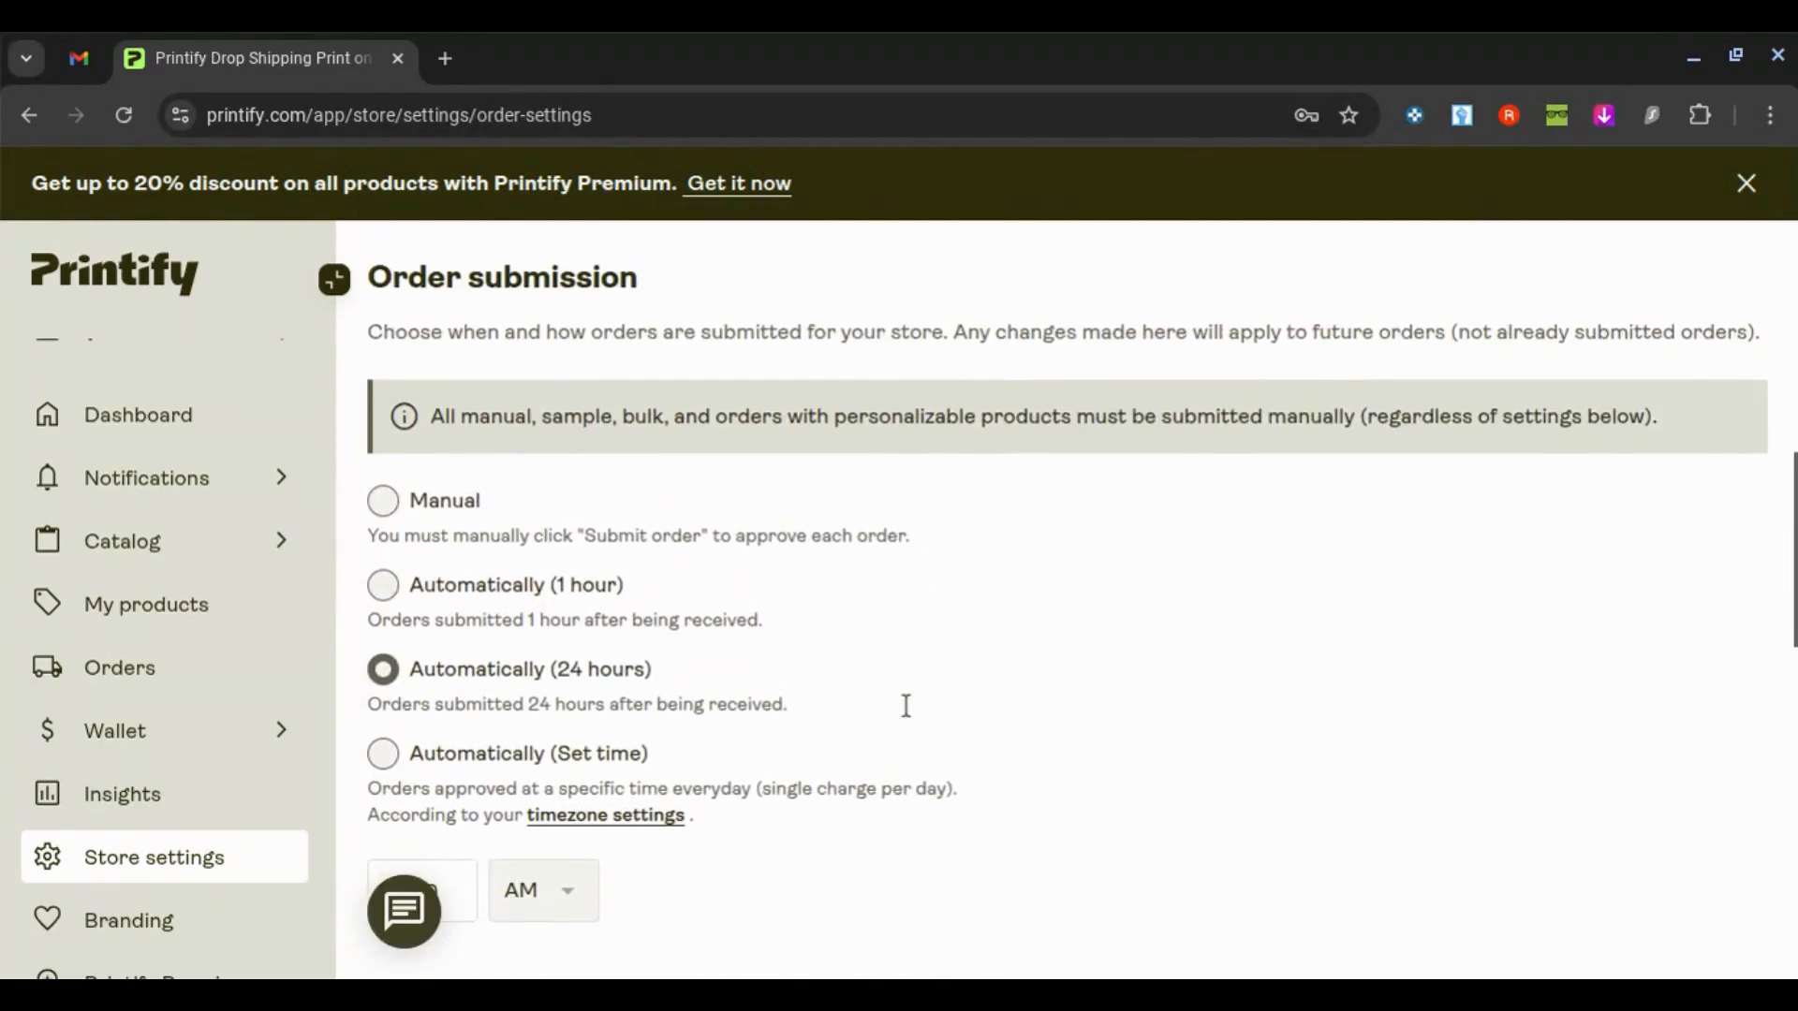
{"action": "scroll", "coordinate": [1004, 525], "scroll_direction": "up", "scroll_amount": 1}
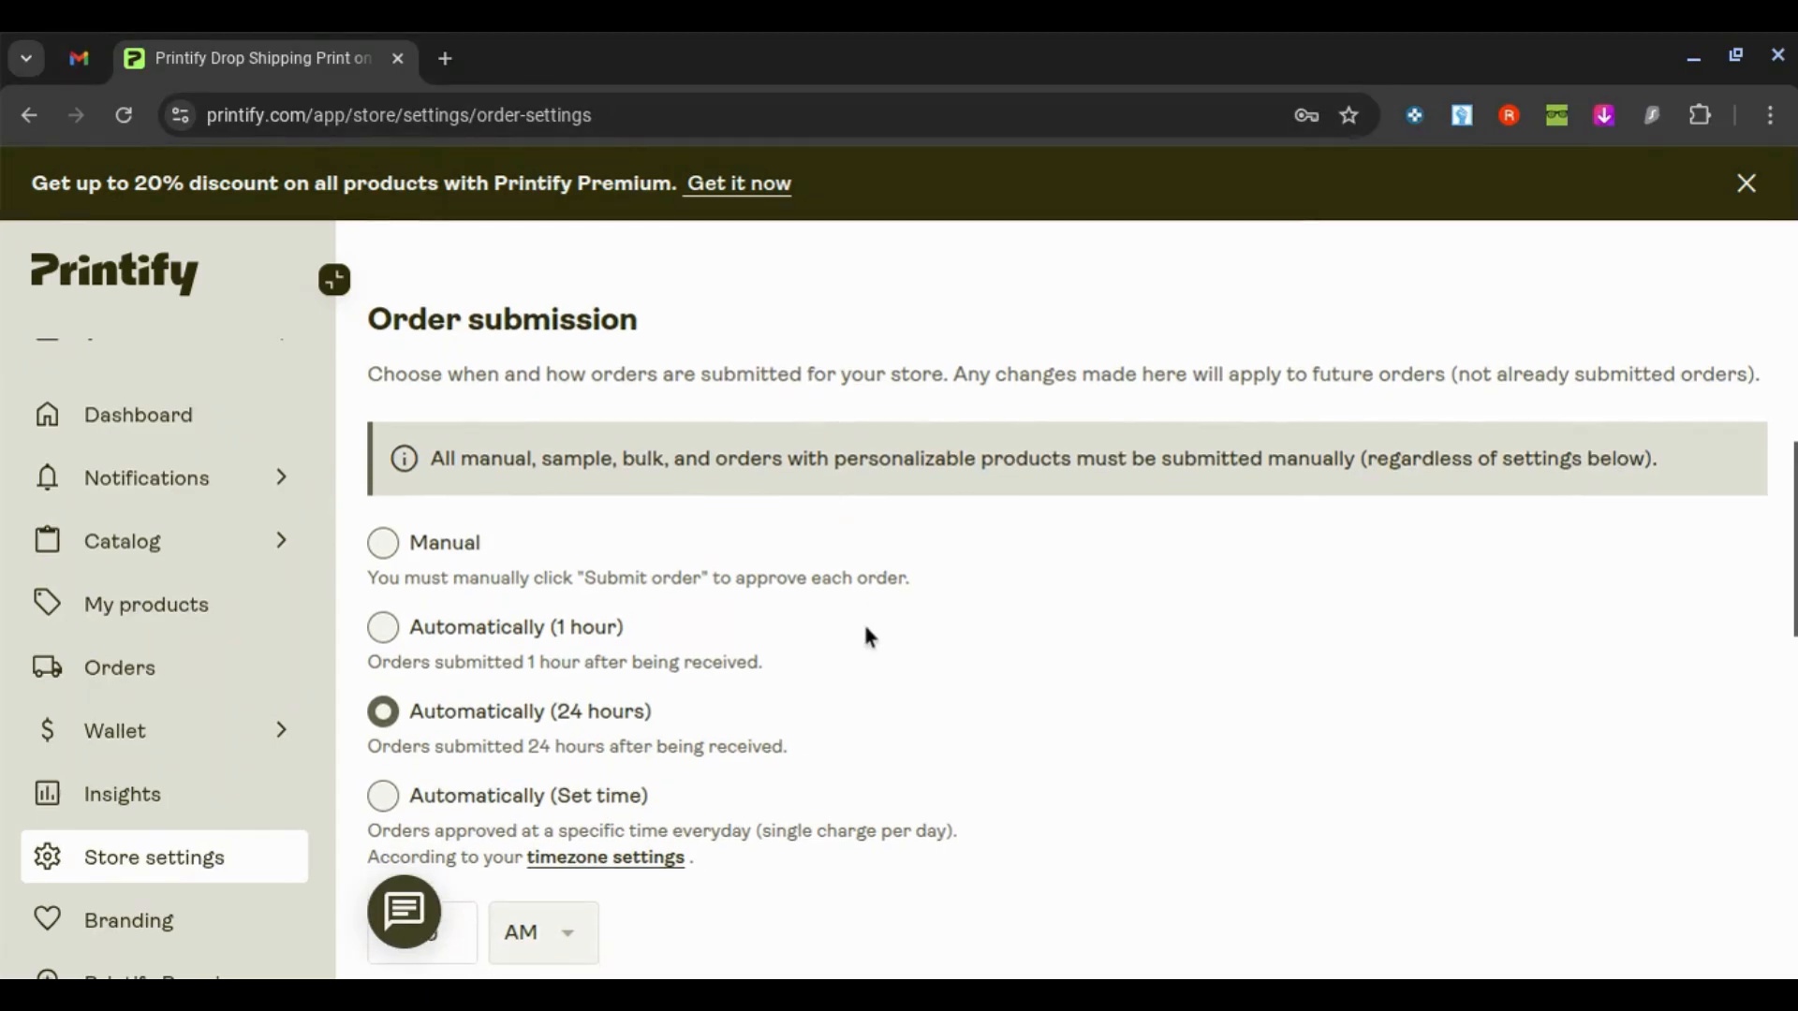
{"action": "scroll", "coordinate": [863, 633], "scroll_direction": "down", "scroll_amount": 1}
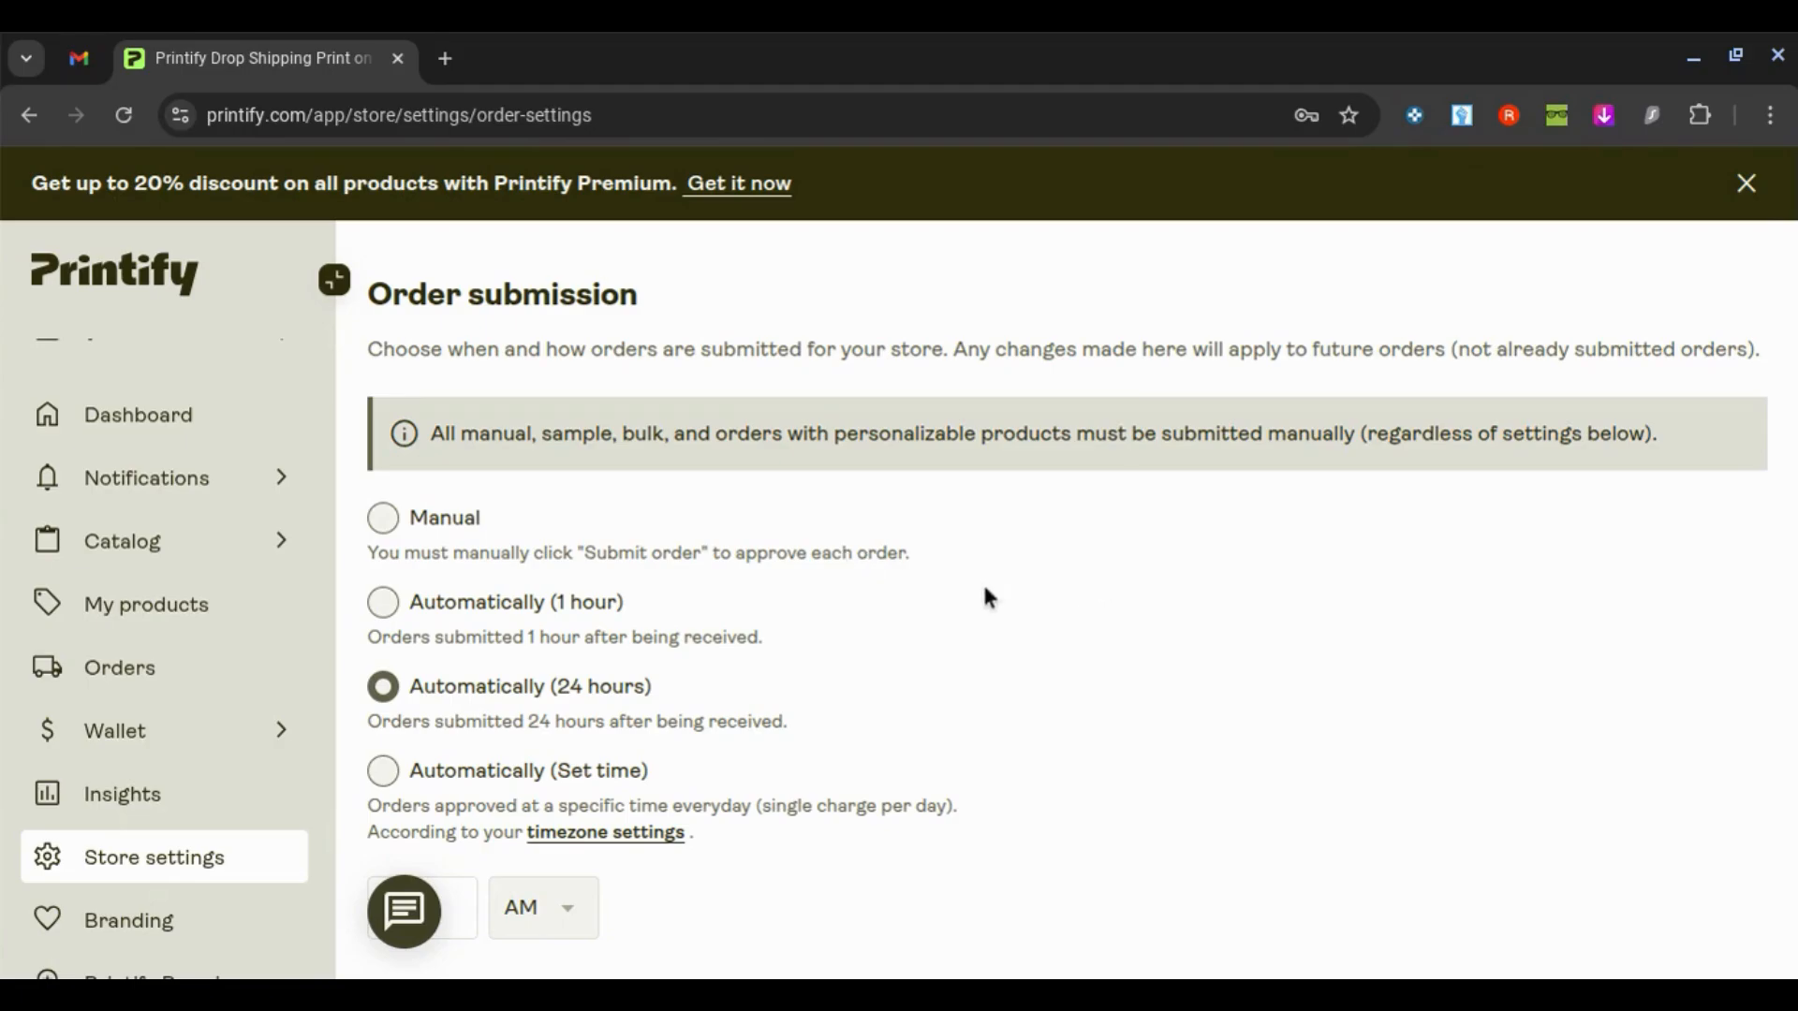
{"action": "scroll", "coordinate": [990, 597], "scroll_direction": "down", "scroll_amount": 1}
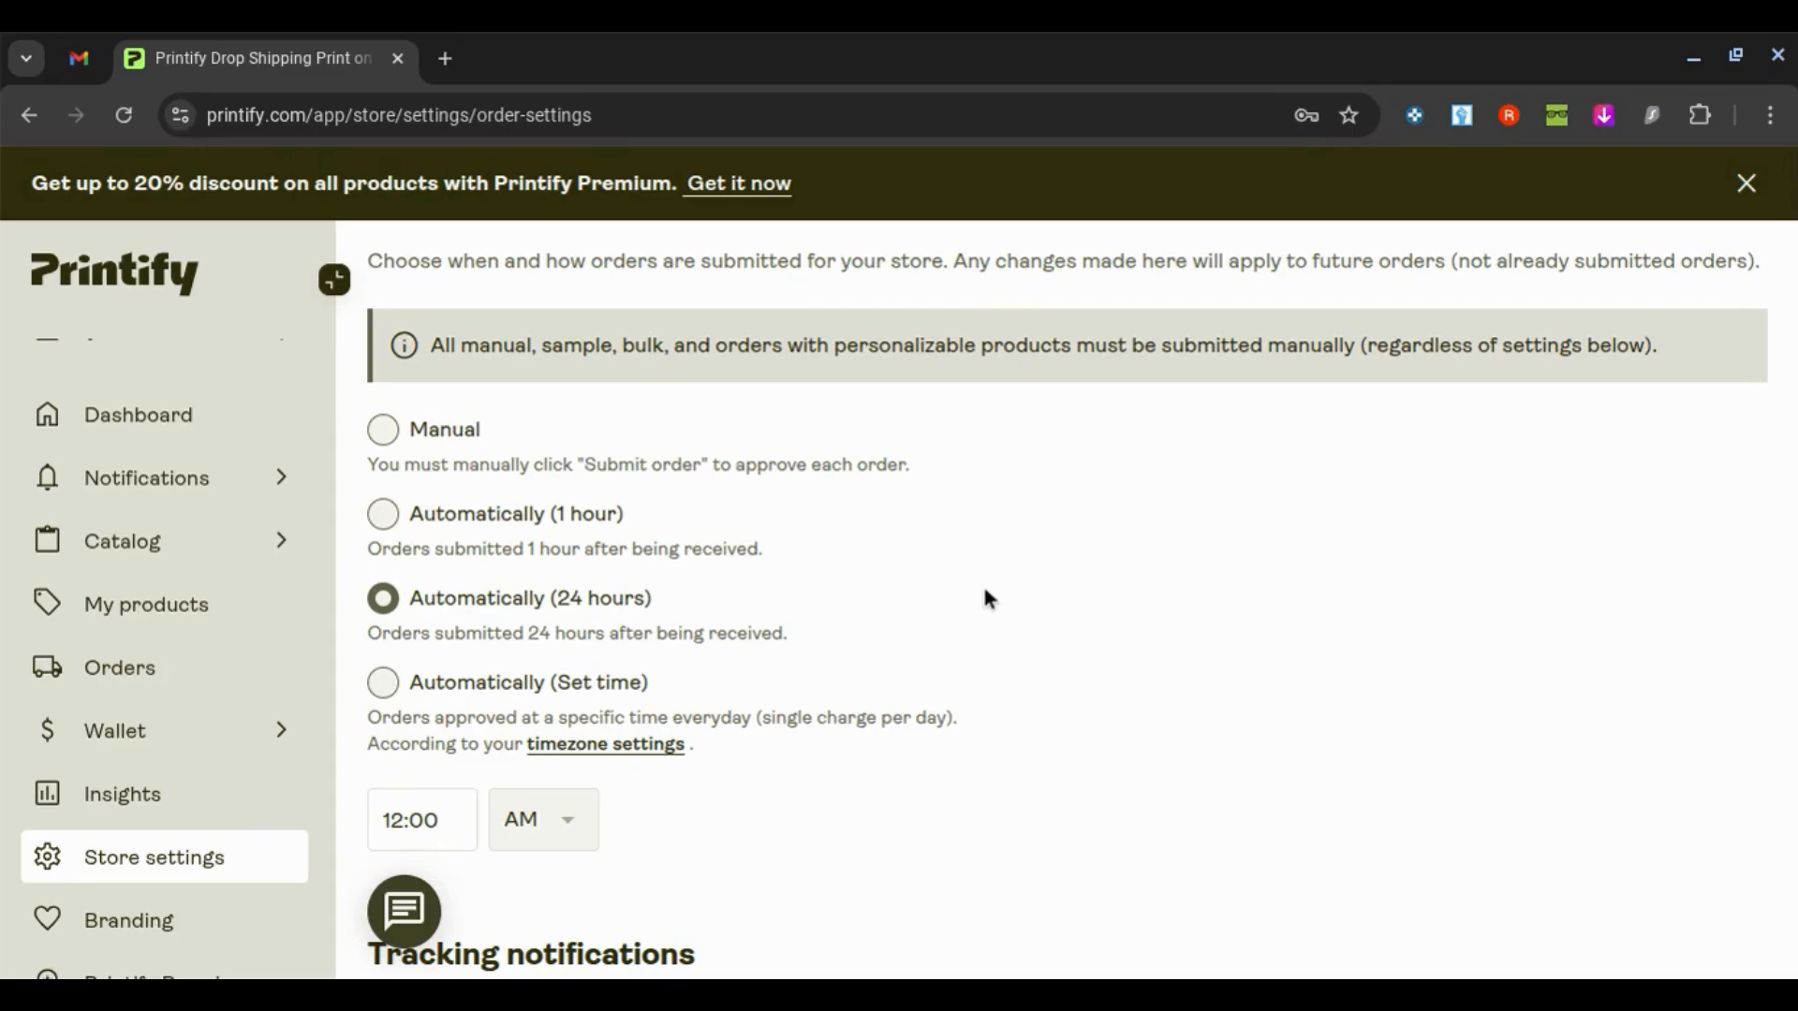
{"action": "scroll", "coordinate": [990, 599], "scroll_direction": "down", "scroll_amount": 1}
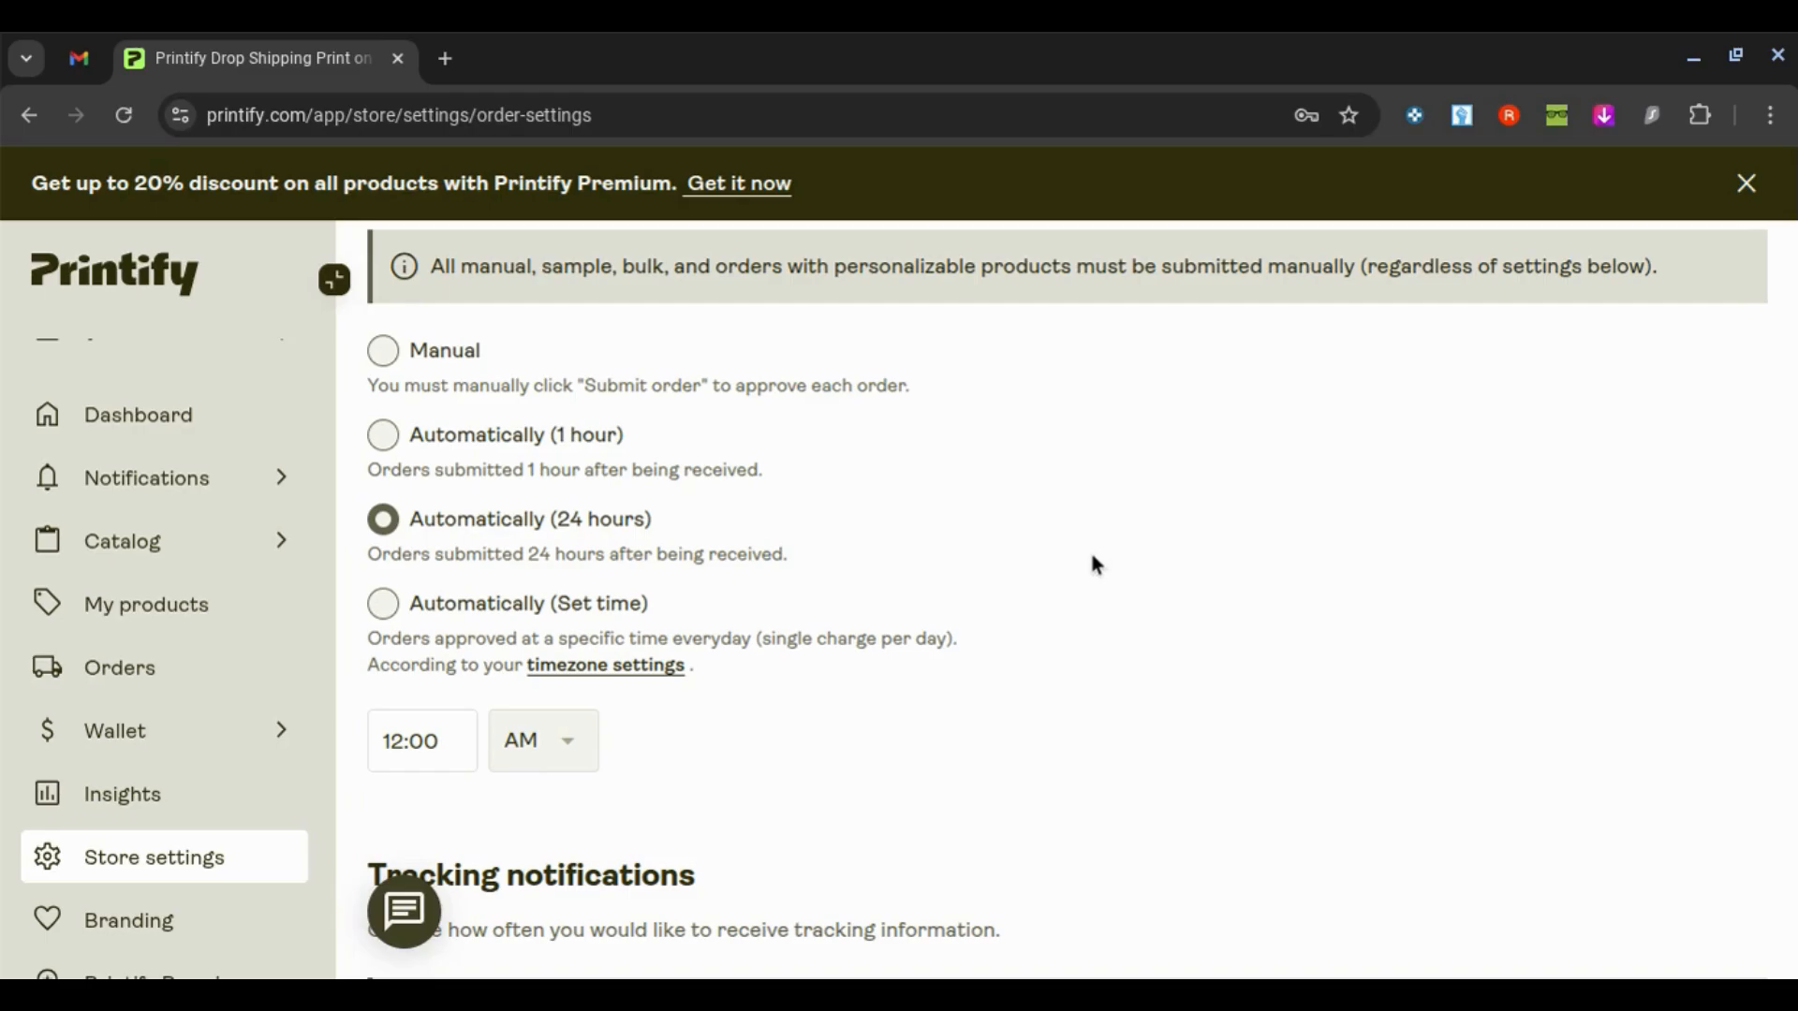
{"action": "scroll", "coordinate": [1095, 565], "scroll_direction": "down", "scroll_amount": 3}
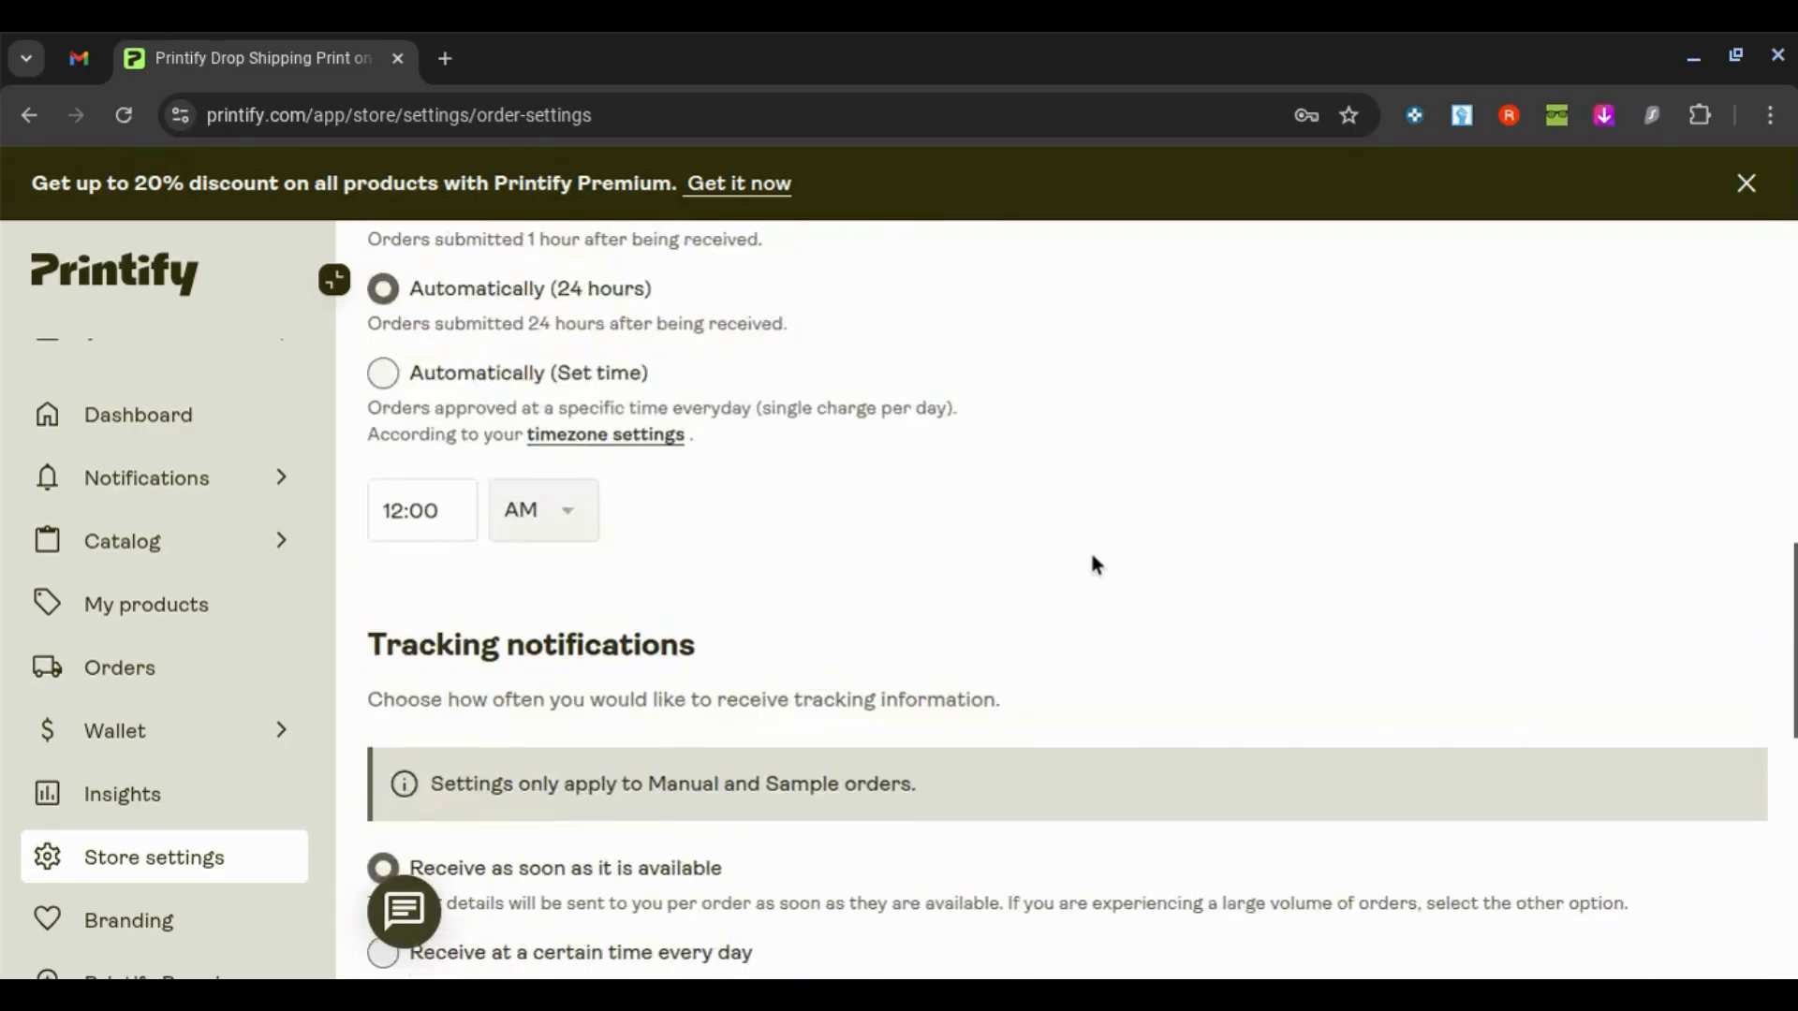
{"action": "scroll", "coordinate": [1096, 564], "scroll_direction": "up", "scroll_amount": 2}
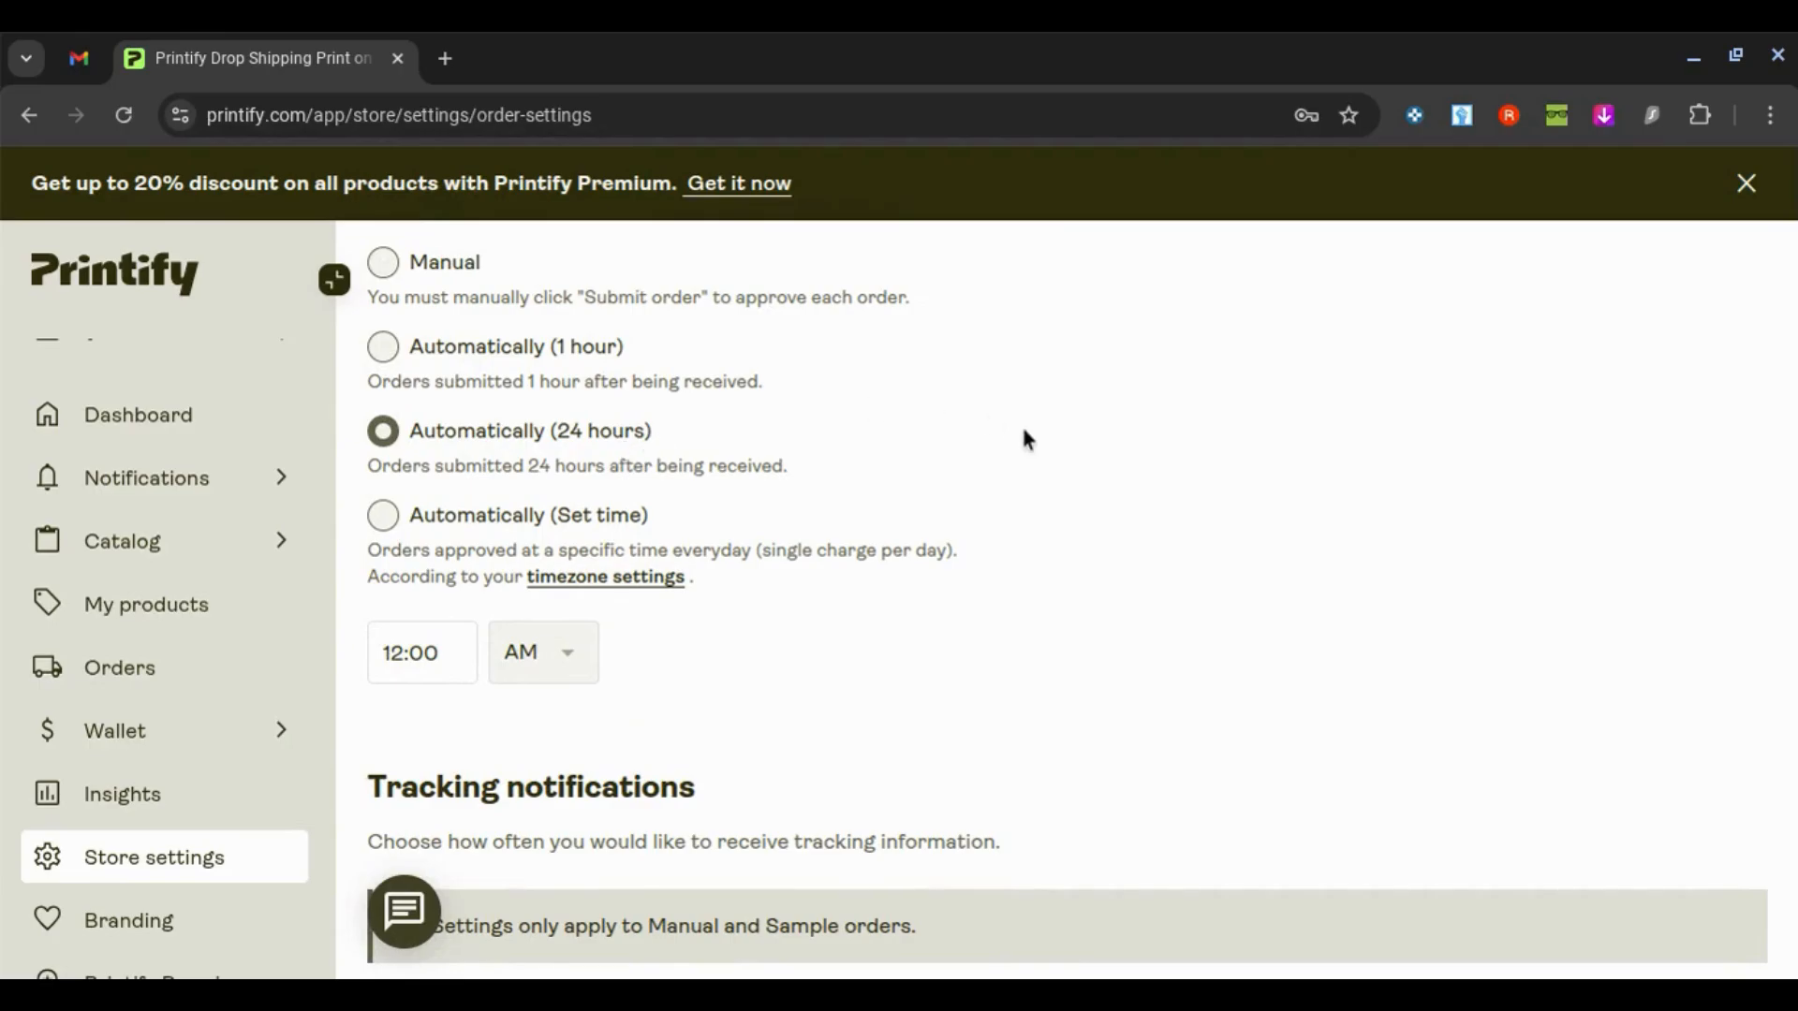
{"action": "scroll", "coordinate": [941, 435], "scroll_direction": "down", "scroll_amount": 5}
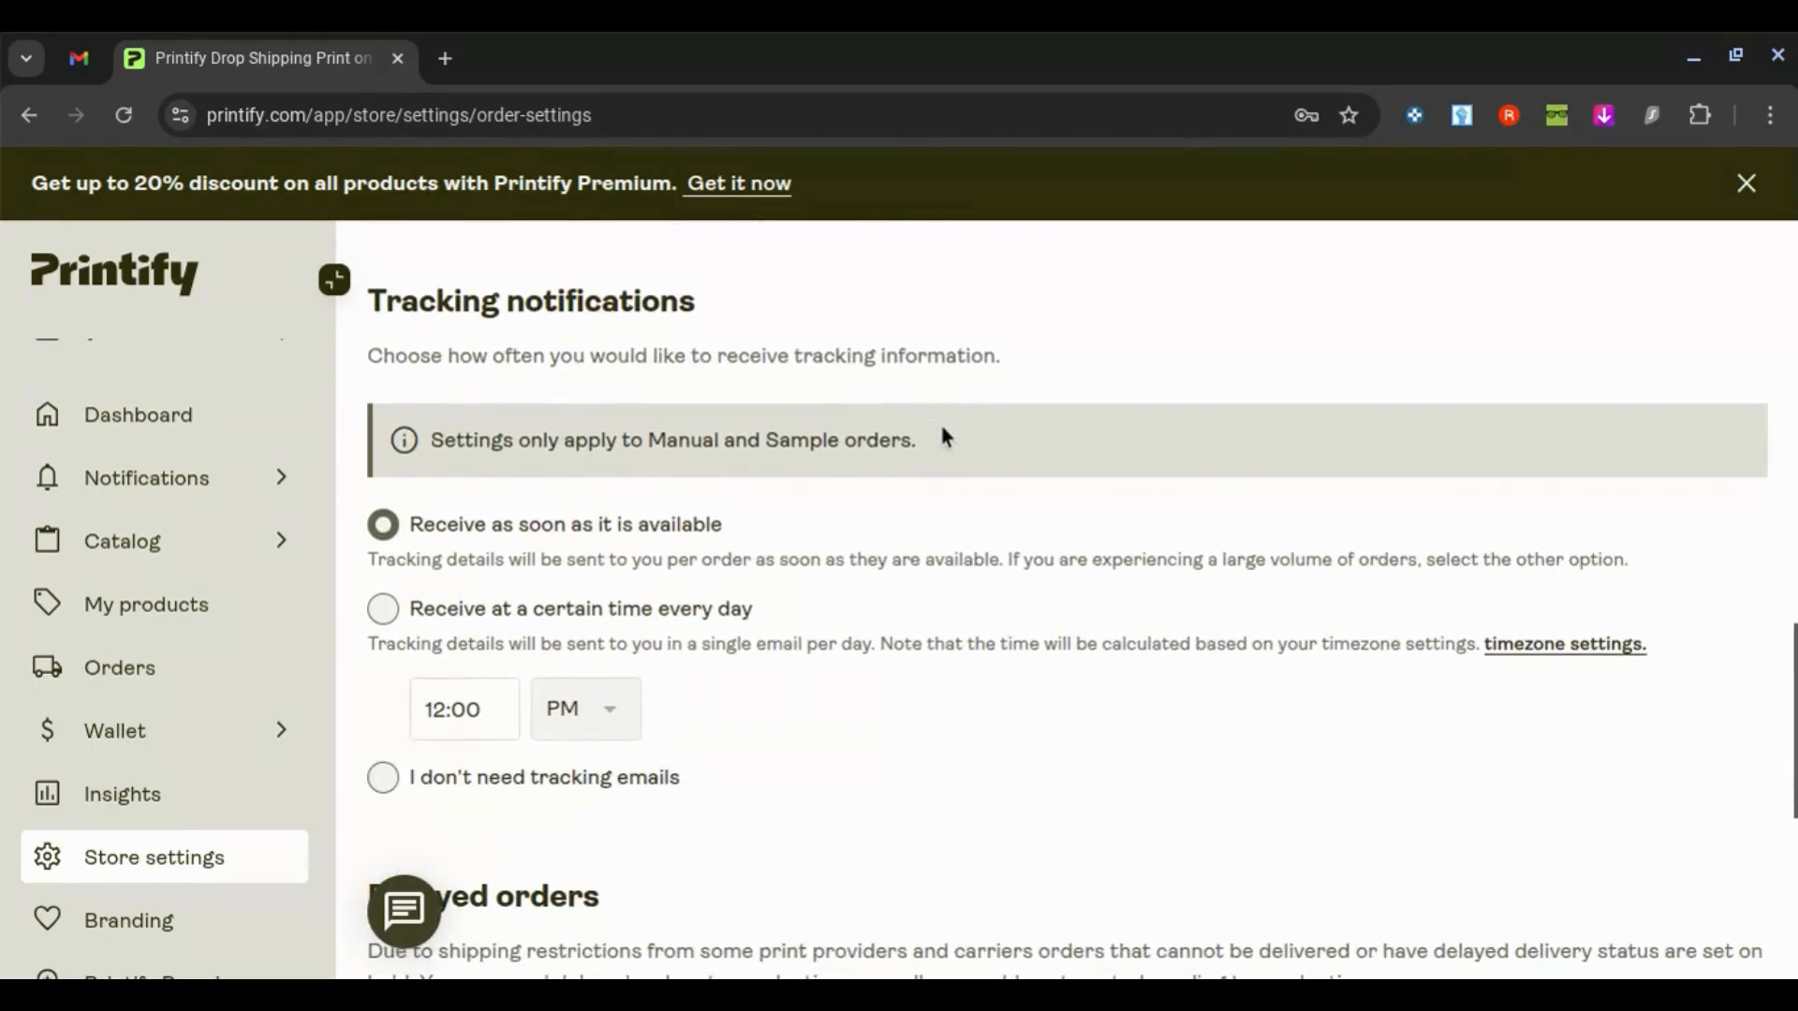
{"action": "scroll", "coordinate": [940, 419], "scroll_direction": "up", "scroll_amount": 7}
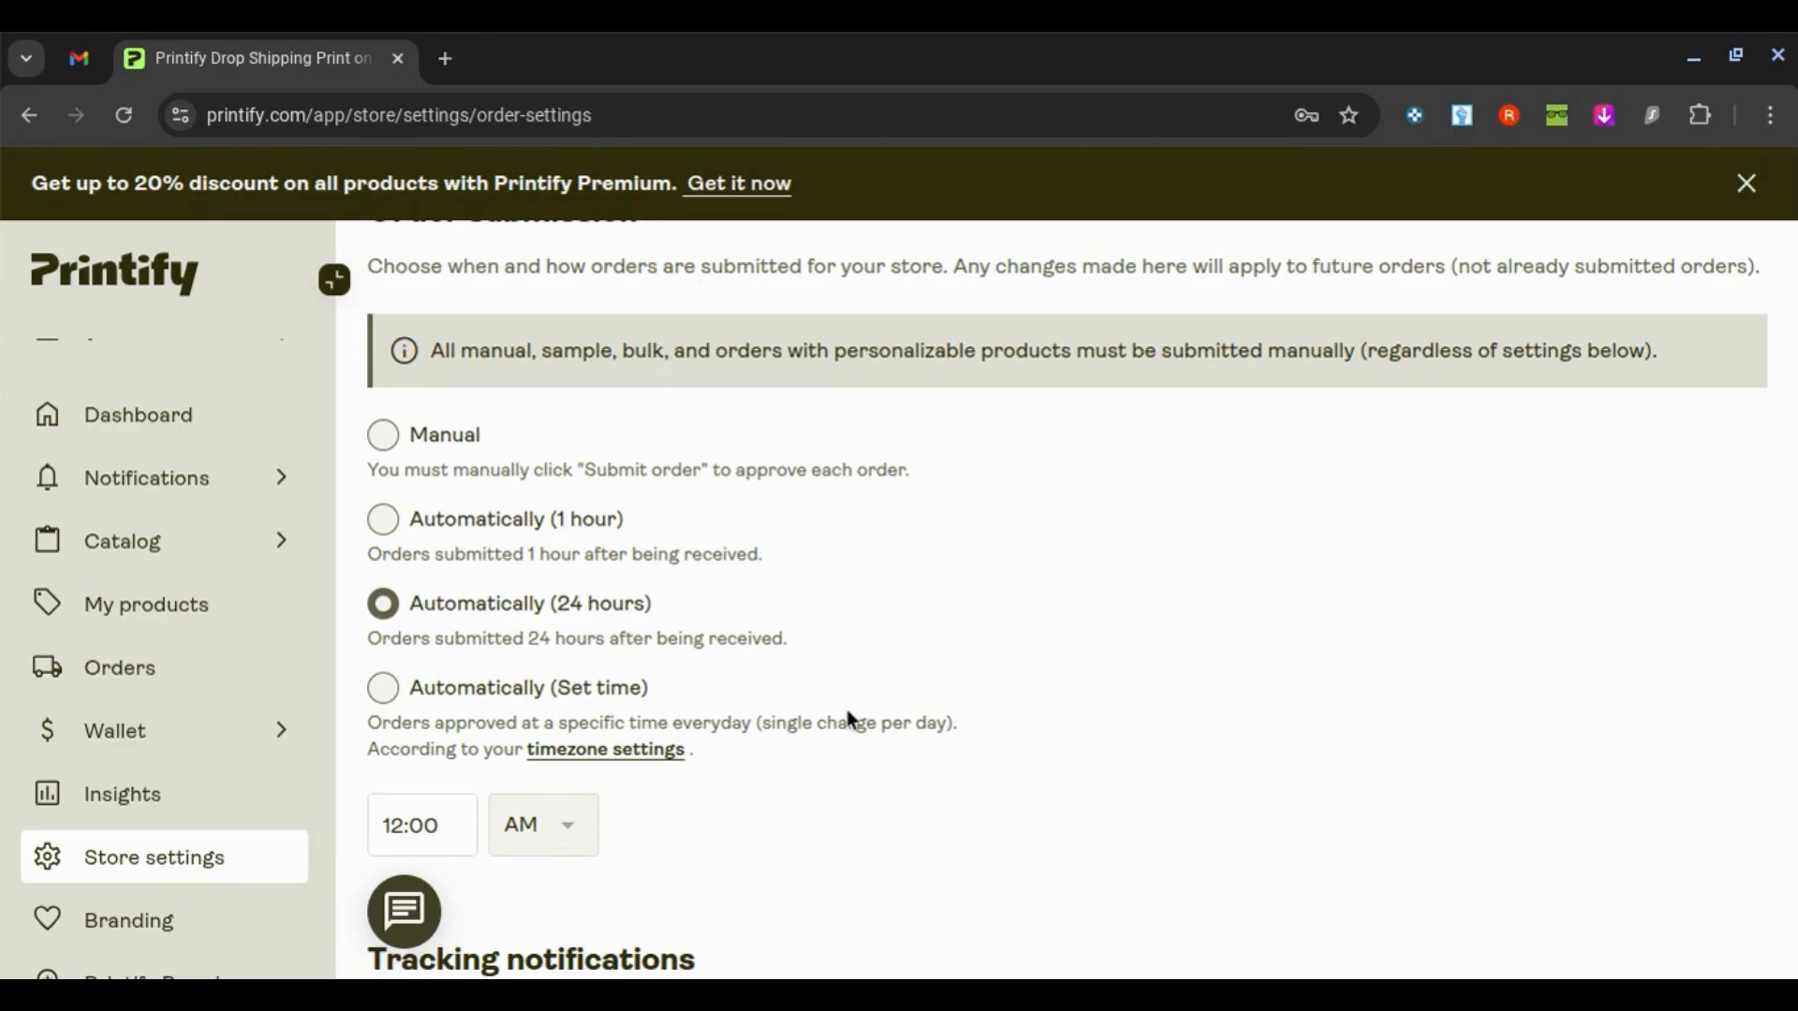
Examine the tracking notification options and the handling of delayed orders and daily updates.
{"action": "scroll", "coordinate": [1217, 722], "scroll_direction": "down", "scroll_amount": 7}
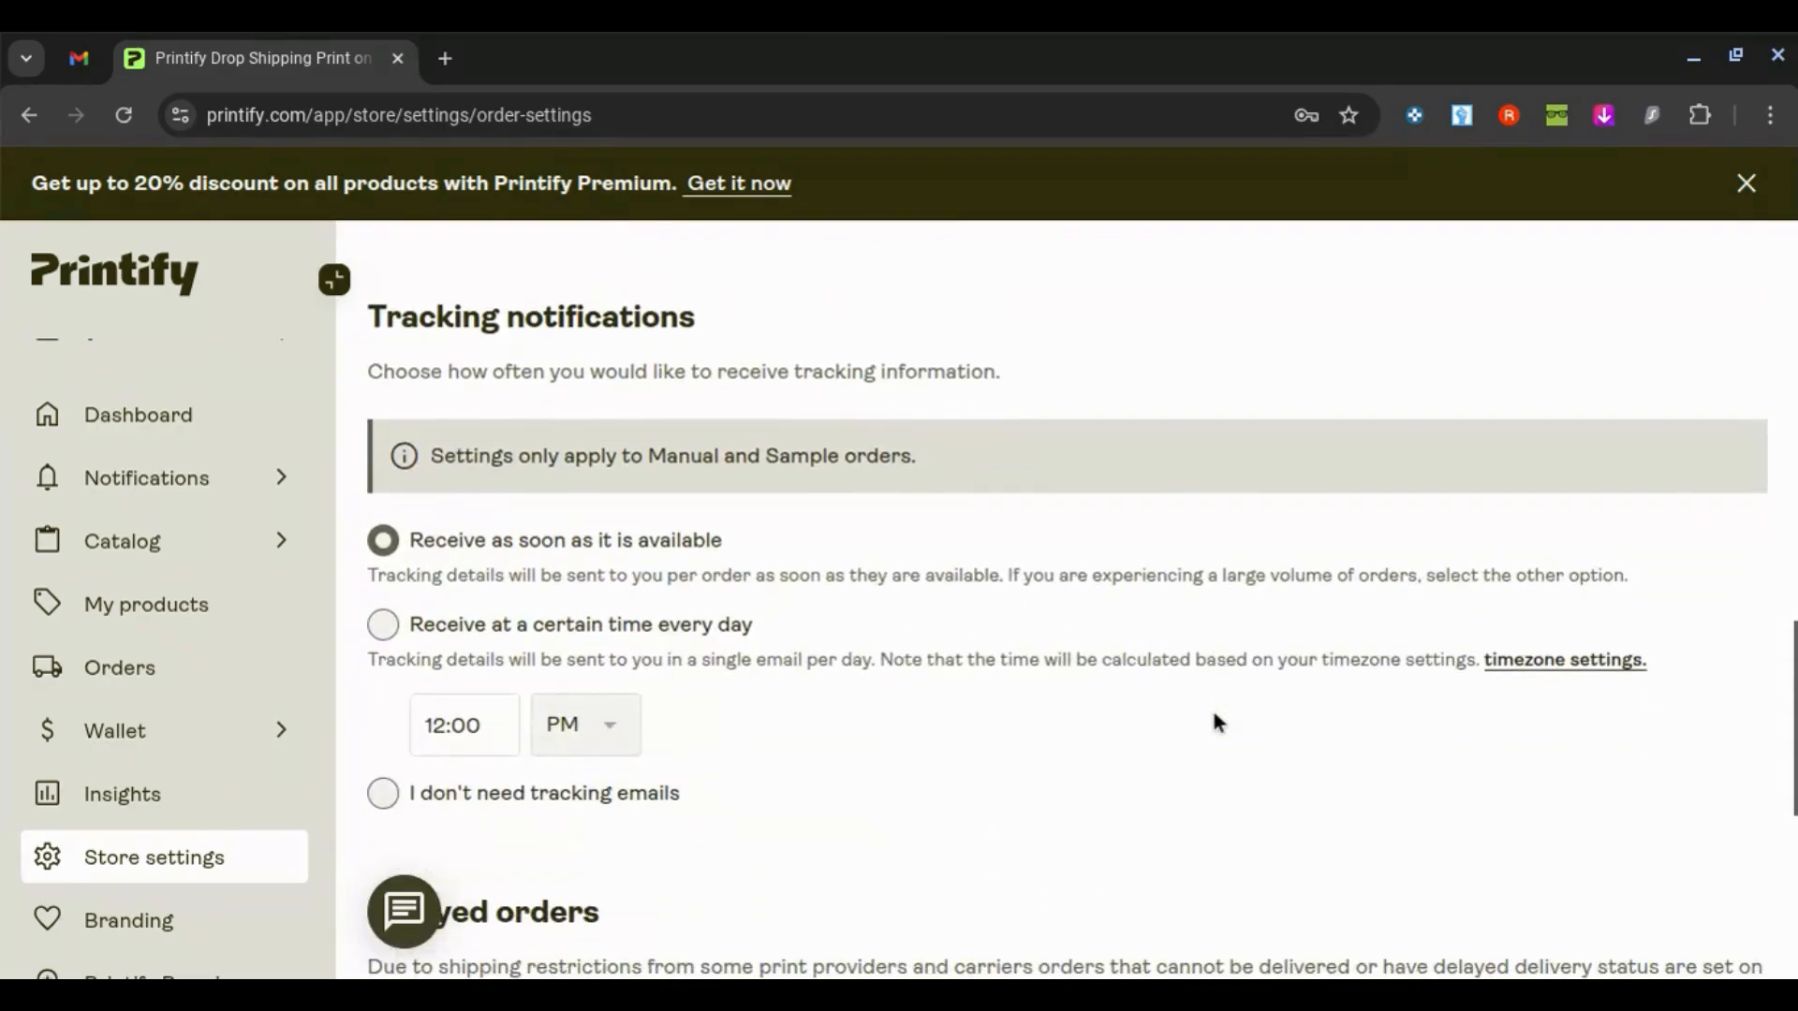
{"action": "scroll", "coordinate": [1216, 722], "scroll_direction": "down", "scroll_amount": 1}
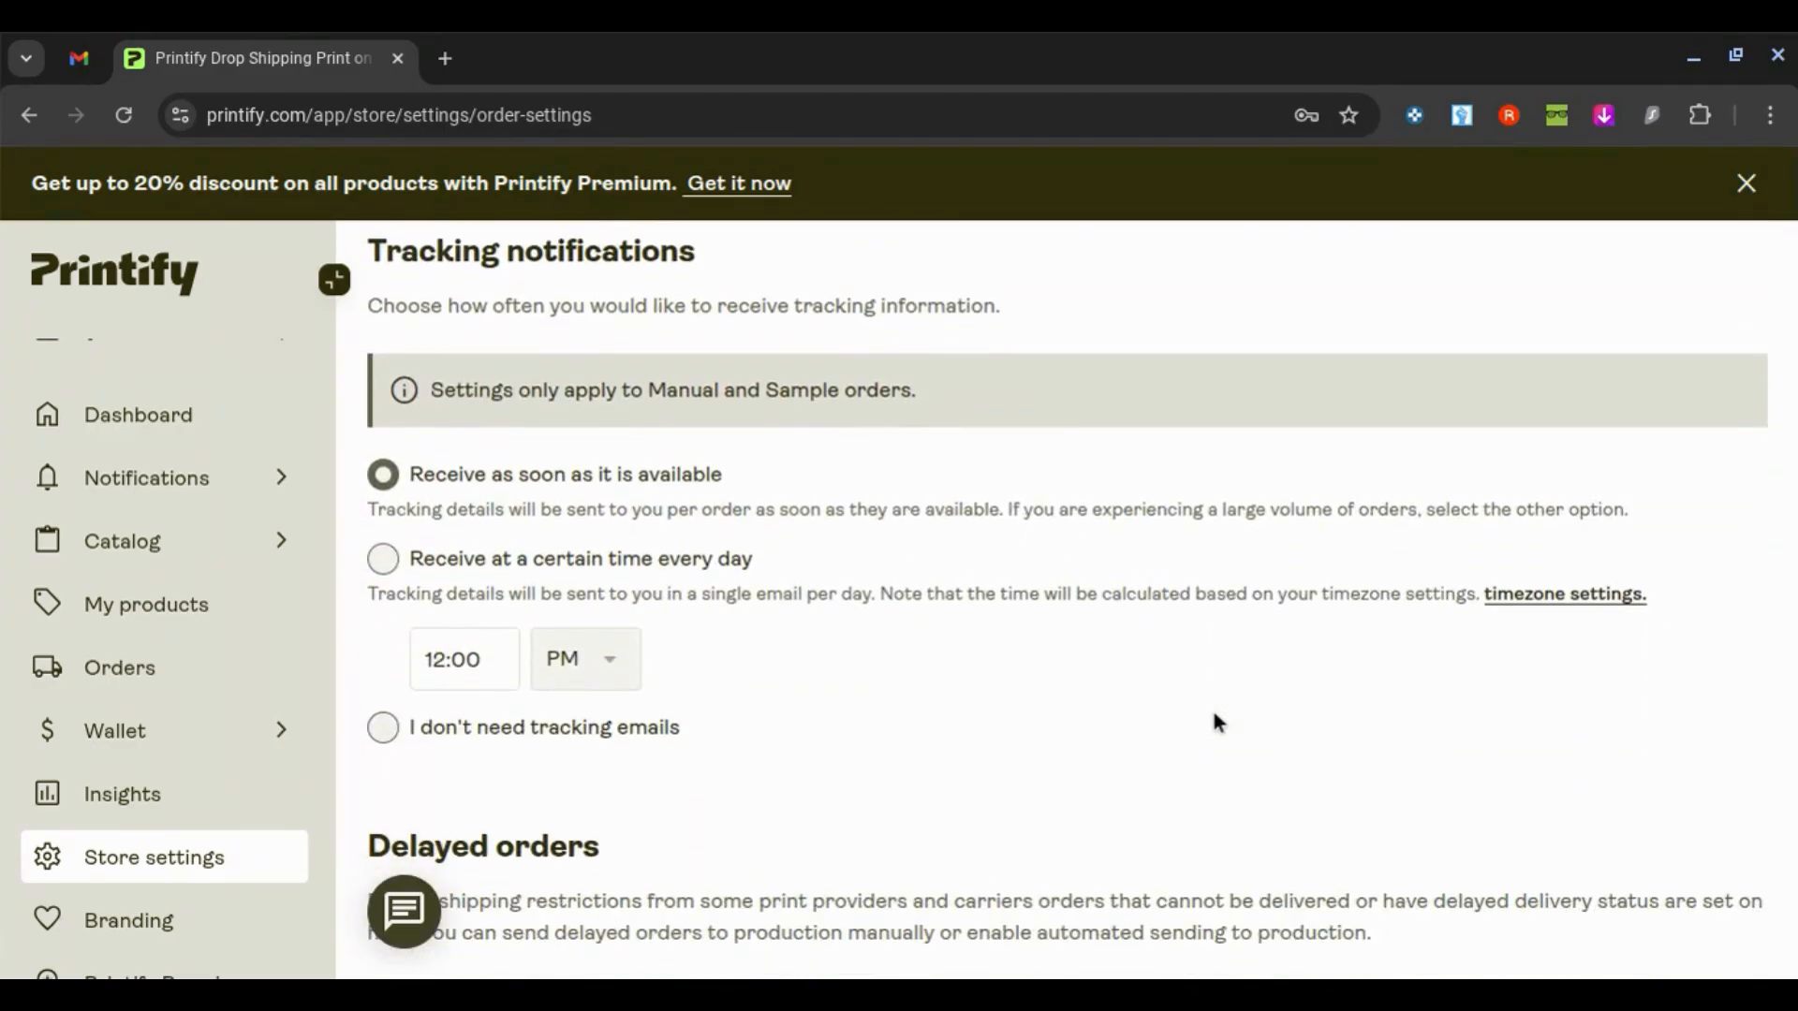
{"action": "scroll", "coordinate": [1214, 715], "scroll_direction": "down", "scroll_amount": 1}
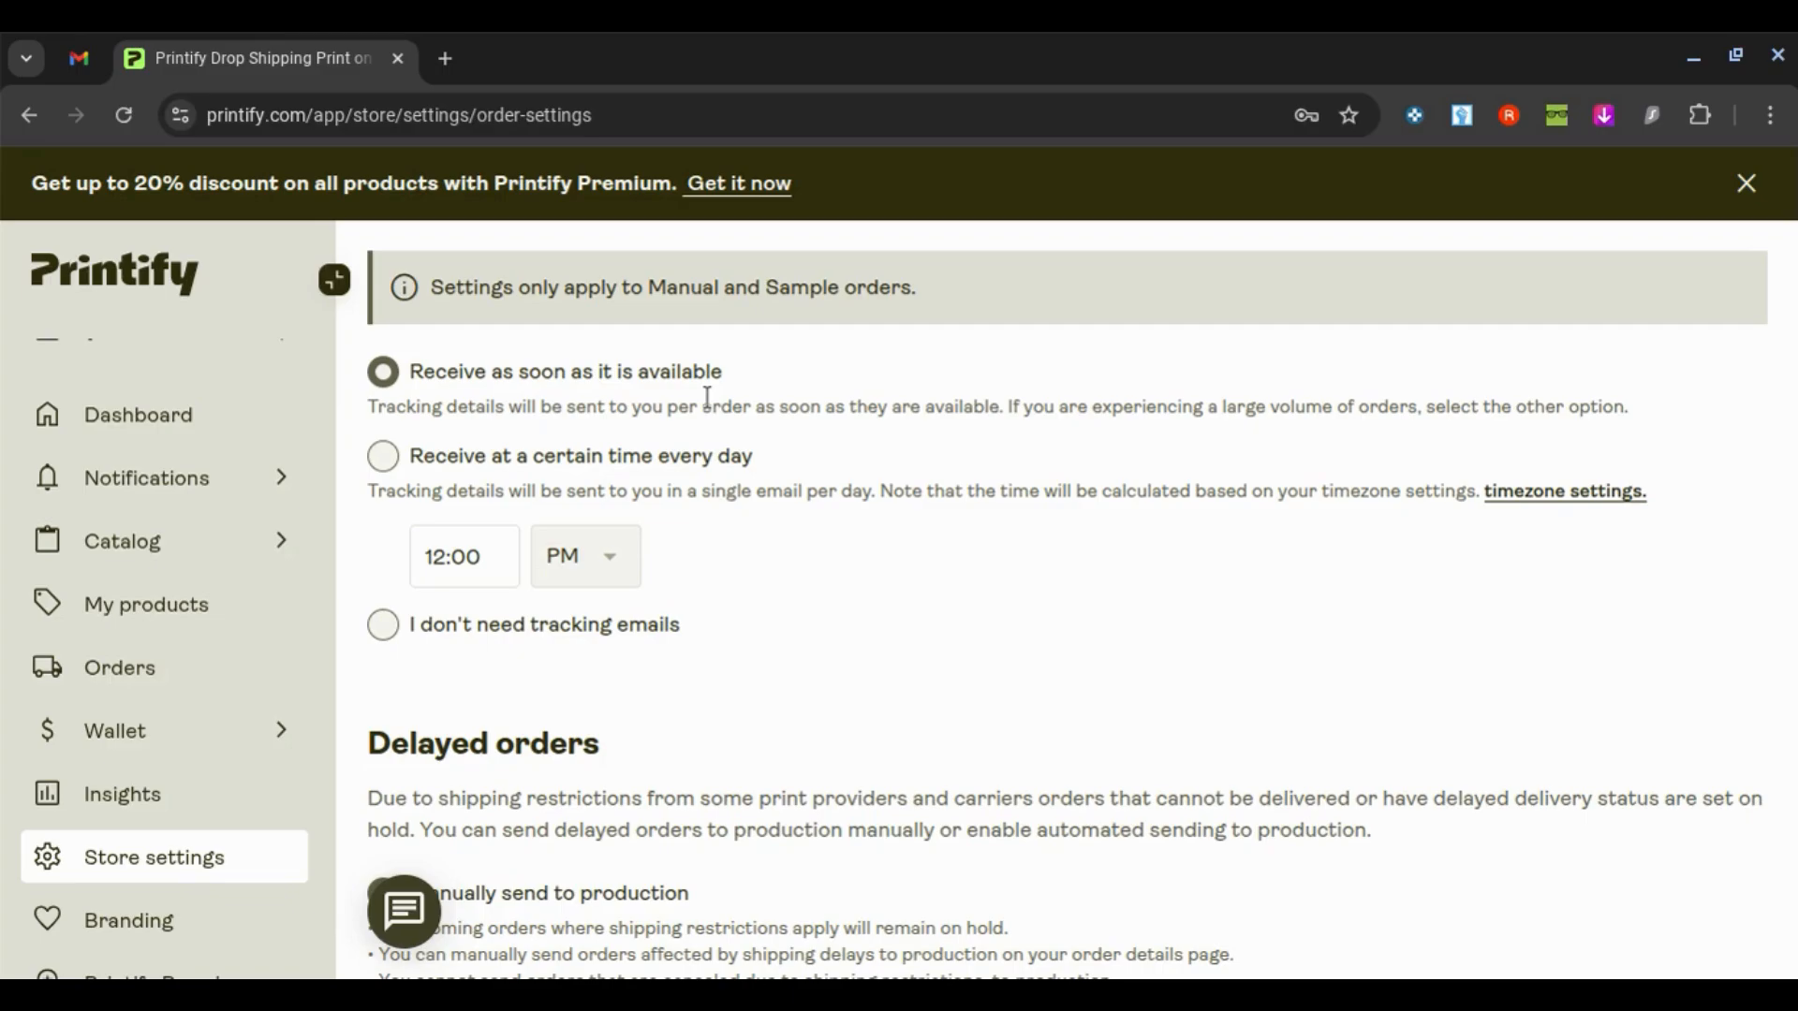
{"action": "scroll", "coordinate": [1028, 454], "scroll_direction": "down", "scroll_amount": 4}
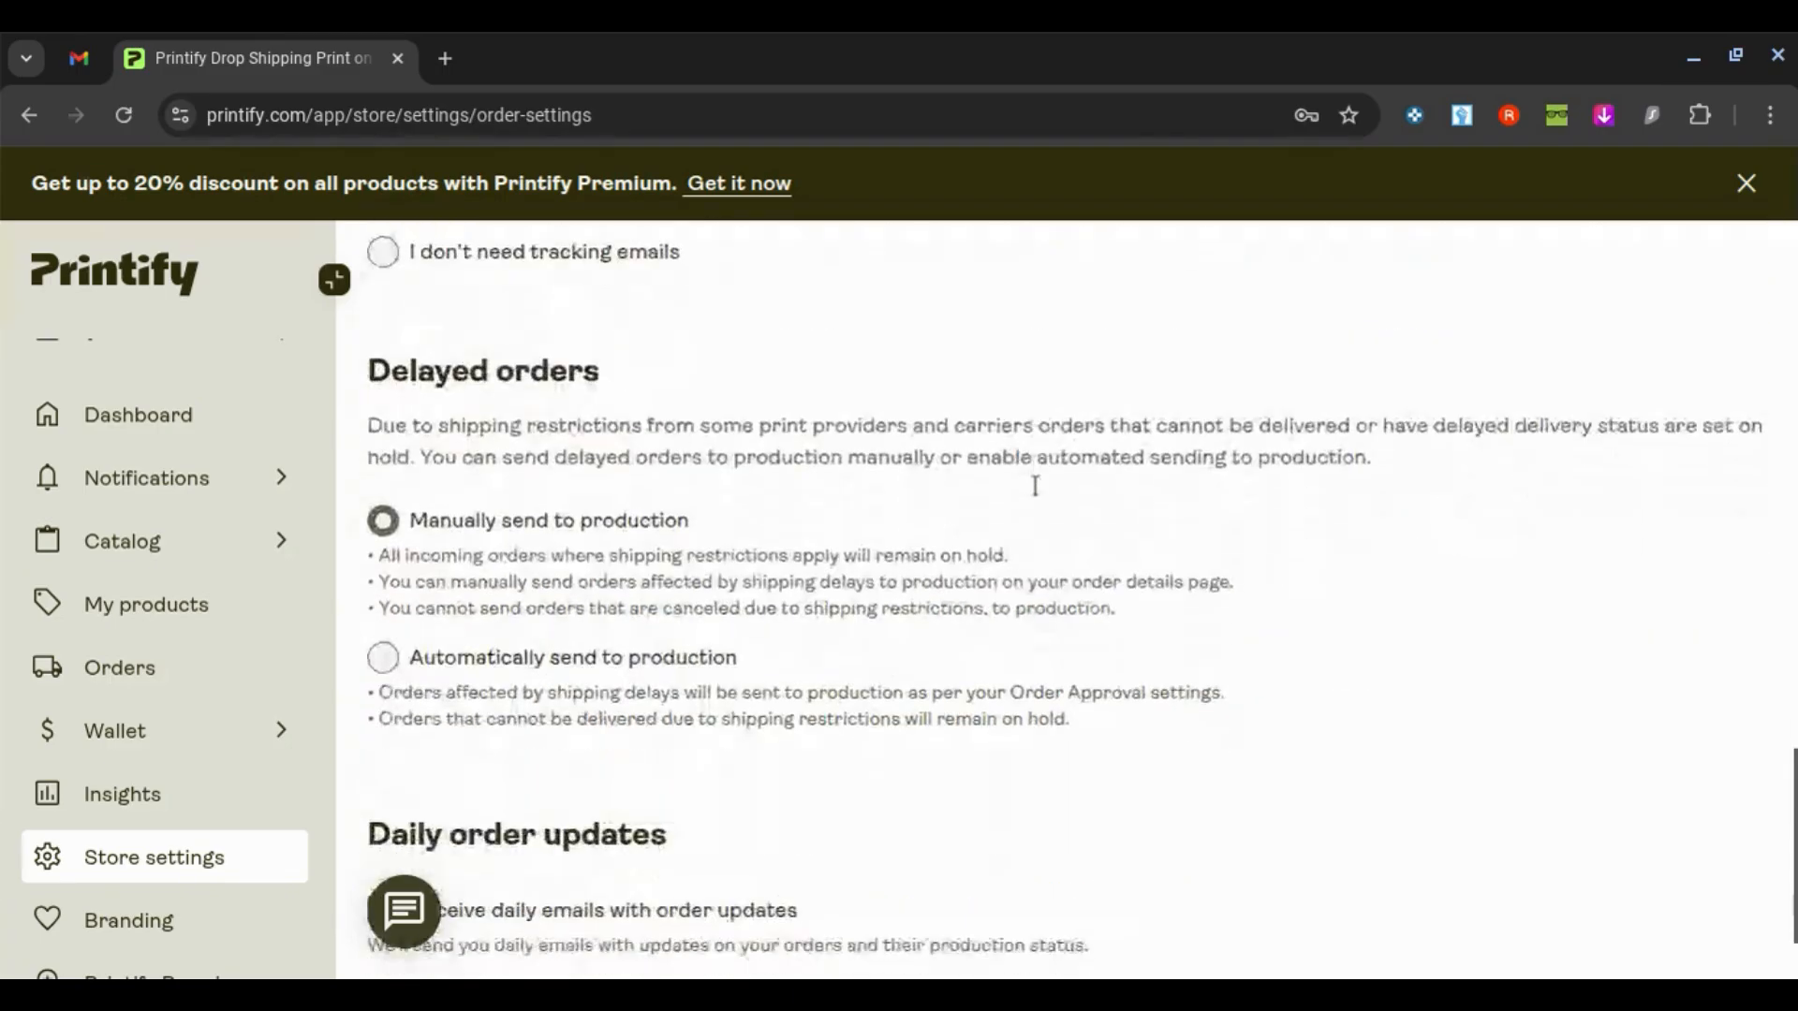
{"action": "scroll", "coordinate": [1036, 486], "scroll_direction": "down", "scroll_amount": 1}
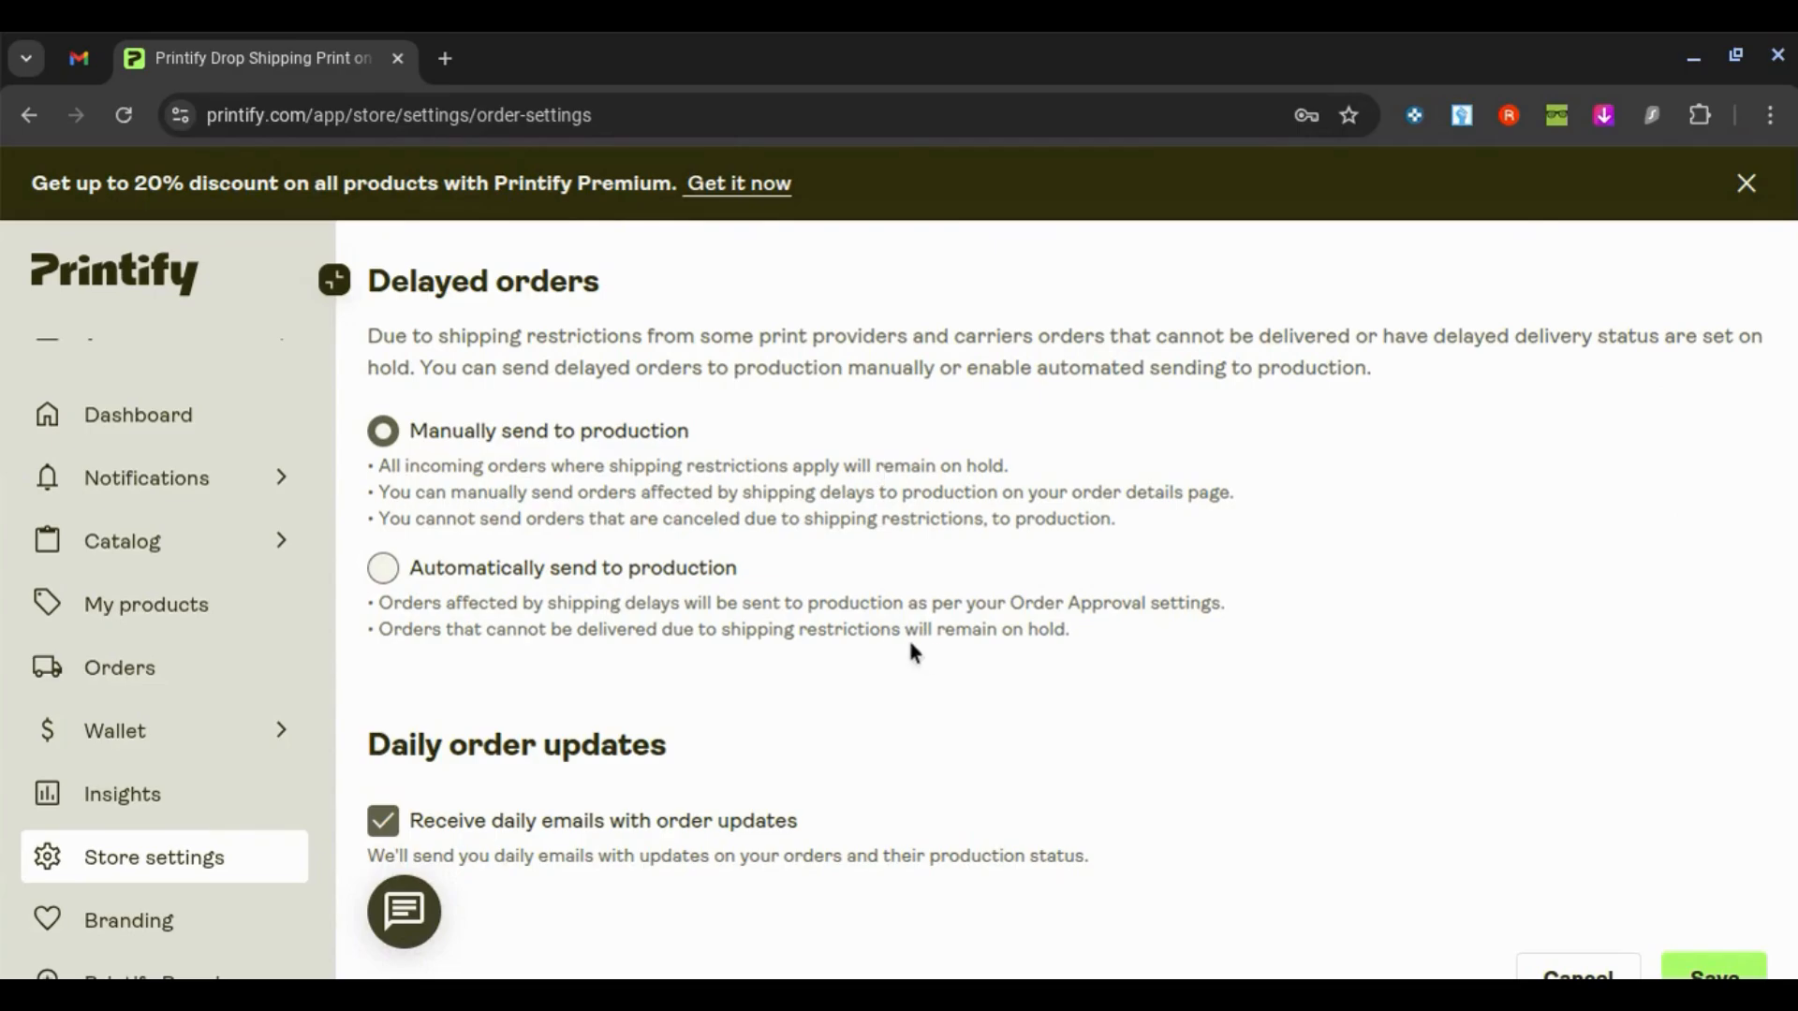
{"action": "scroll", "coordinate": [923, 656], "scroll_direction": "down", "scroll_amount": 1}
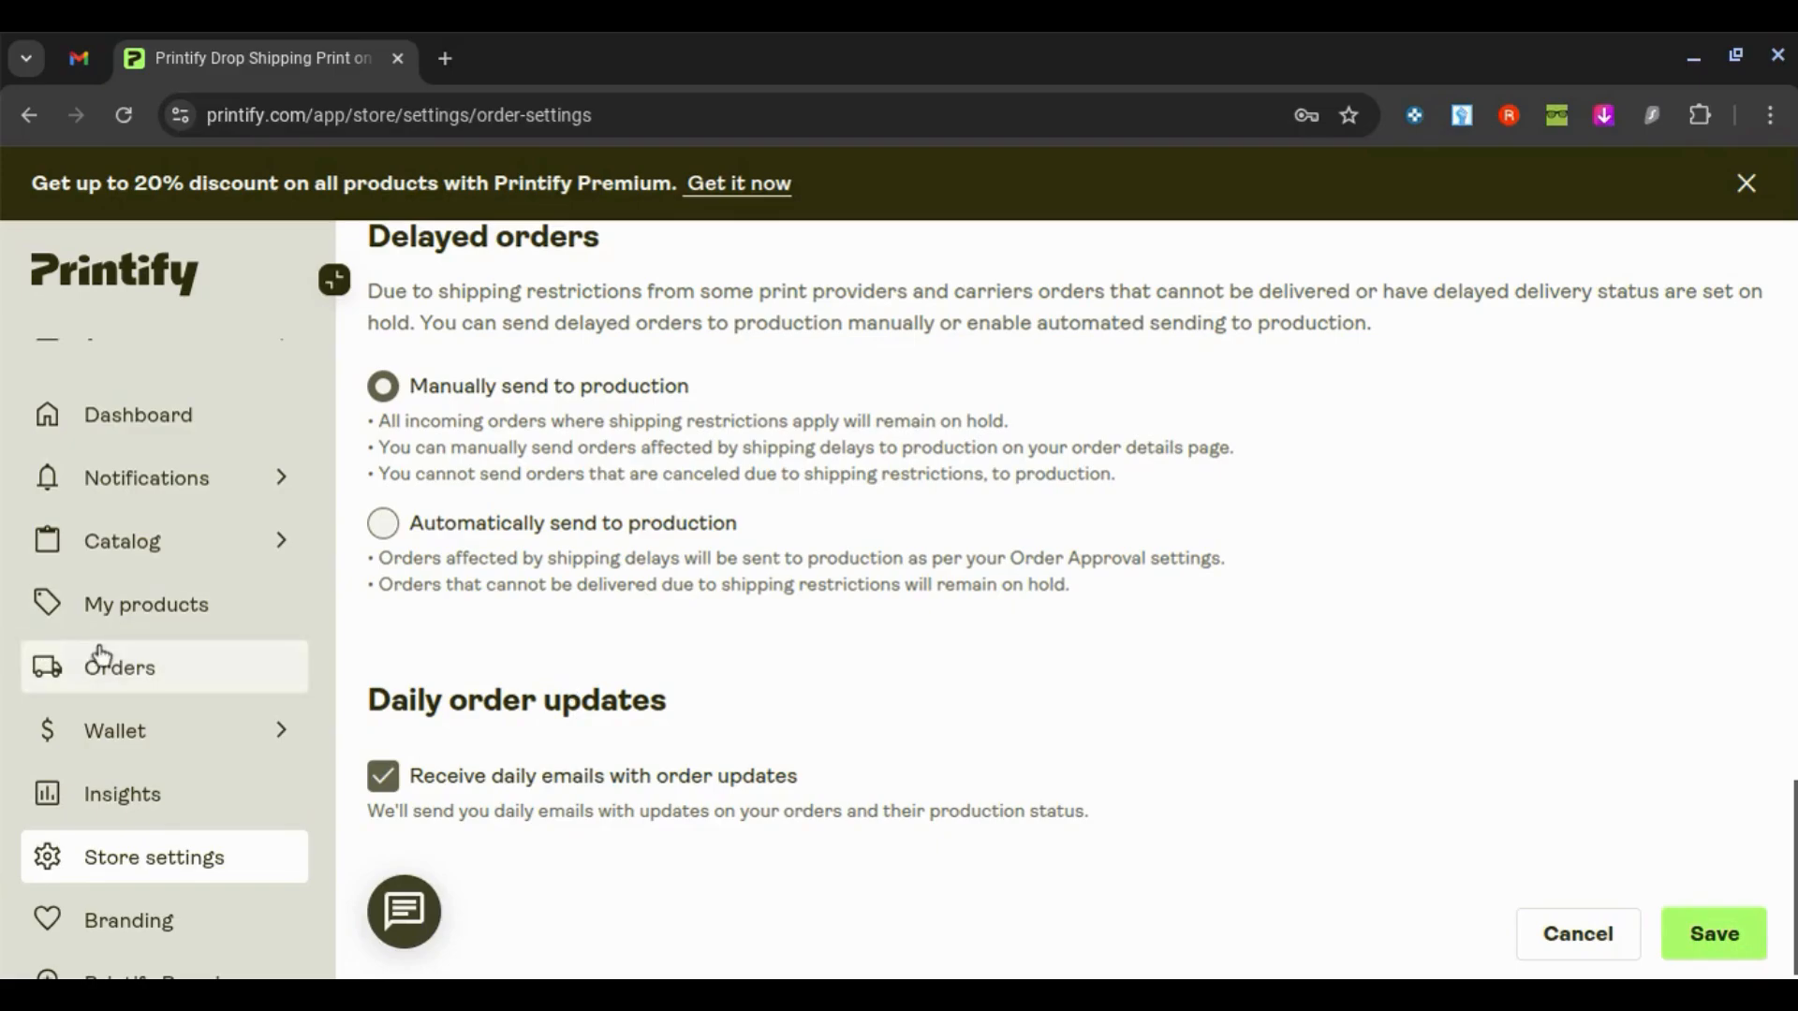
Open the product catalog's category overview and look through the clothing, accessories and home categories.
{"action": "scroll", "coordinate": [101, 653], "scroll_direction": "up", "scroll_amount": 1}
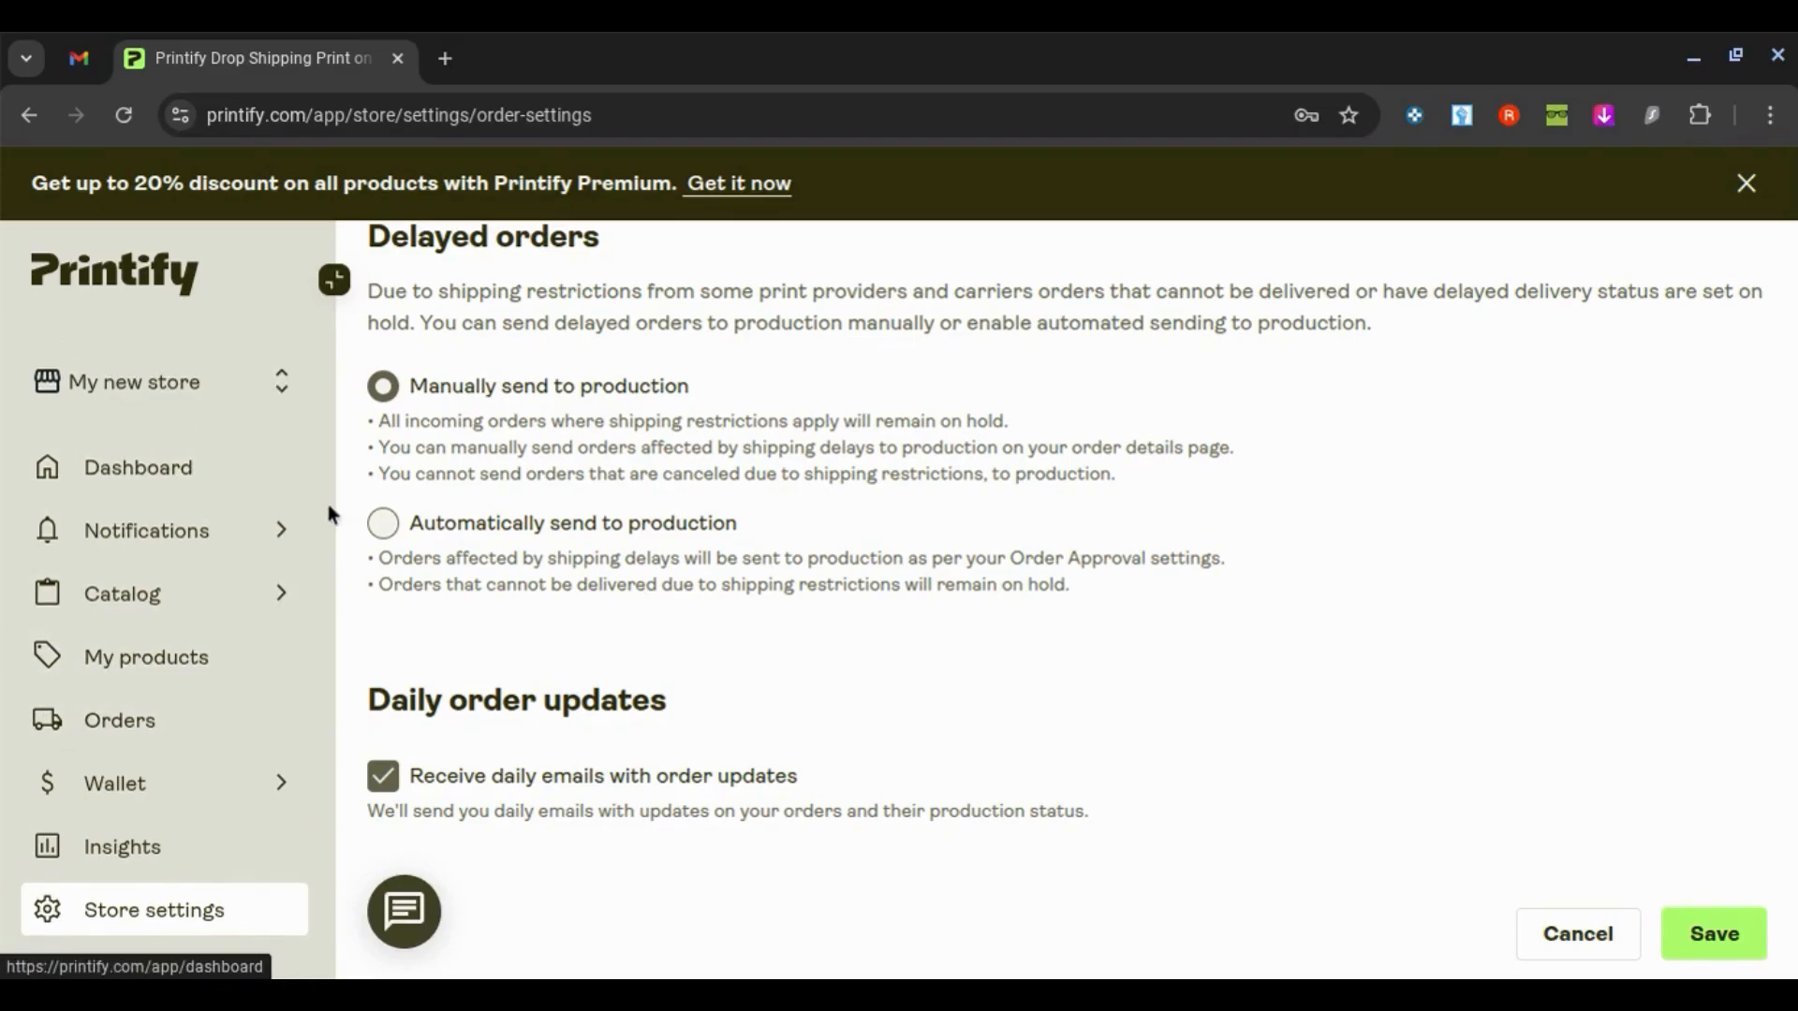
{"action": "left_click", "coordinate": [214, 604]}
{"action": "scroll", "coordinate": [1378, 620], "scroll_direction": "down", "scroll_amount": 5}
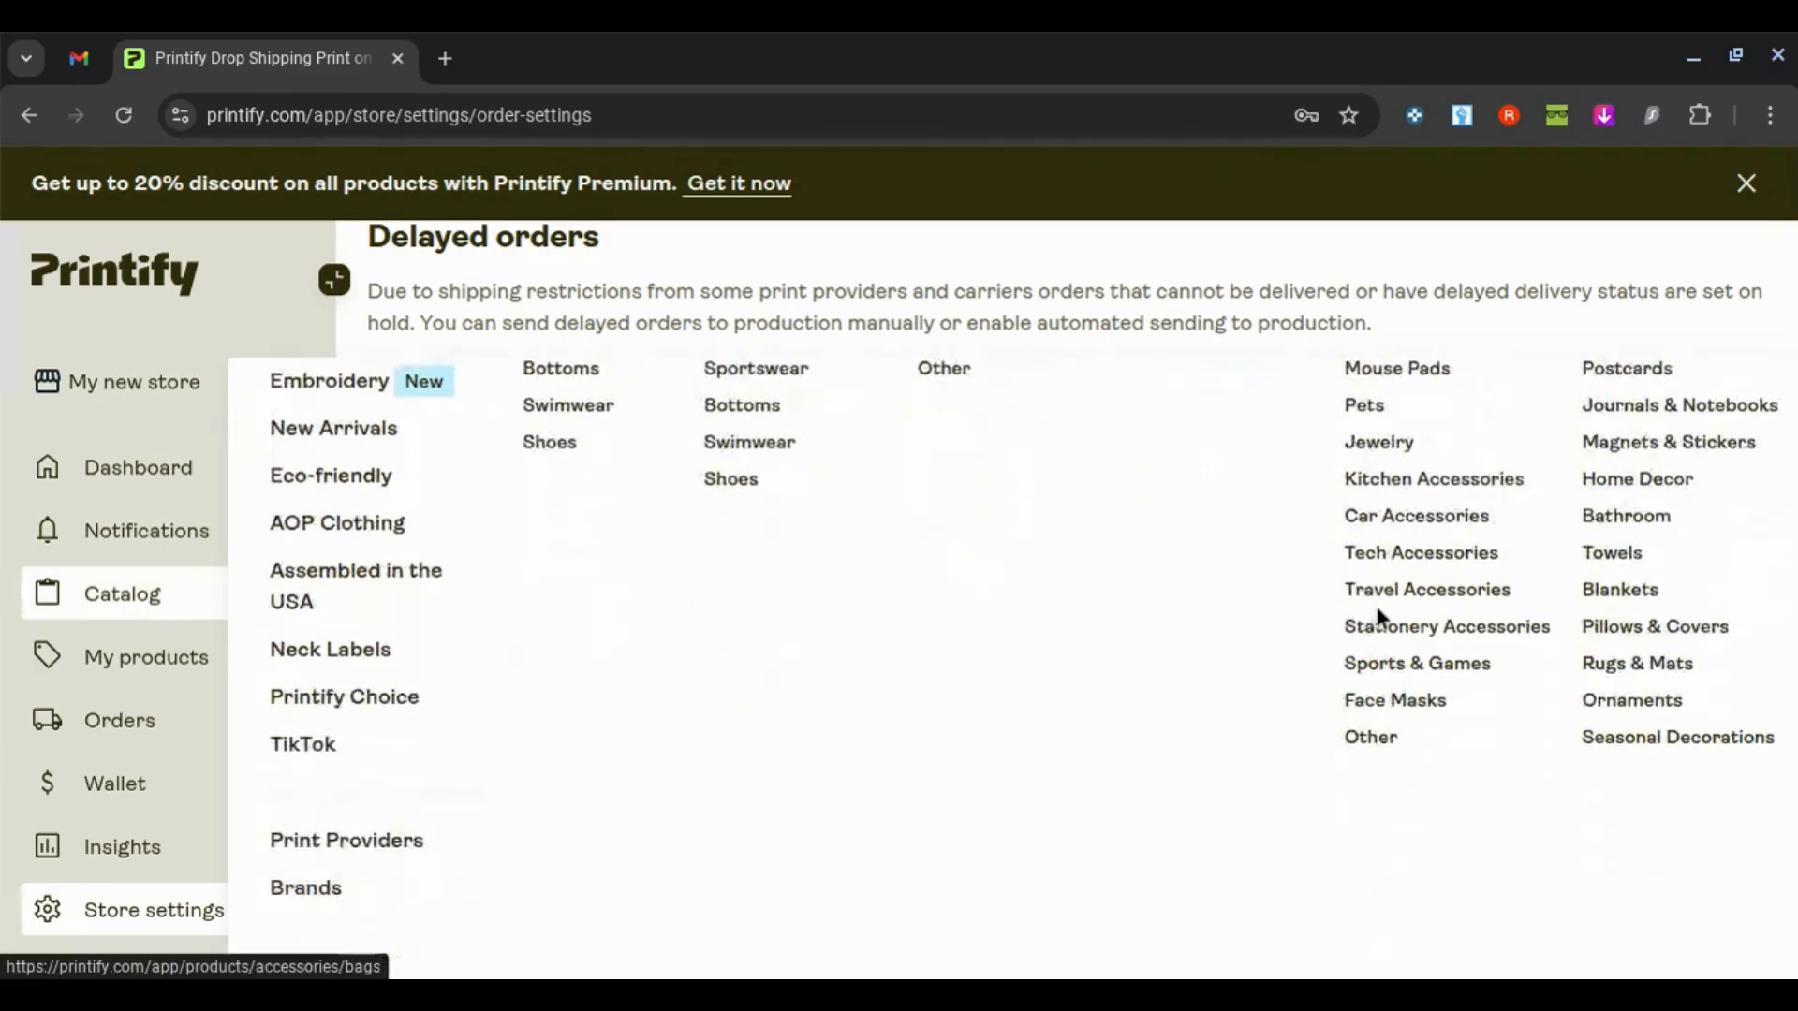
{"action": "scroll", "coordinate": [1378, 618], "scroll_direction": "up", "scroll_amount": 5}
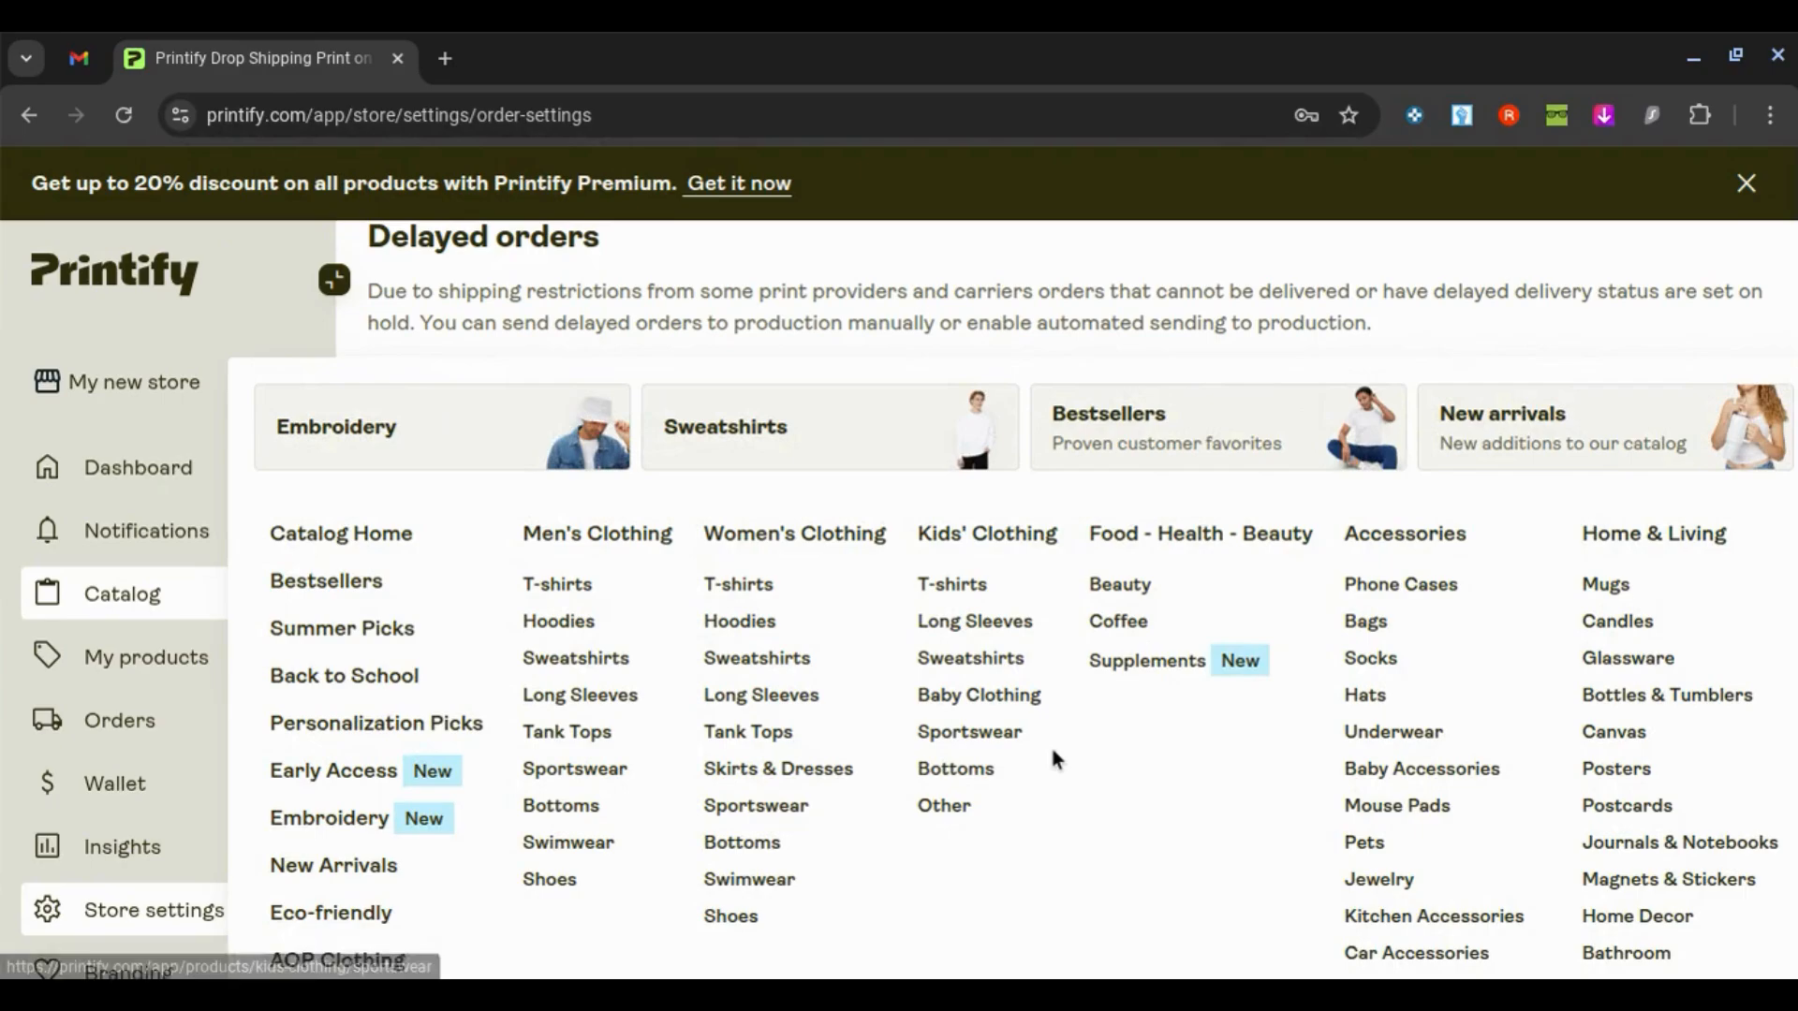
{"action": "scroll", "coordinate": [1052, 754], "scroll_direction": "down", "scroll_amount": 3}
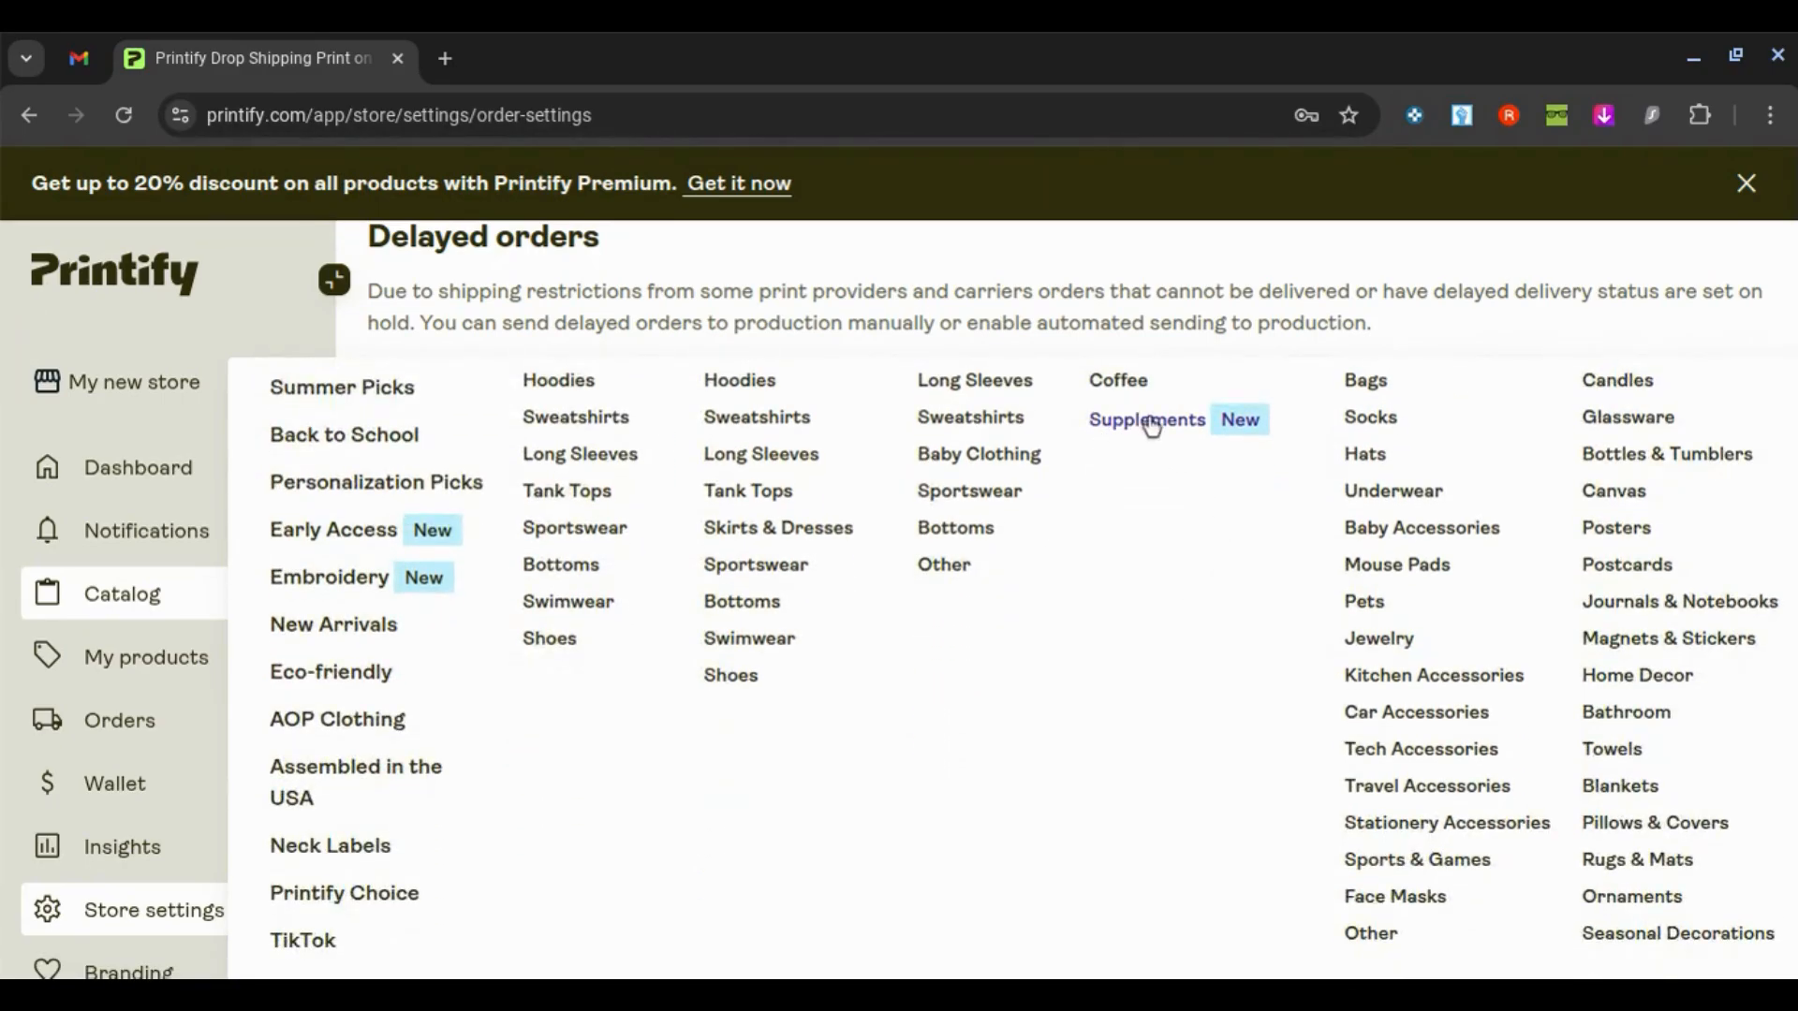
Look through the remaining catalog overview, covering the food, health and beauty categories, accessories, home items, featured collections and print providers.
{"action": "scroll", "coordinate": [1017, 599], "scroll_direction": "down", "scroll_amount": 1}
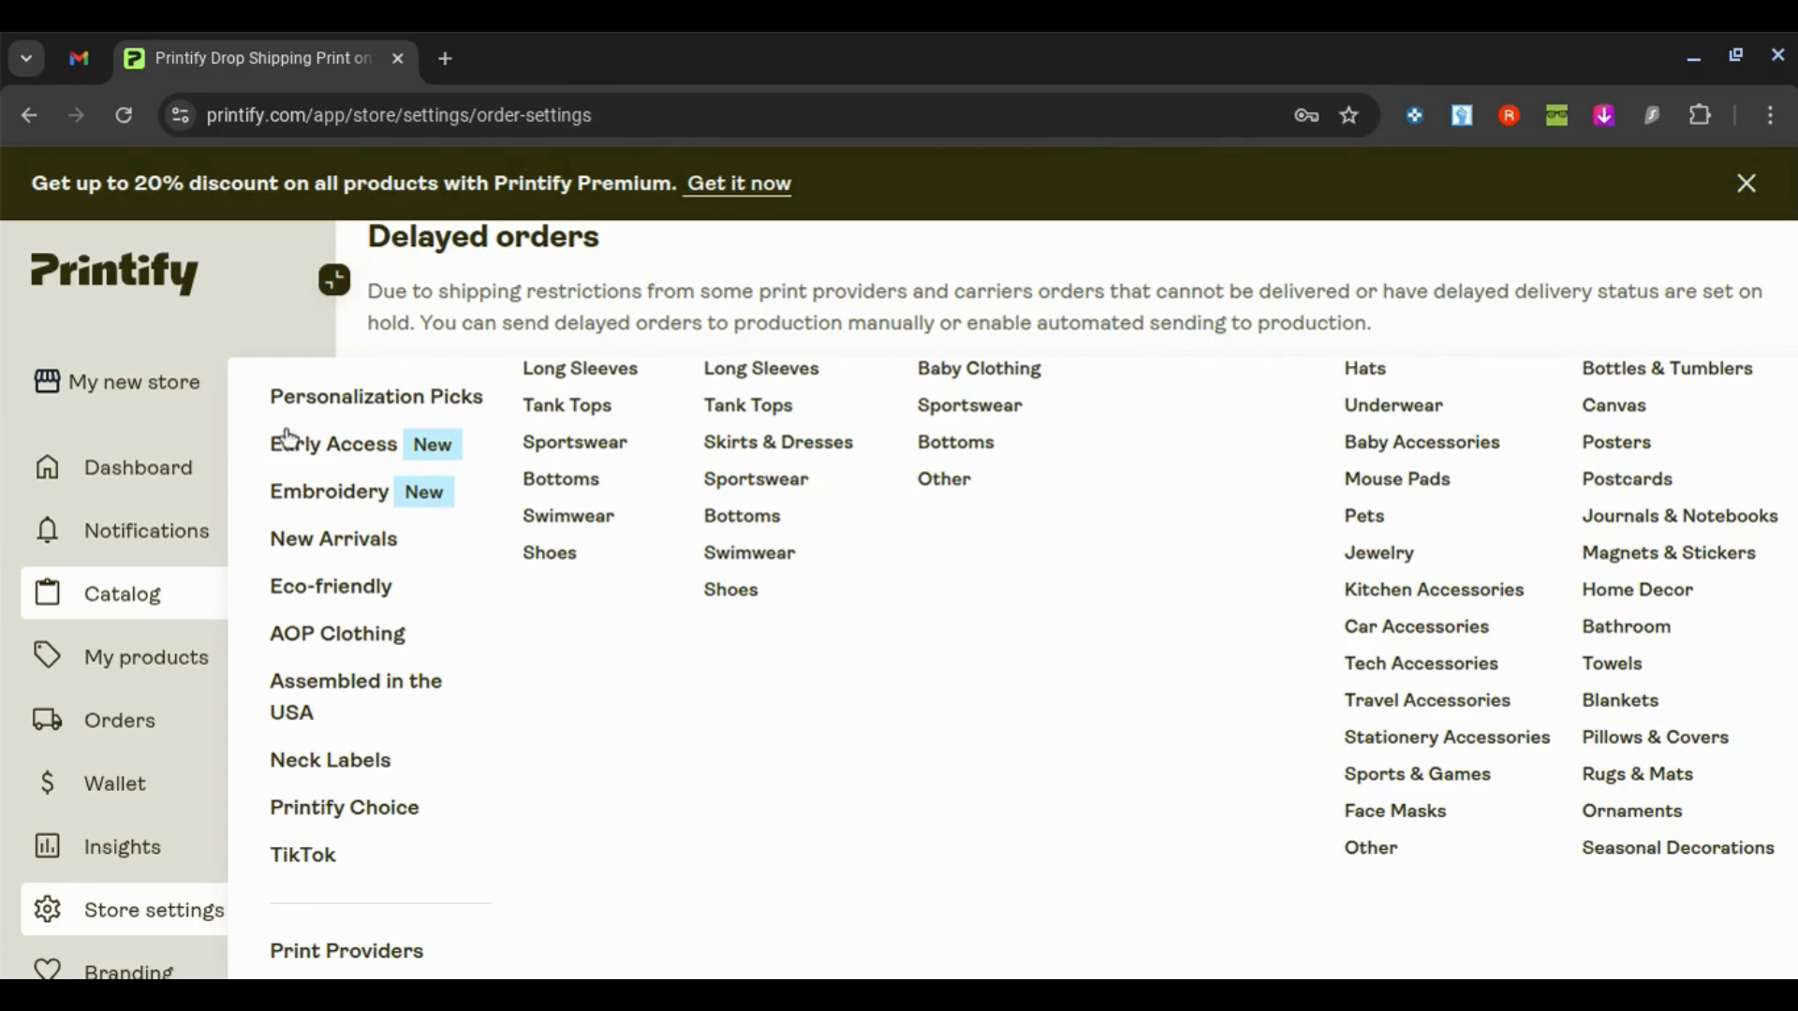
{"action": "scroll", "coordinate": [698, 773], "scroll_direction": "up", "scroll_amount": 4}
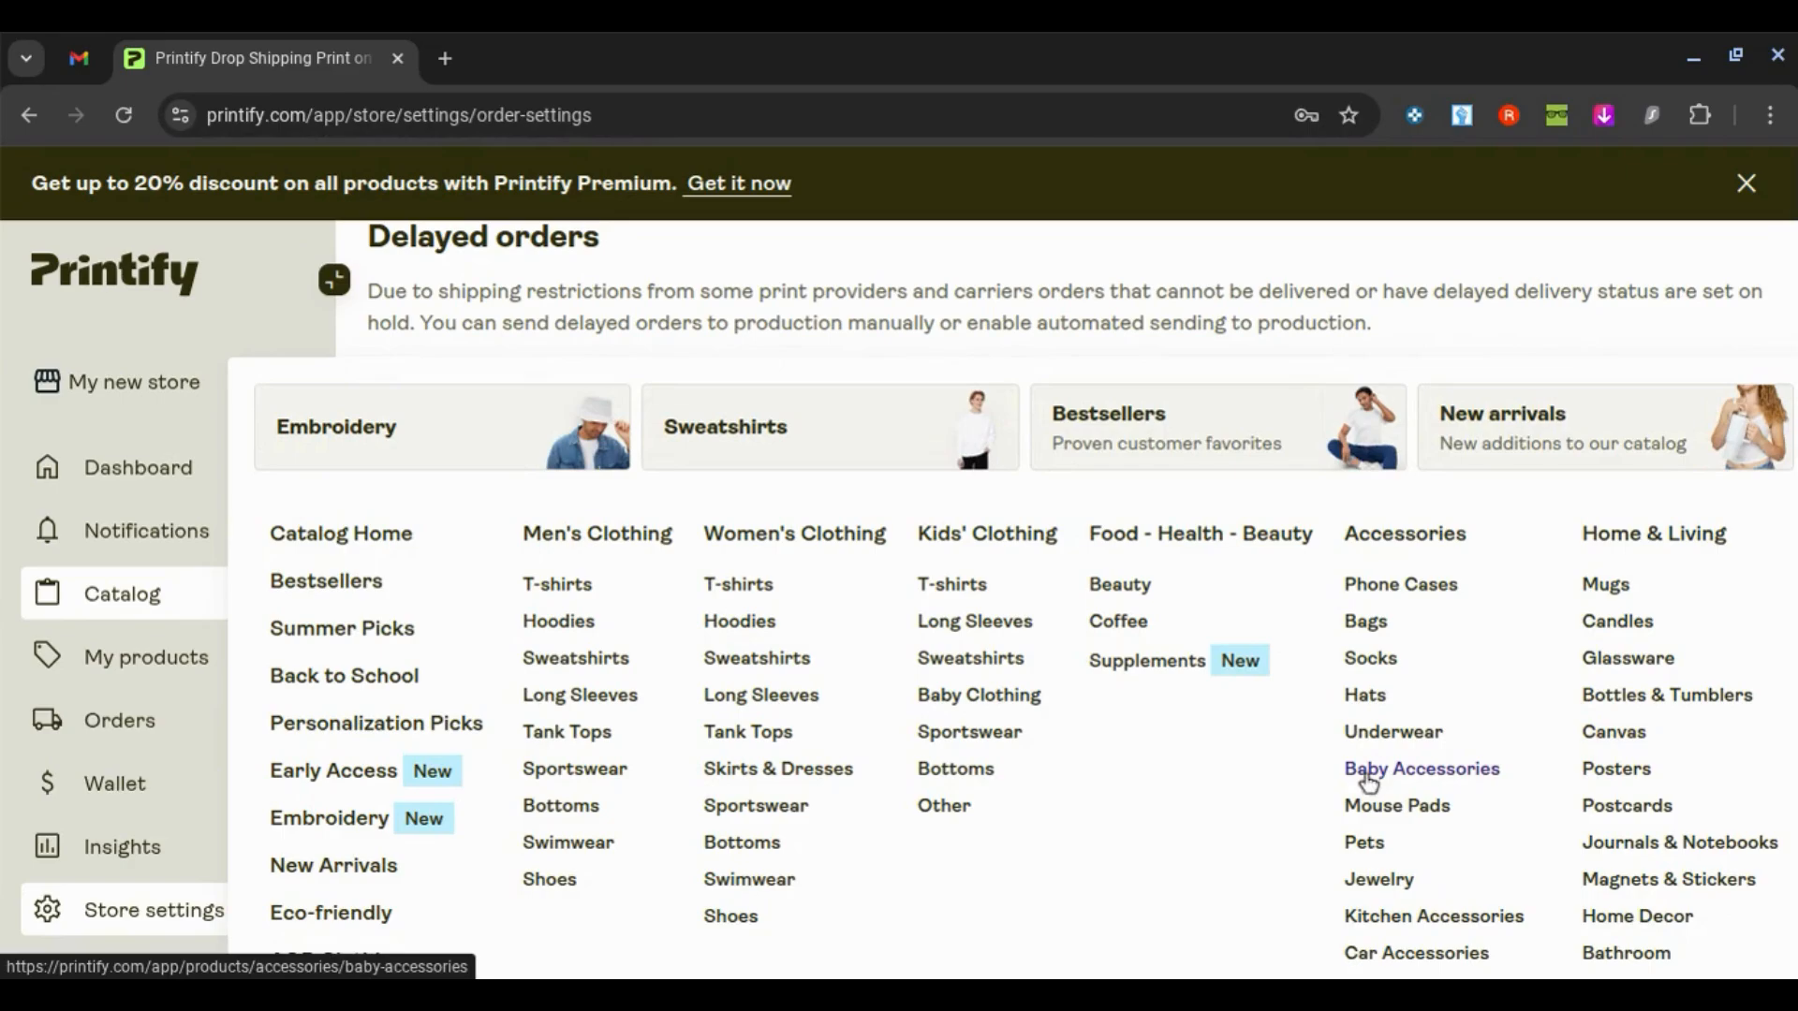
{"action": "scroll", "coordinate": [1134, 843], "scroll_direction": "down", "scroll_amount": 3}
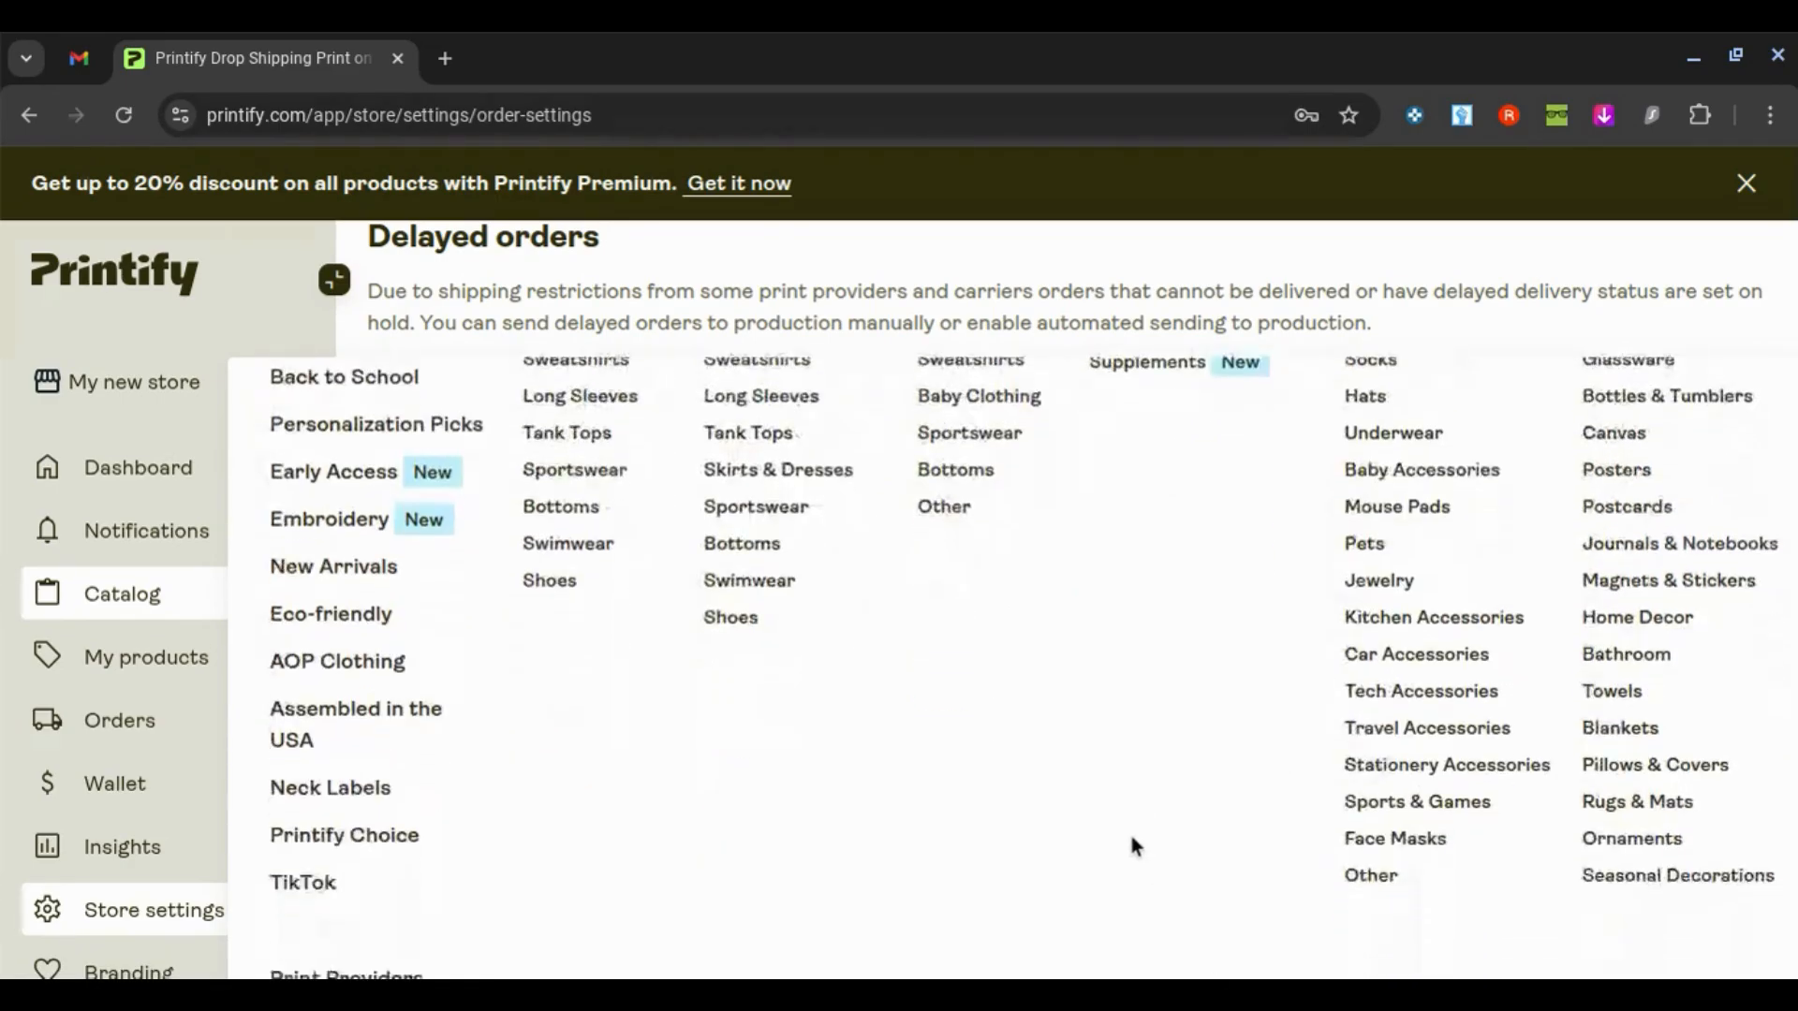
{"action": "scroll", "coordinate": [1134, 845], "scroll_direction": "down", "scroll_amount": 2}
{"action": "scroll", "coordinate": [1134, 846], "scroll_direction": "up", "scroll_amount": 5}
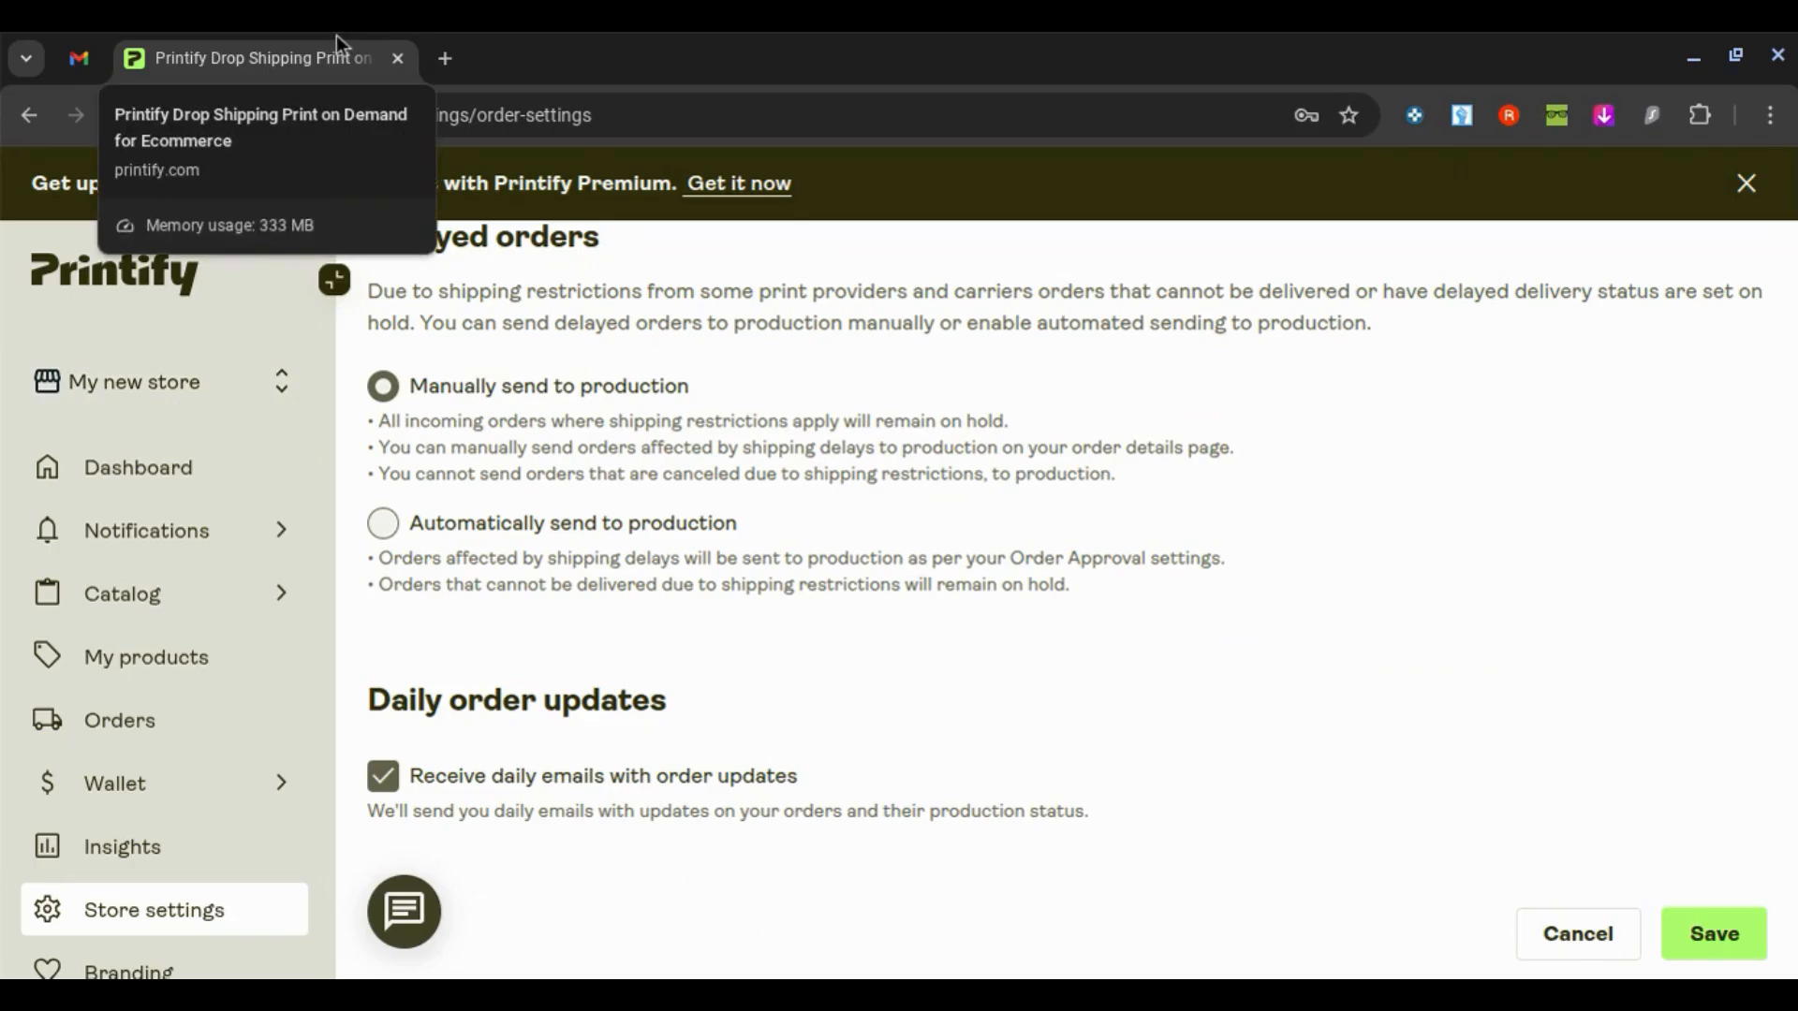
Open the page for adding a new store and examine the sales channels that can be connected.
{"action": "left_click", "coordinate": [132, 398]}
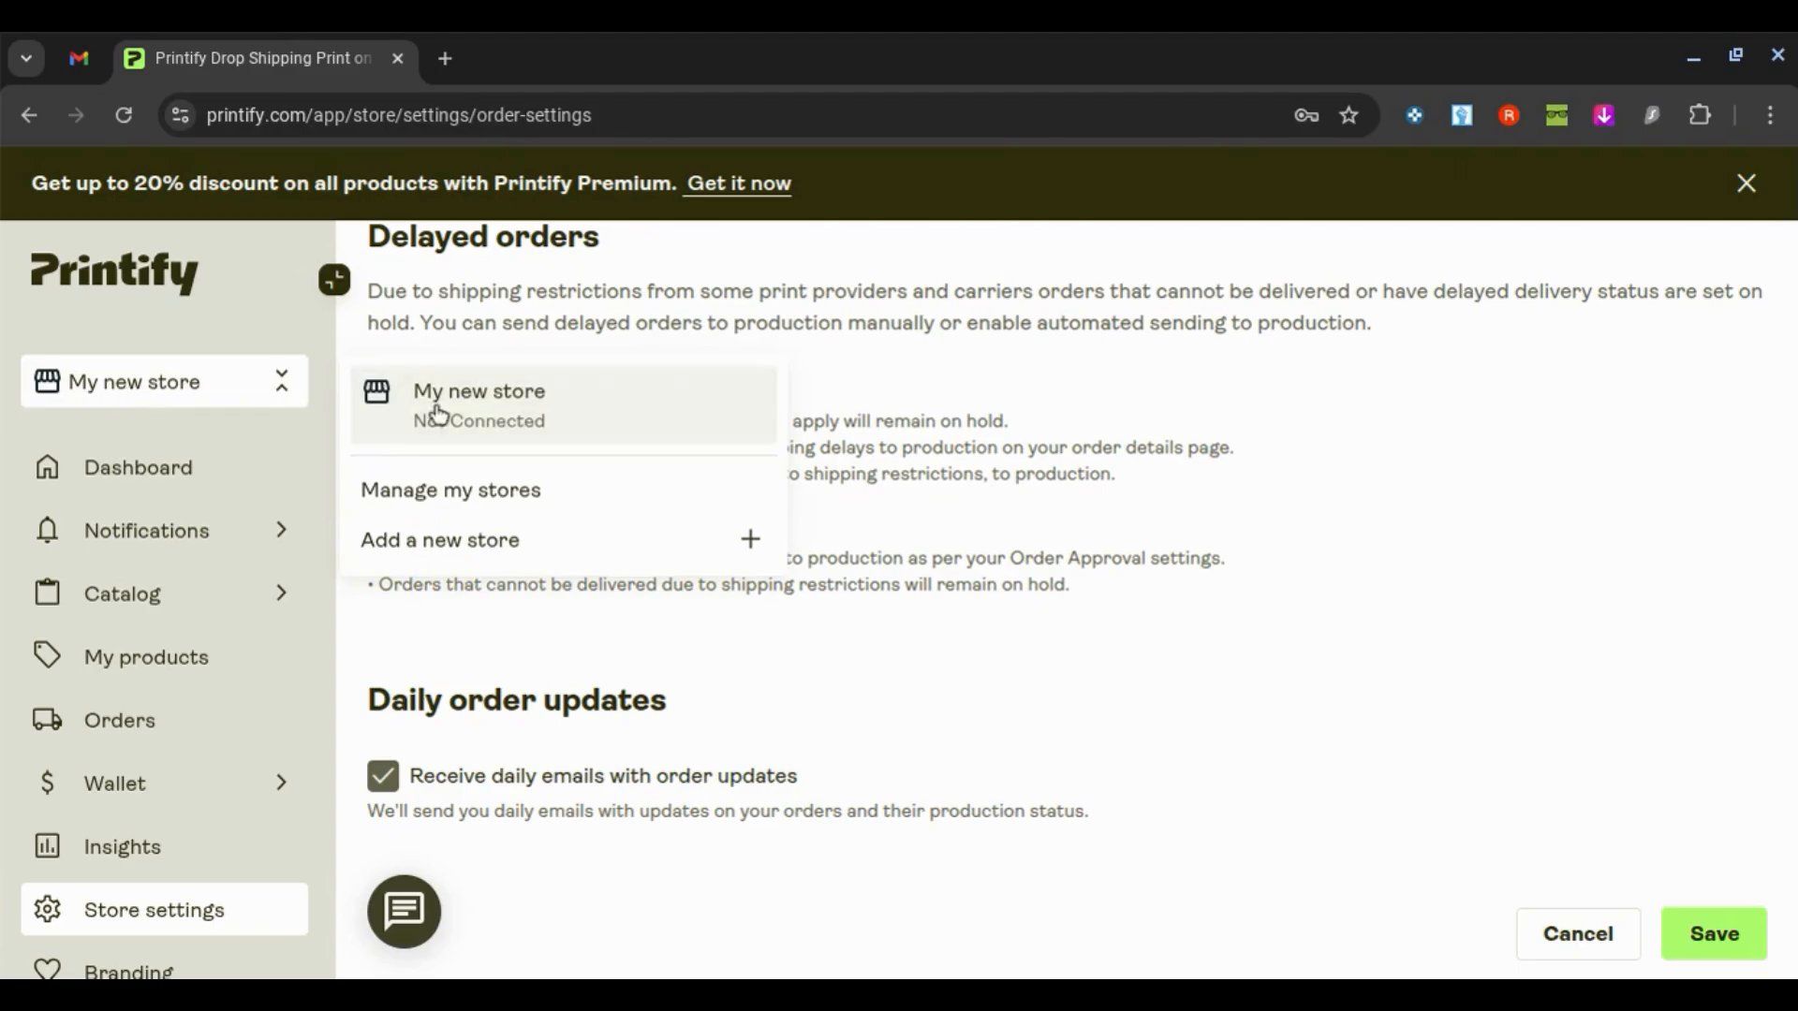
{"action": "left_click", "coordinate": [582, 560]}
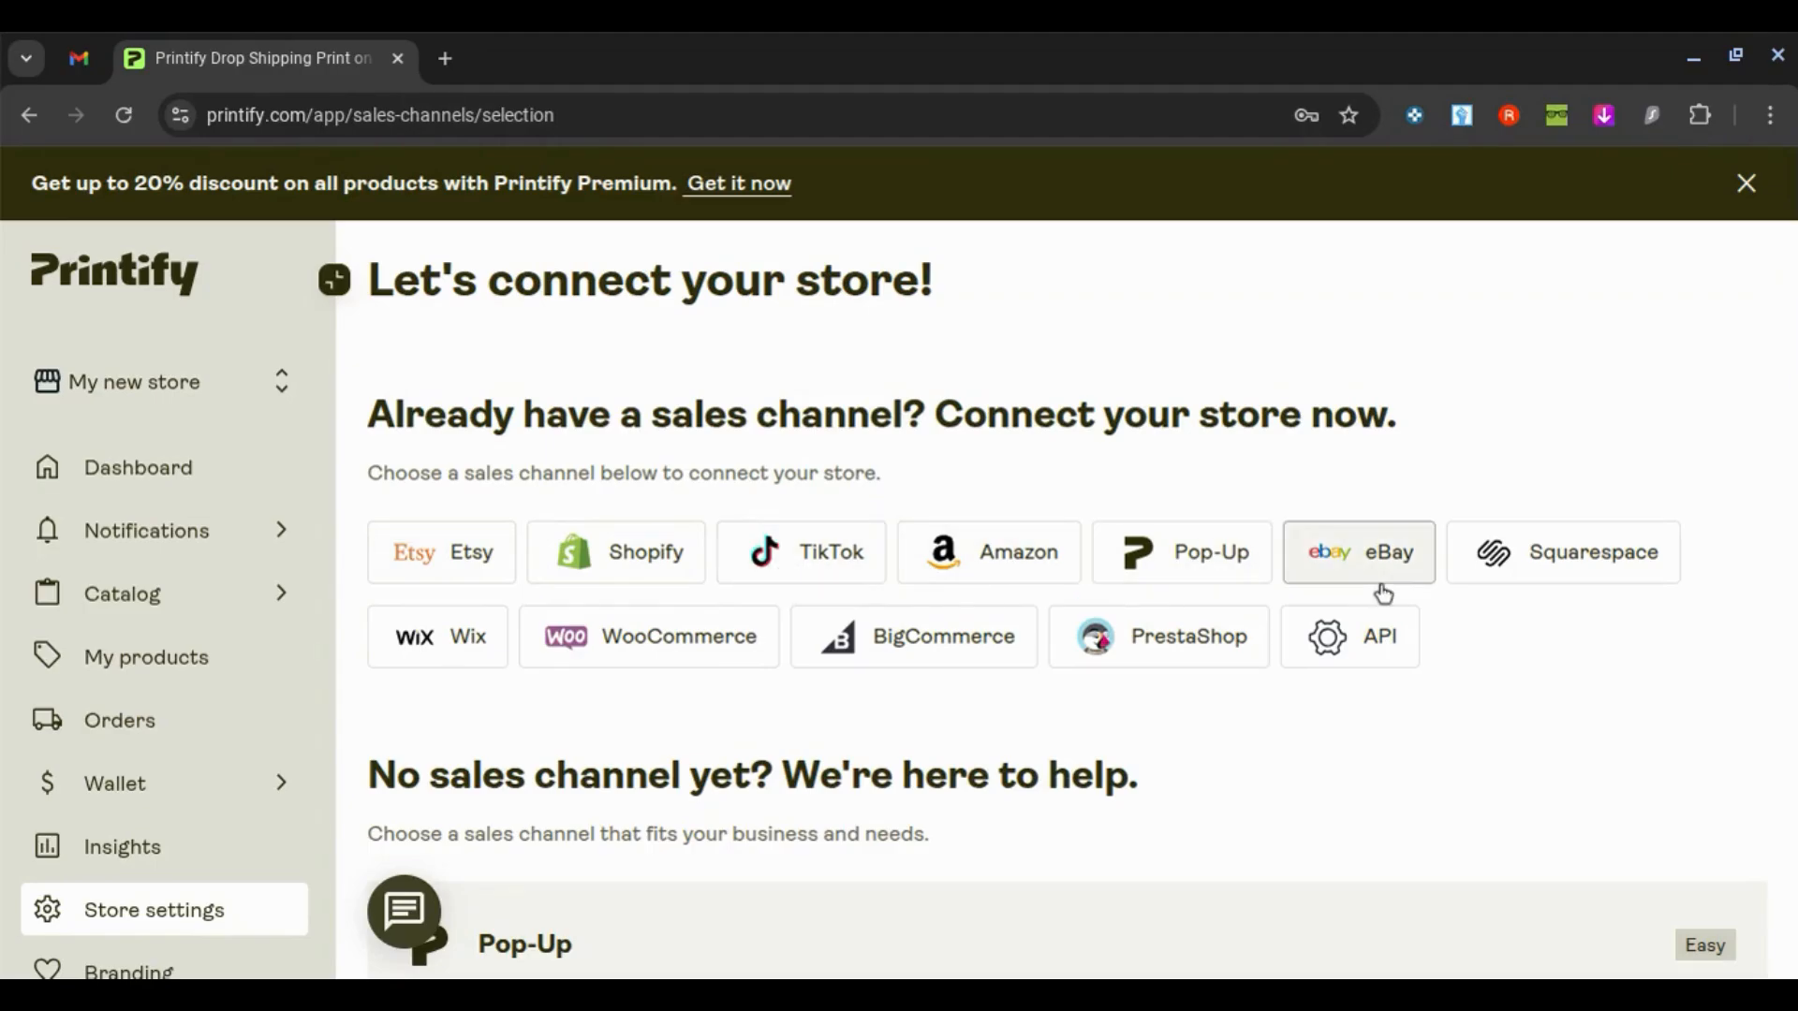
{"action": "scroll", "coordinate": [1597, 665], "scroll_direction": "down", "scroll_amount": 2}
{"action": "scroll", "coordinate": [1597, 666], "scroll_direction": "up", "scroll_amount": 2}
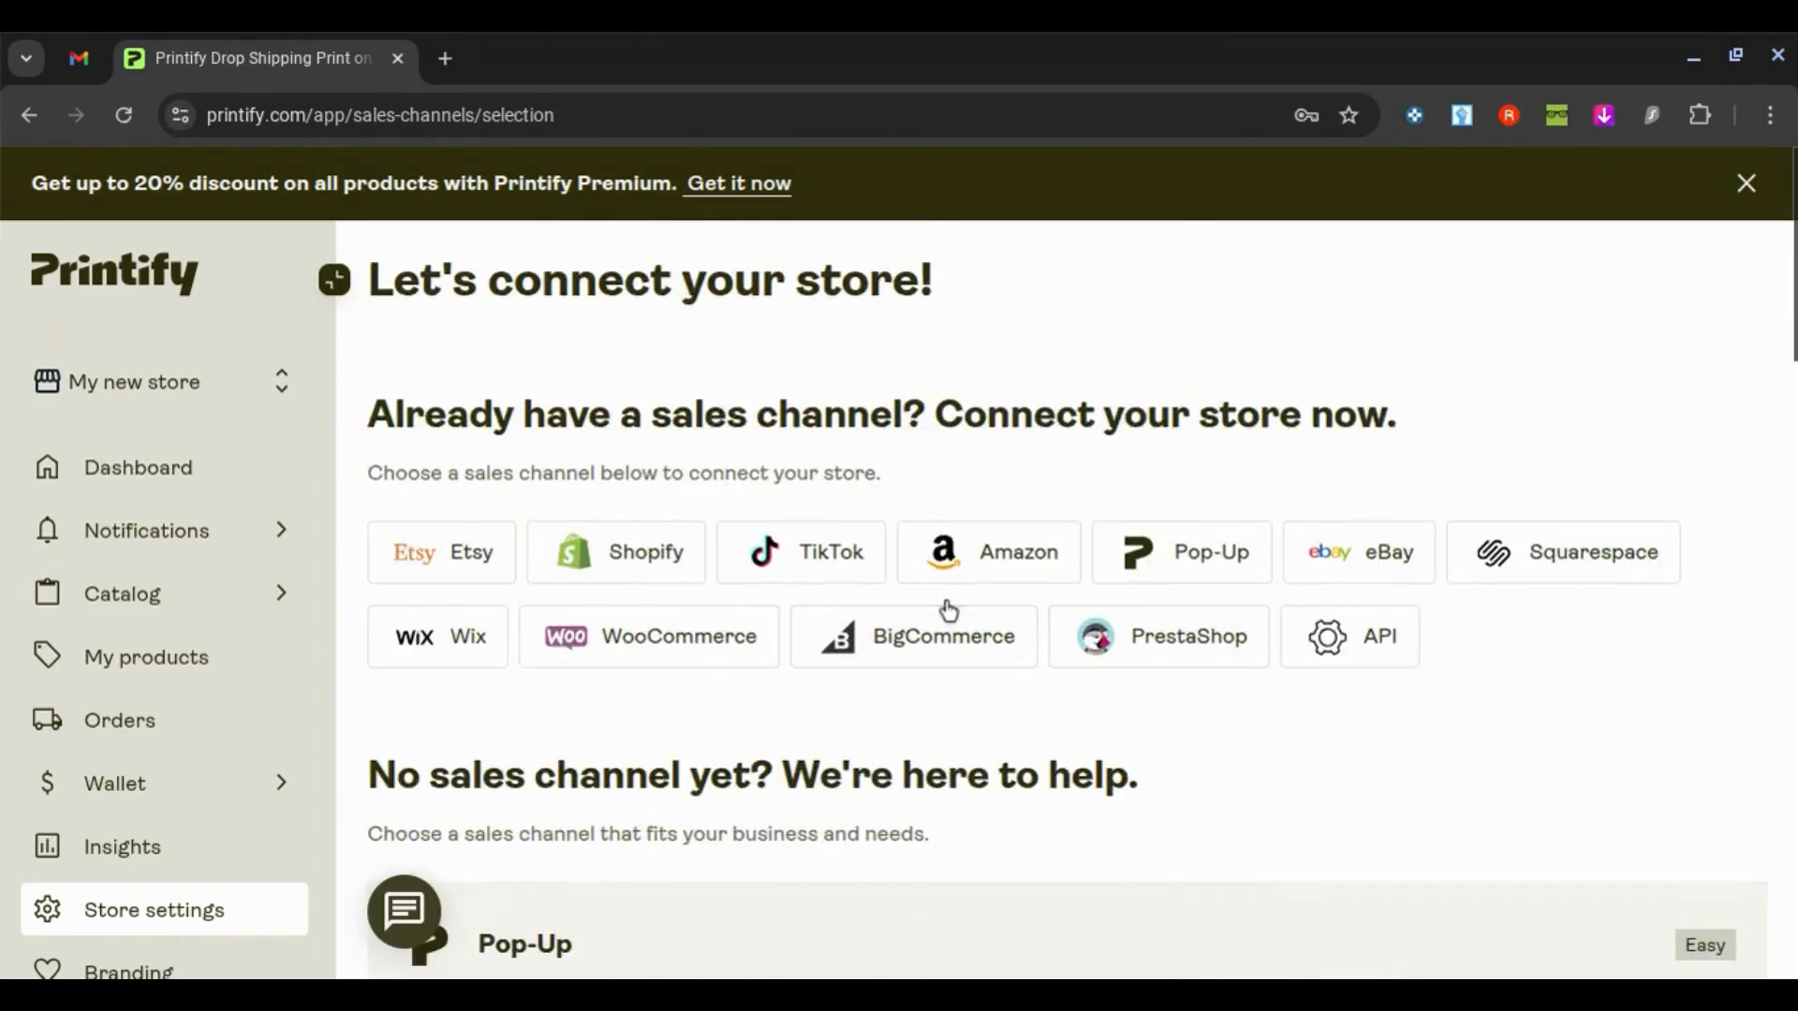